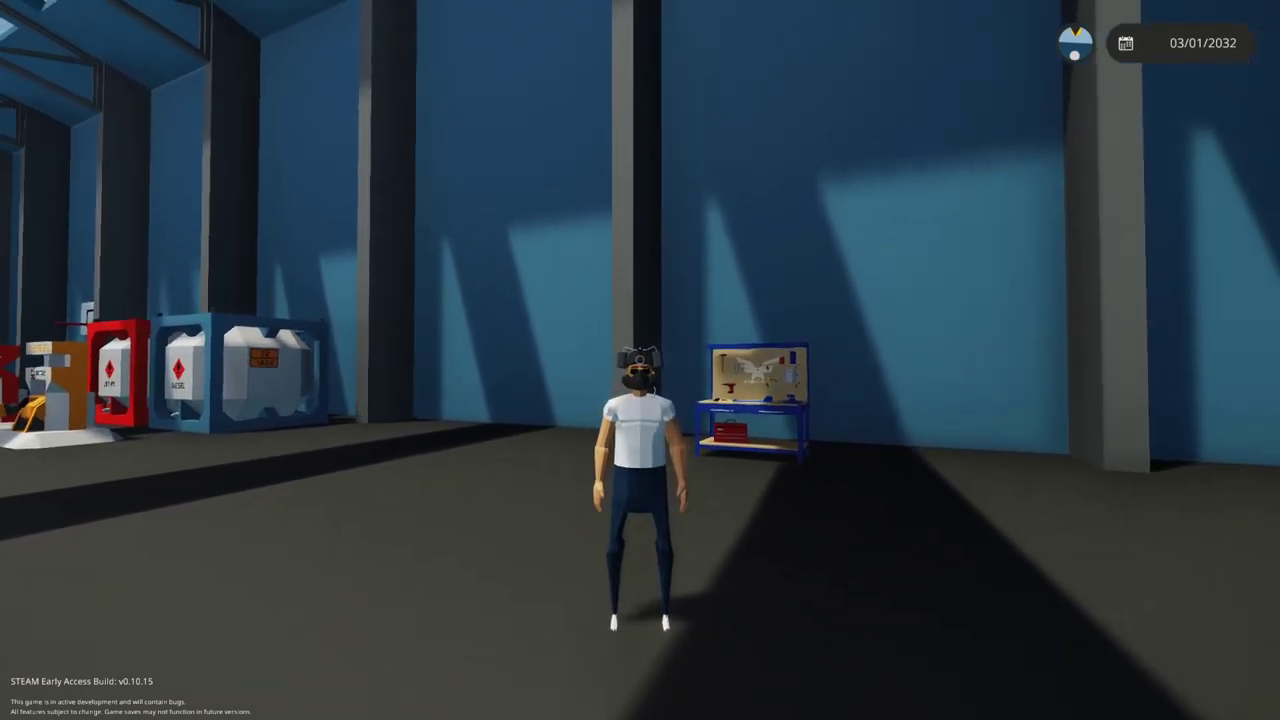
- Walk to the workbench in the hangar and open the vehicle editor
scroll(640, 360, "up", 5)
scroll(640, 360, "down", 5)
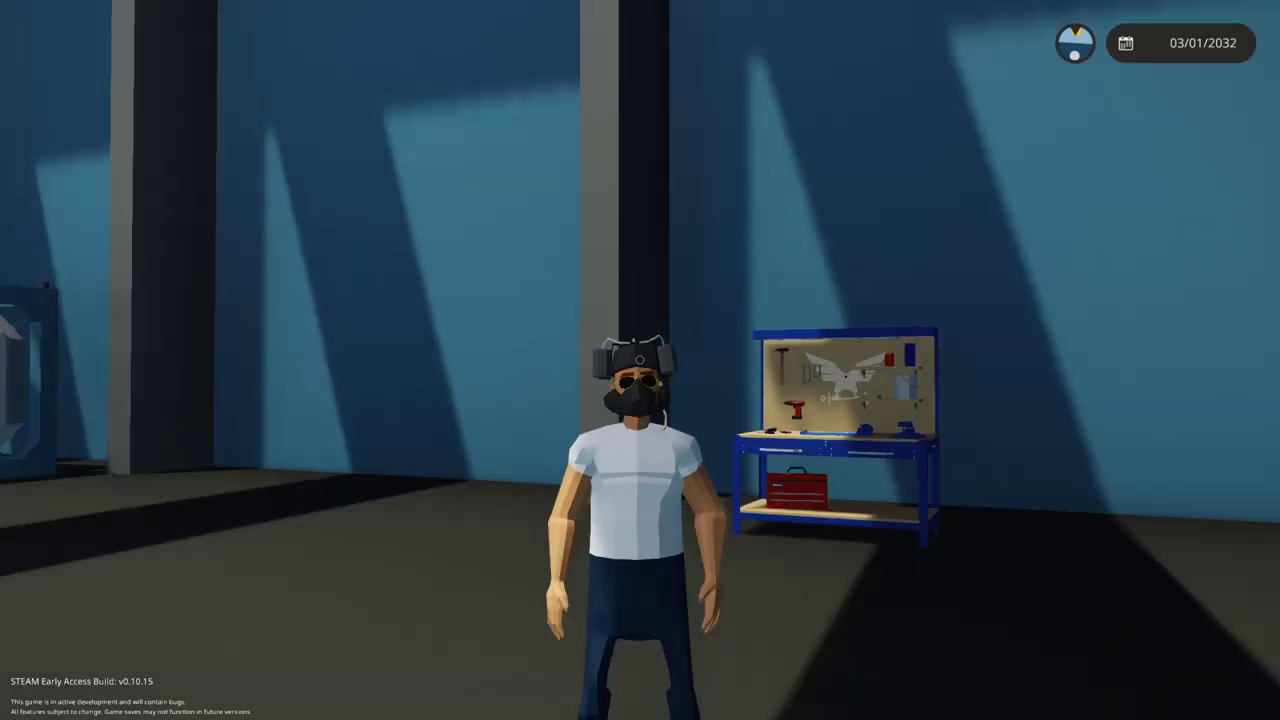
key("w")
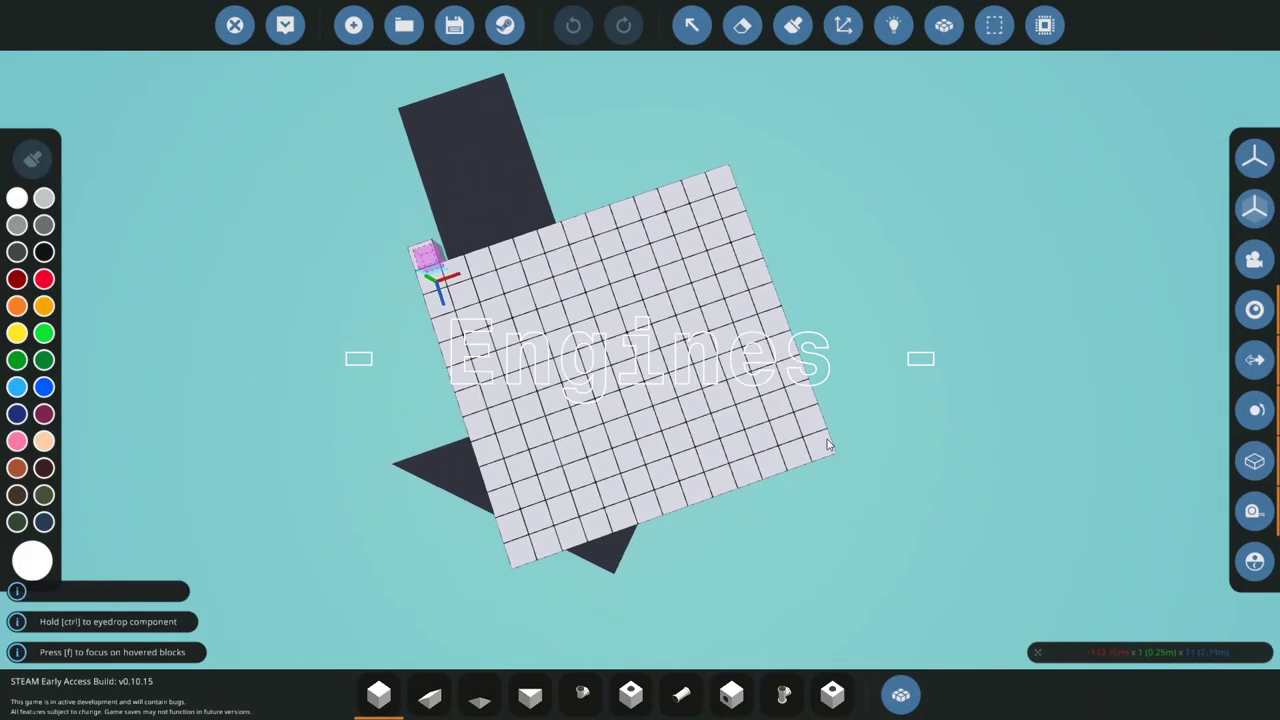
- Lay a flat floor of white blocks, one block thick, in the build area
left_click_drag(827, 443, 872, 555)
mouse_move(872, 555)
right_mouse_down()
mouse_move(640, 471)
mouse_move(682, 391)
mouse_move(626, 434)
mouse_move(694, 428)
right_mouse_up()
left_click(670, 384, "alt")
key("a")
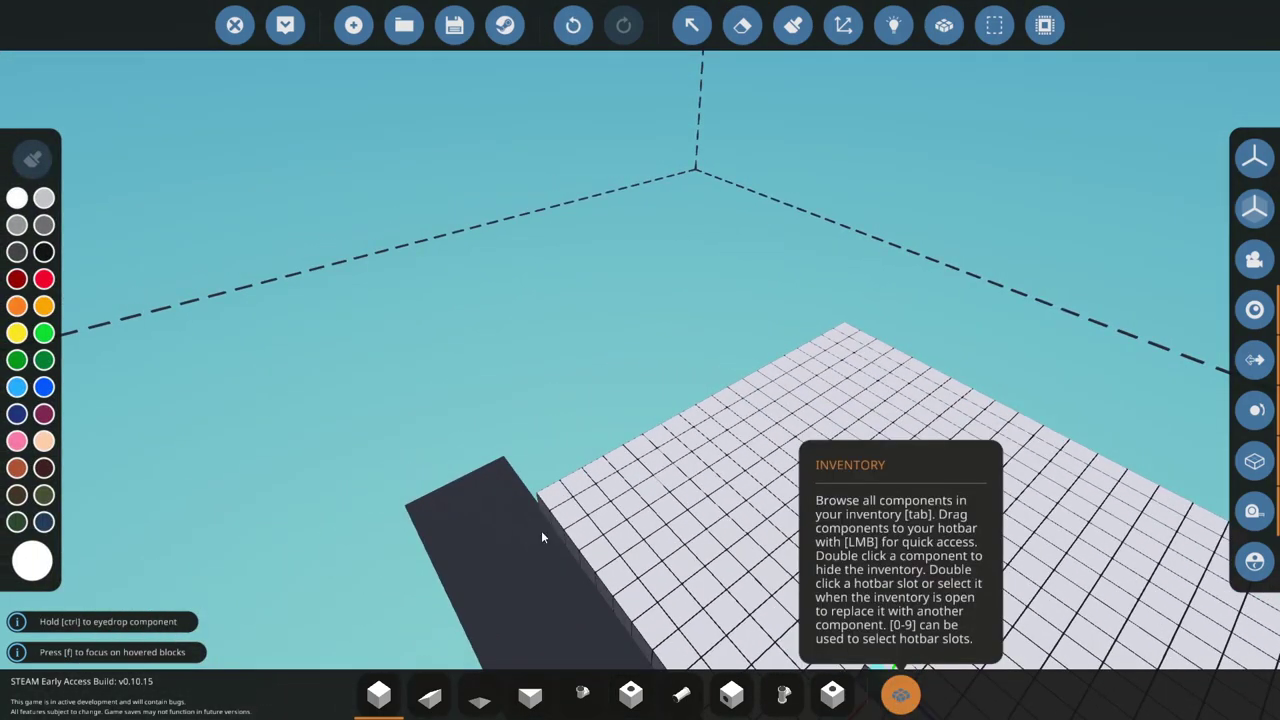
- Pick the Small Engine from the propulsion components and place it near the edge of the white floor
key("Tab")
scroll(490, 440, "down", 2)
scroll(490, 440, "down", 10)
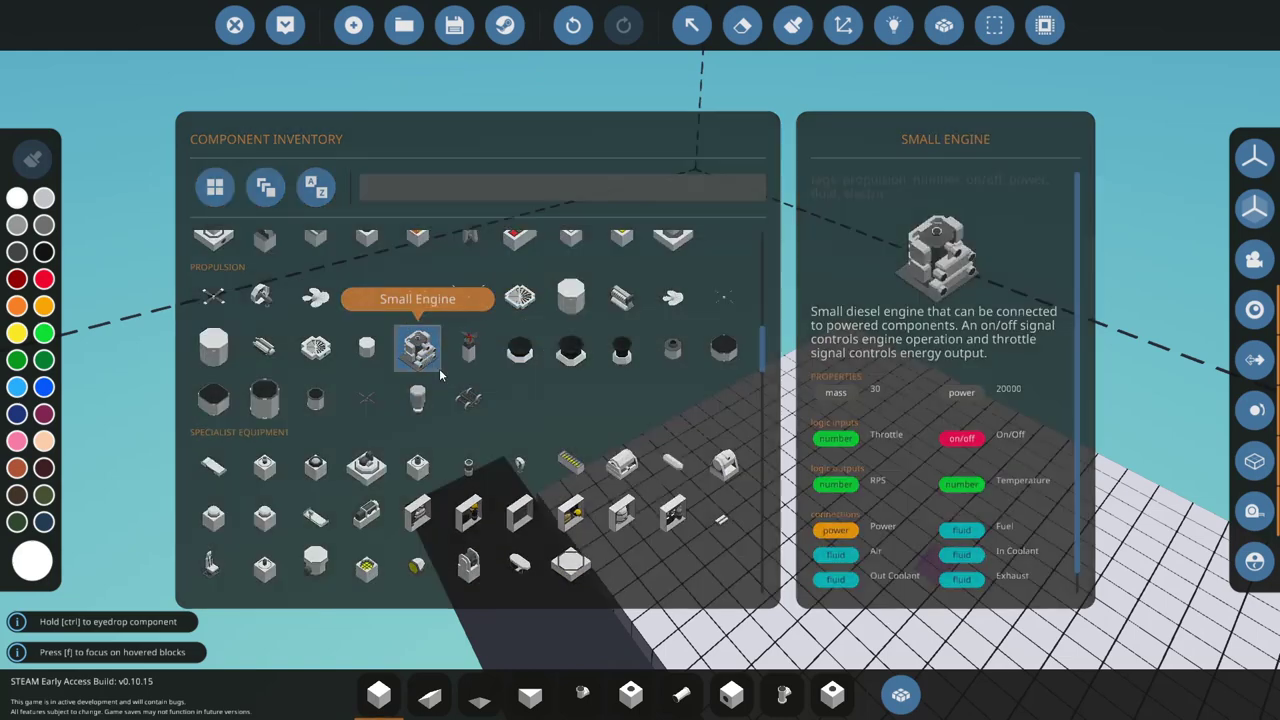
left_click(432, 360)
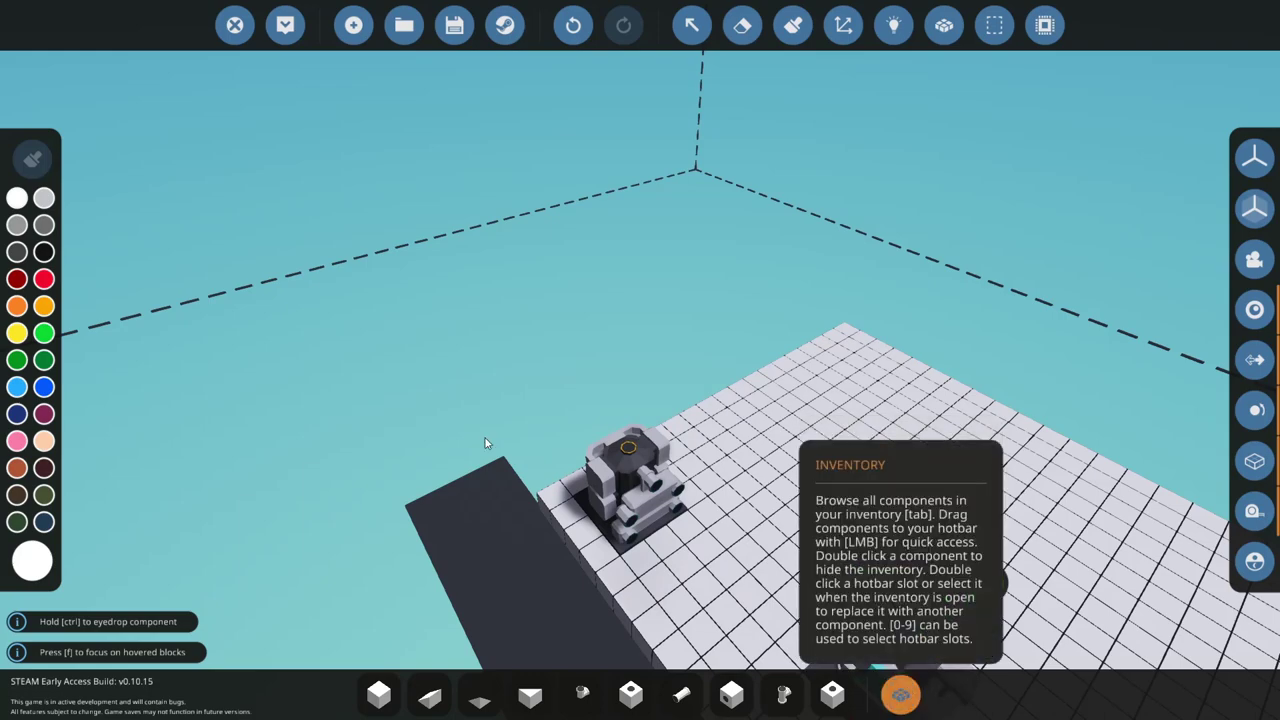
- Place a Medium Engine on the floor beside the small engine
left_click(900, 694)
left_click(416, 346)
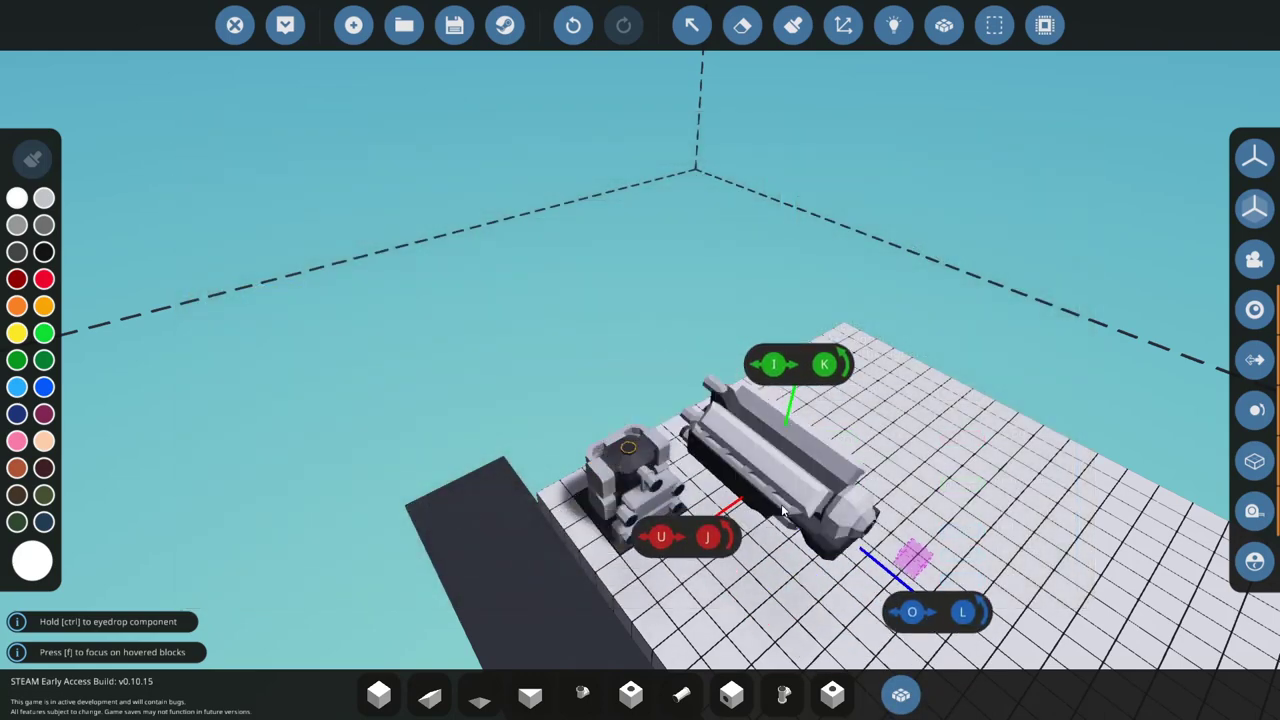
left_click(758, 515)
right_click_drag(756, 512, 730, 514)
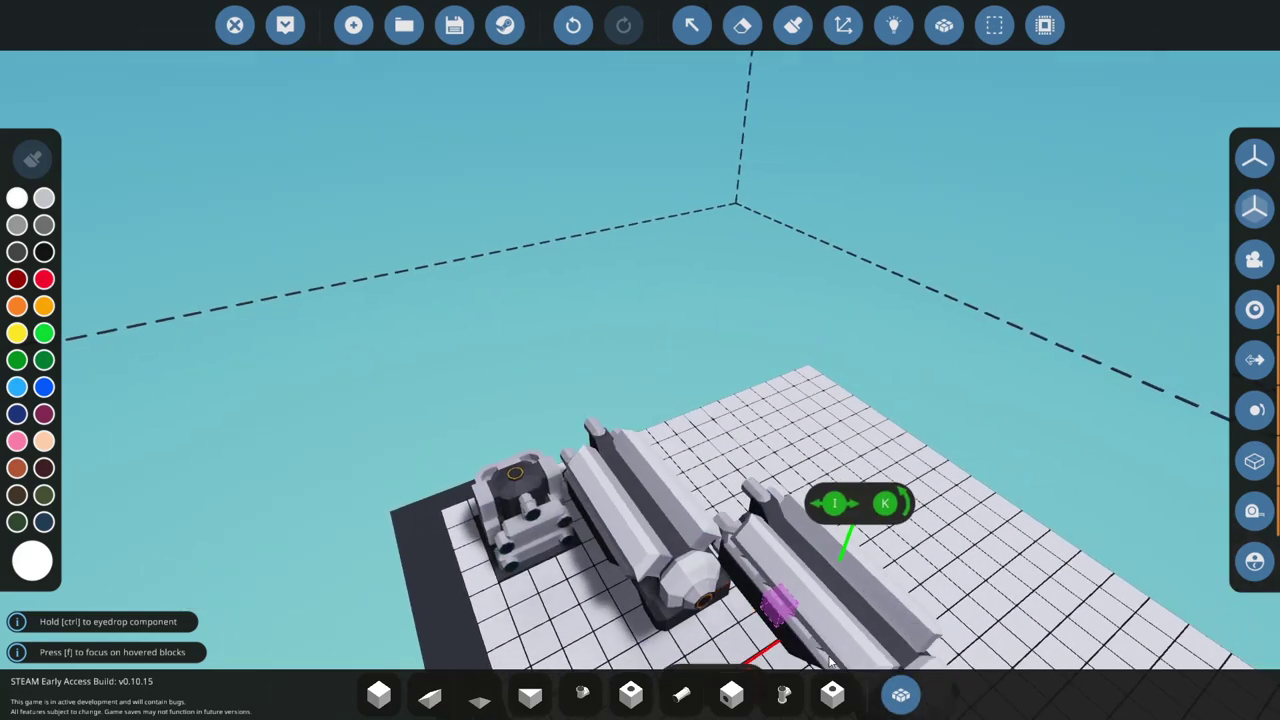
- Place a Large Engine on the floor beside the medium engine
left_click(900, 694)
key("Tab")
left_click(617, 294)
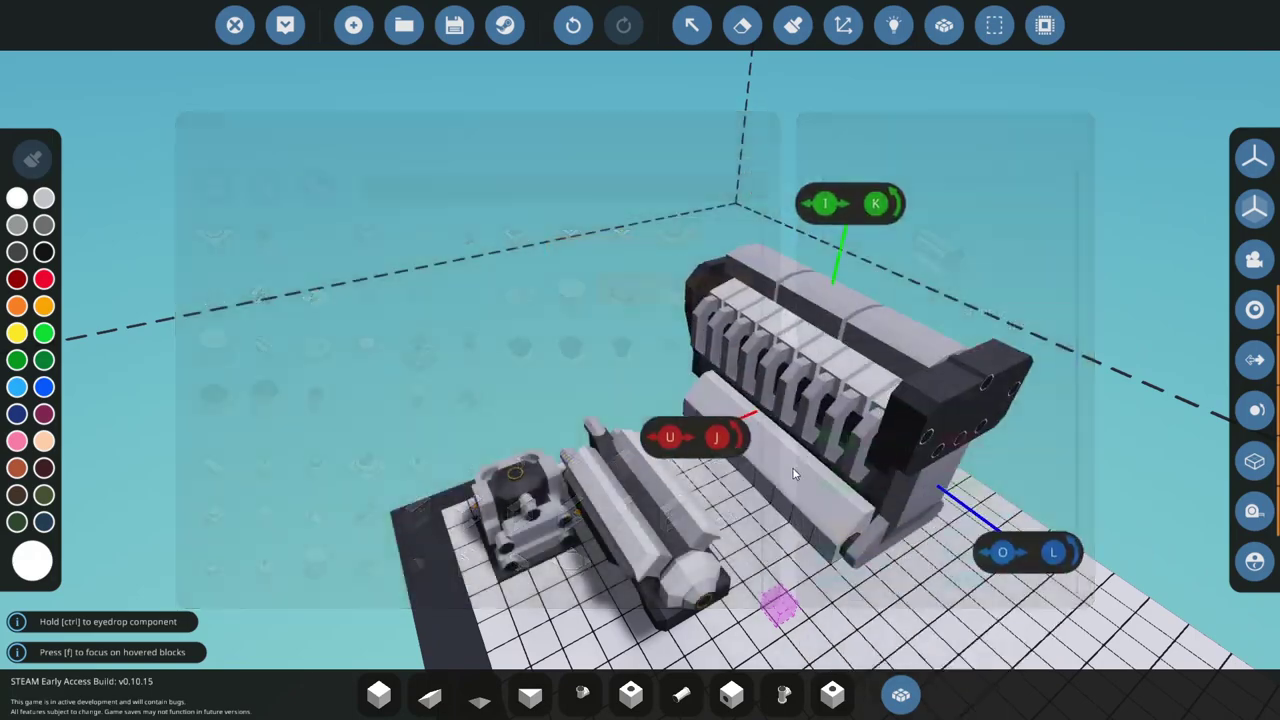
left_click(777, 515)
- With the basic block selected, examine the three engines side by side, including the medium engine's power output
key("1")
right_click_drag(777, 515, 715, 366)
key("s")
key("w")
key("a")
key("w")
key("a")
right_click_drag(715, 430, 815, 465)
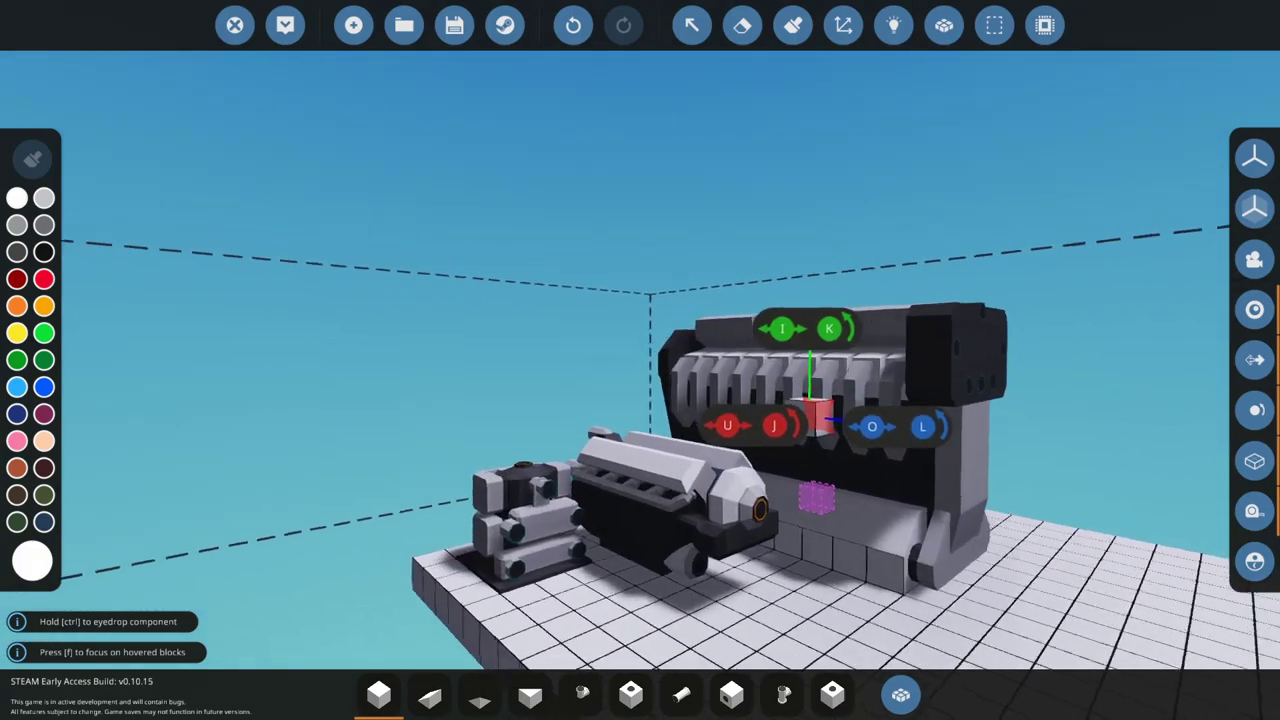
key("a")
mouse_move(824, 526)
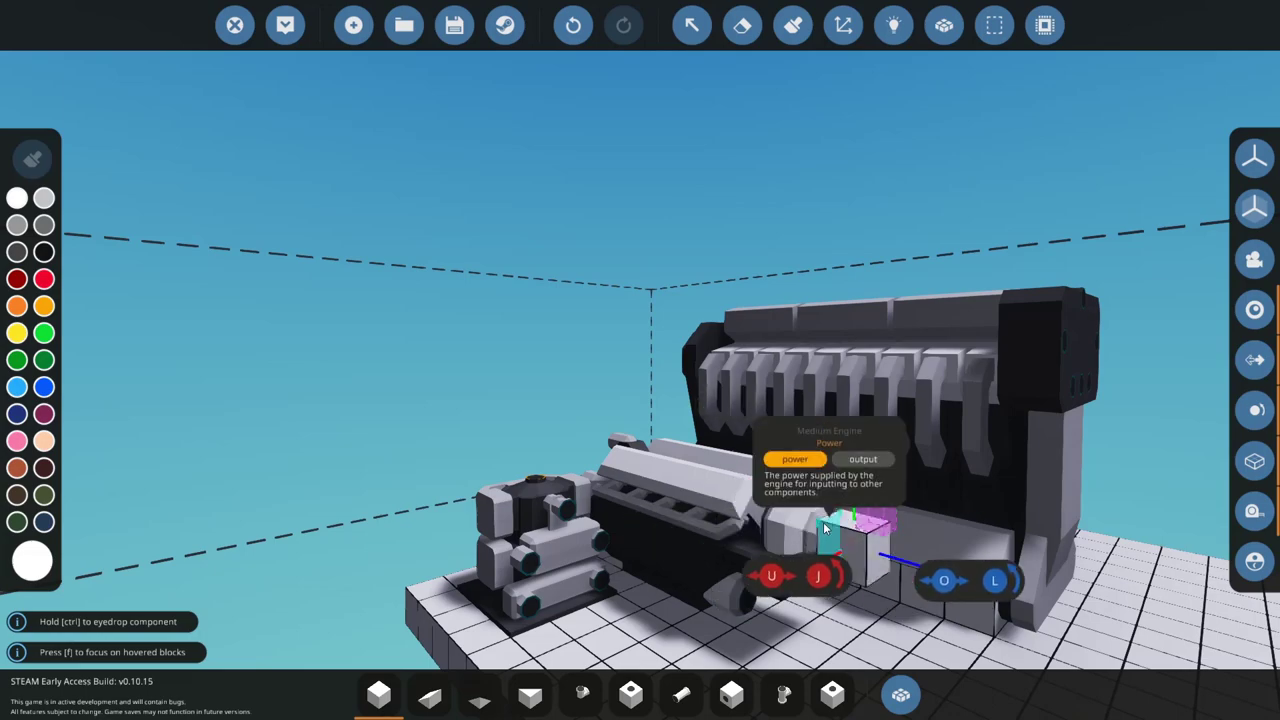
key("w")
right_click_drag(824, 526, 831, 362)
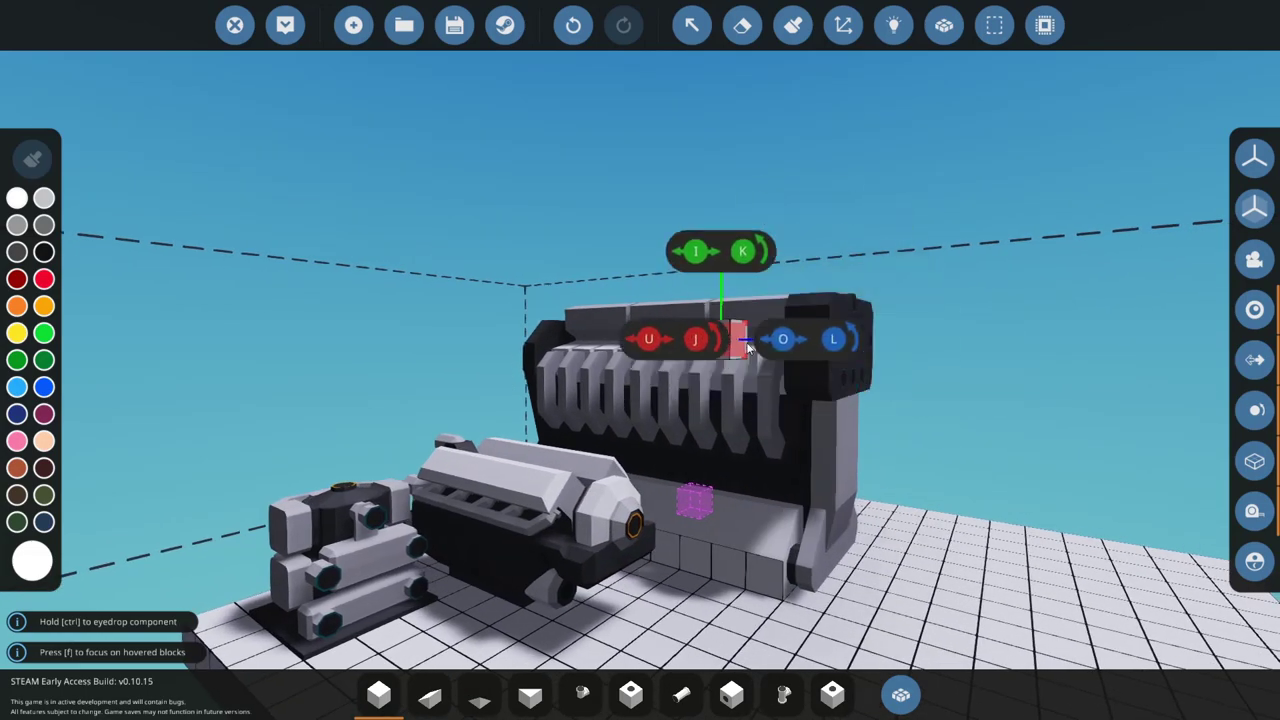
right_click_drag(729, 328, 522, 458)
key("w")
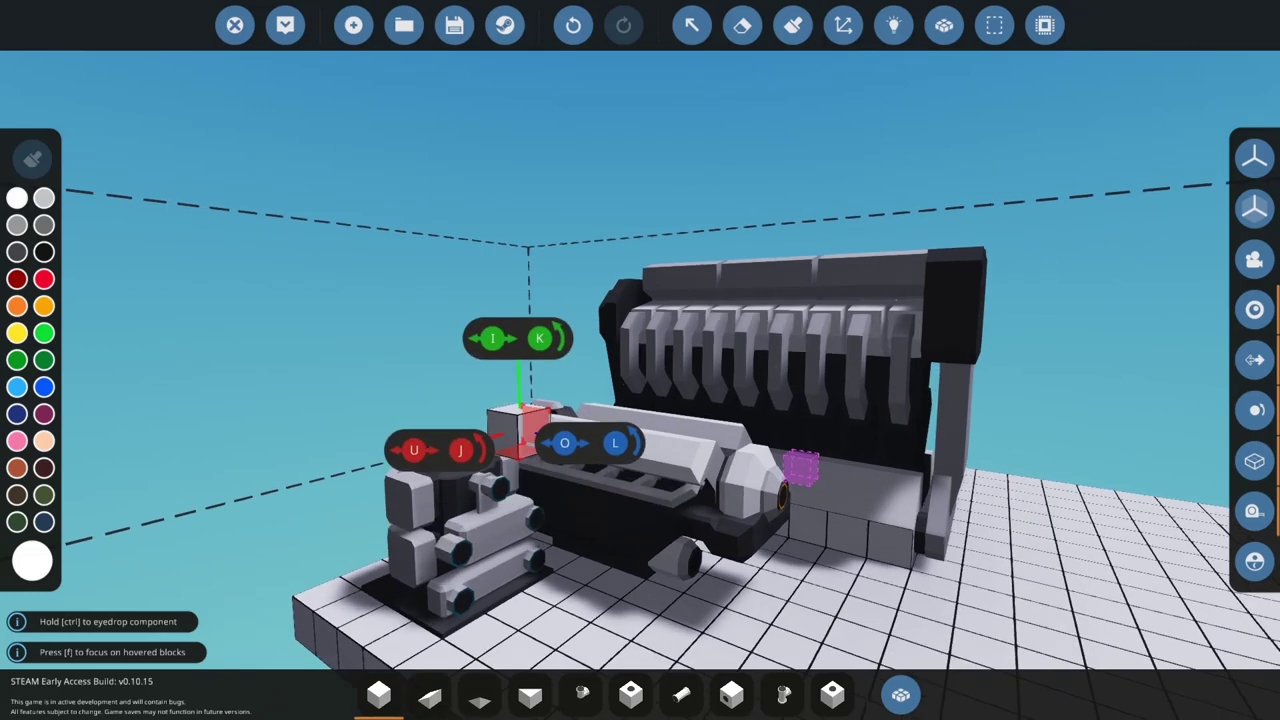
- Examine the fluid ports on the small engine, including its coolant output
key("a")
right_click_drag(713, 508, 686, 503)
key("d")
key("s")
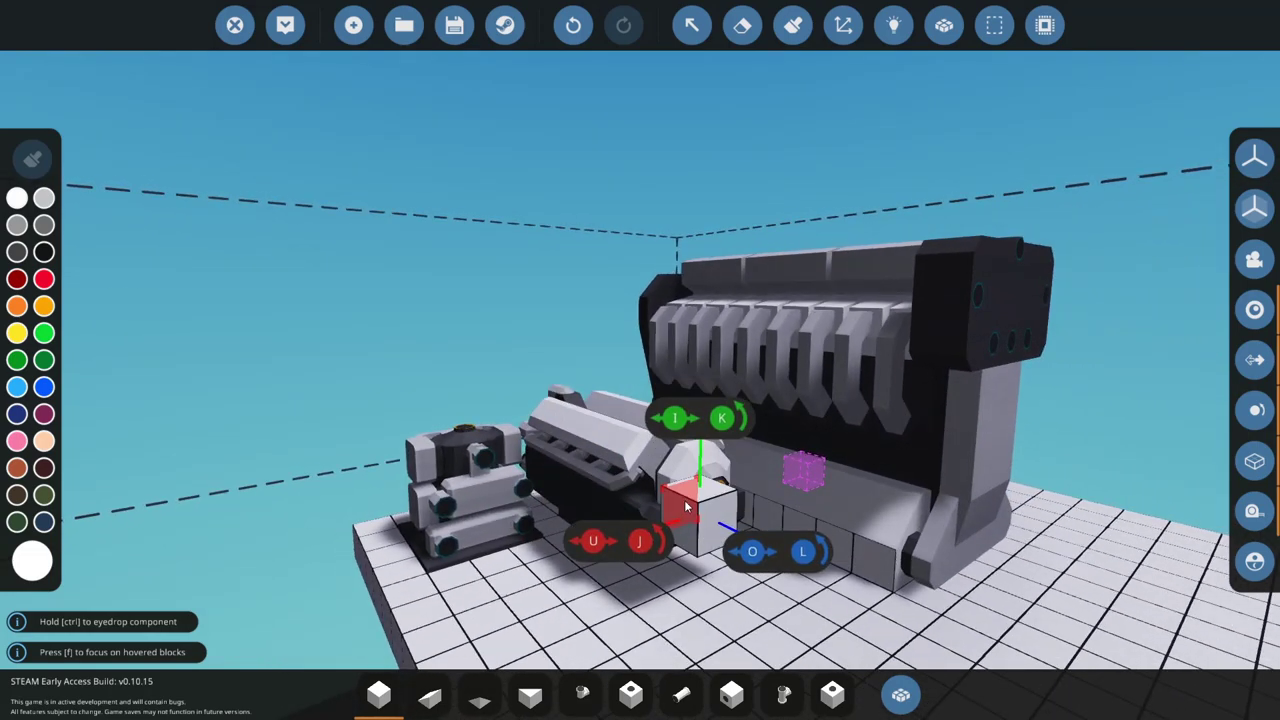
key("w")
key("a")
right_click_drag(634, 518, 650, 542)
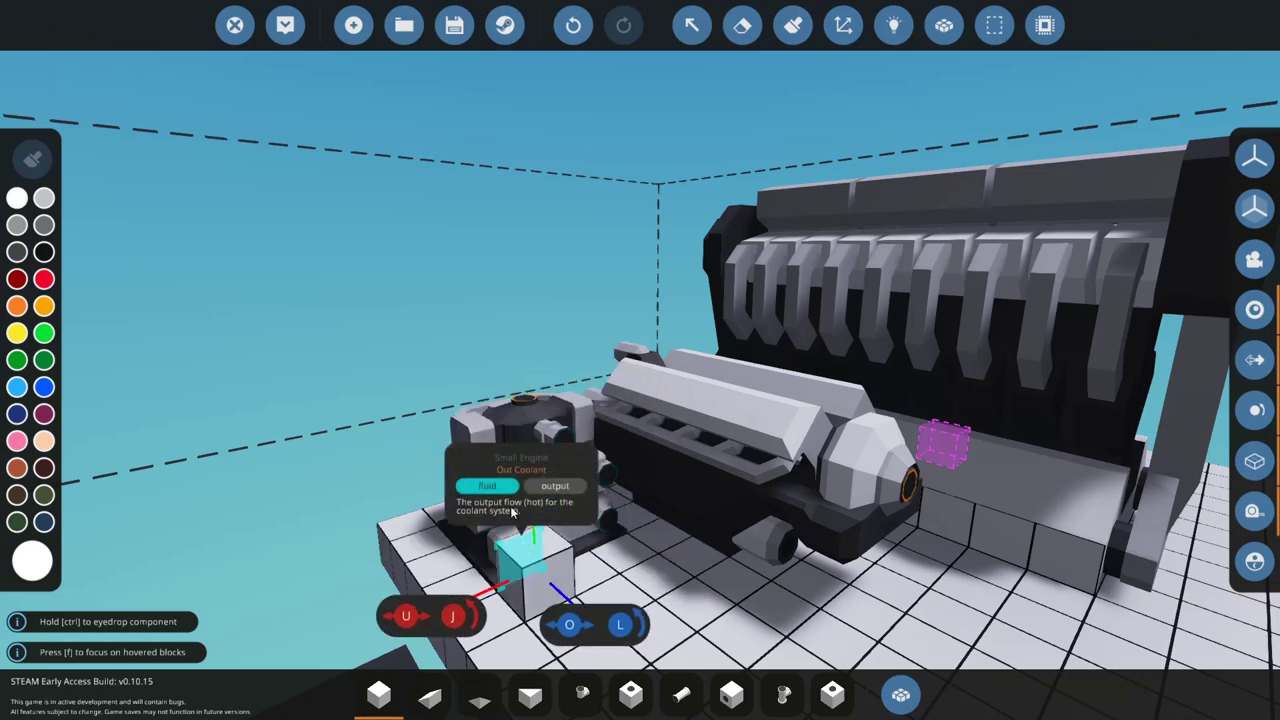
right_click_drag(526, 400, 524, 412)
scroll(600, 420, "down", 3)
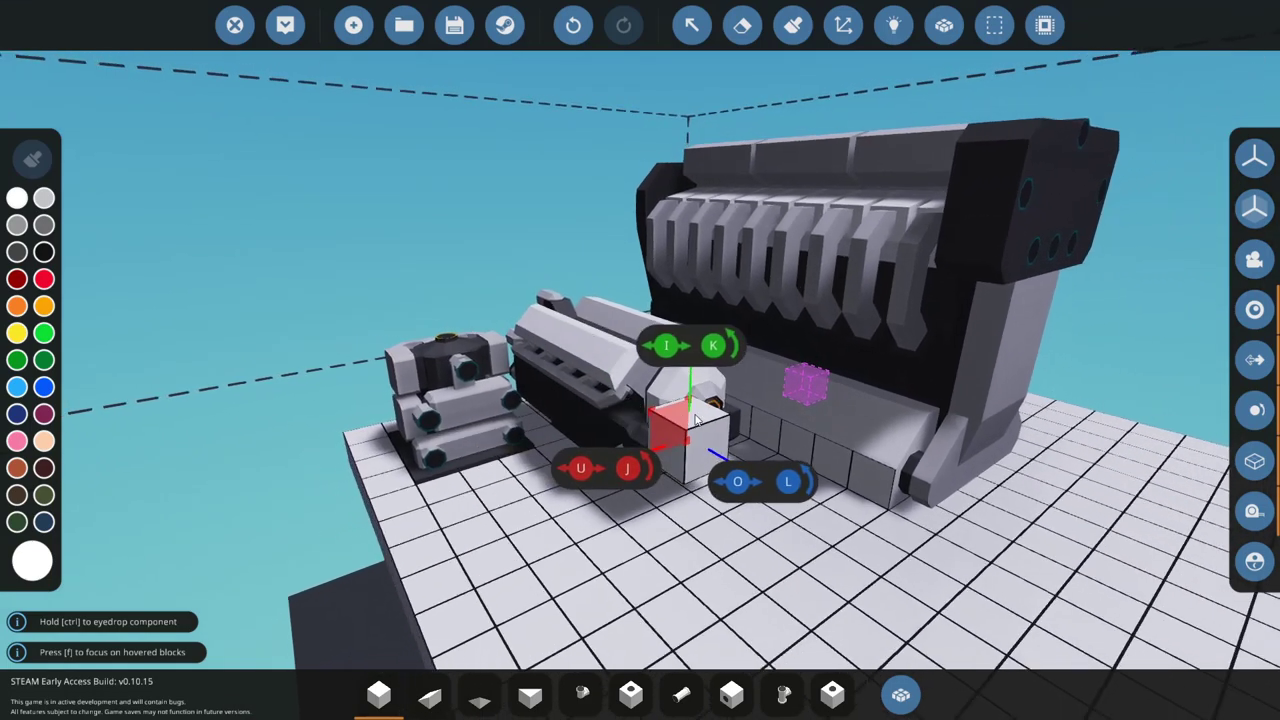
- Examine the fluid ports of the medium and large engines, including the fuel input and exhaust output
right_click_drag(700, 418, 665, 434)
scroll(718, 396, "up", 5)
right_click_drag(720, 396, 704, 434)
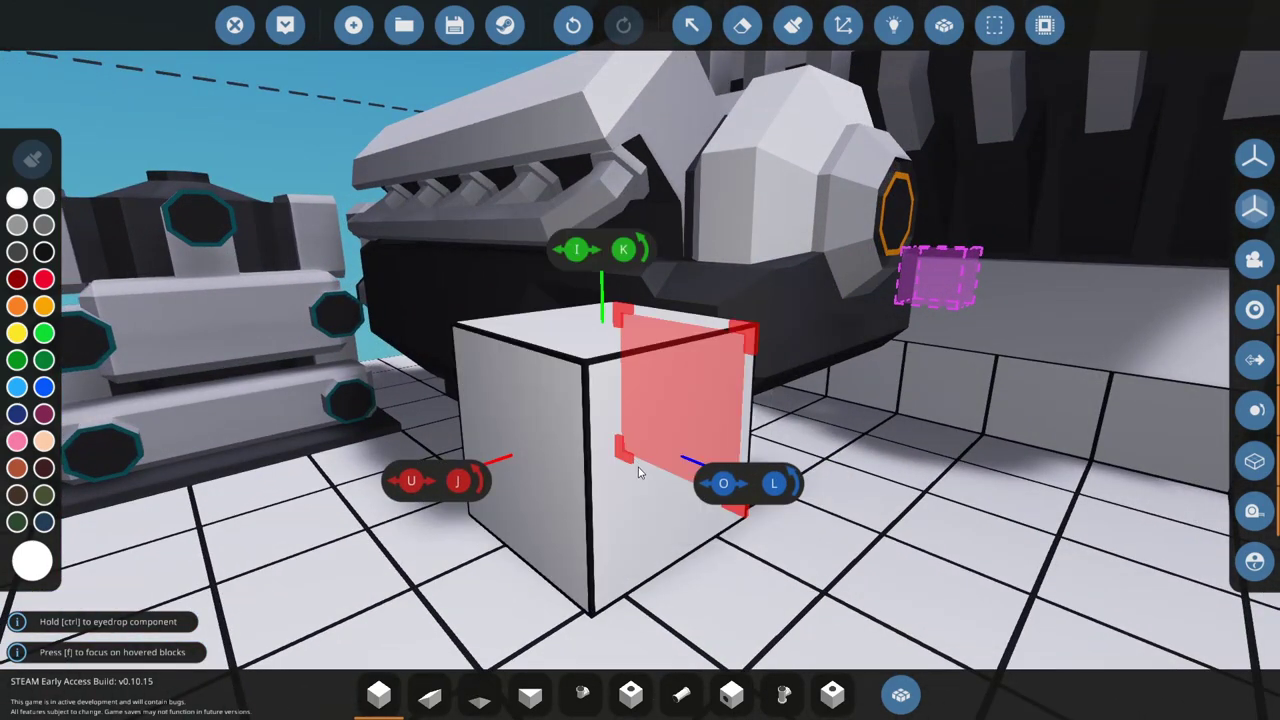
scroll(680, 438, "down", 5)
right_click_drag(690, 440, 770, 405)
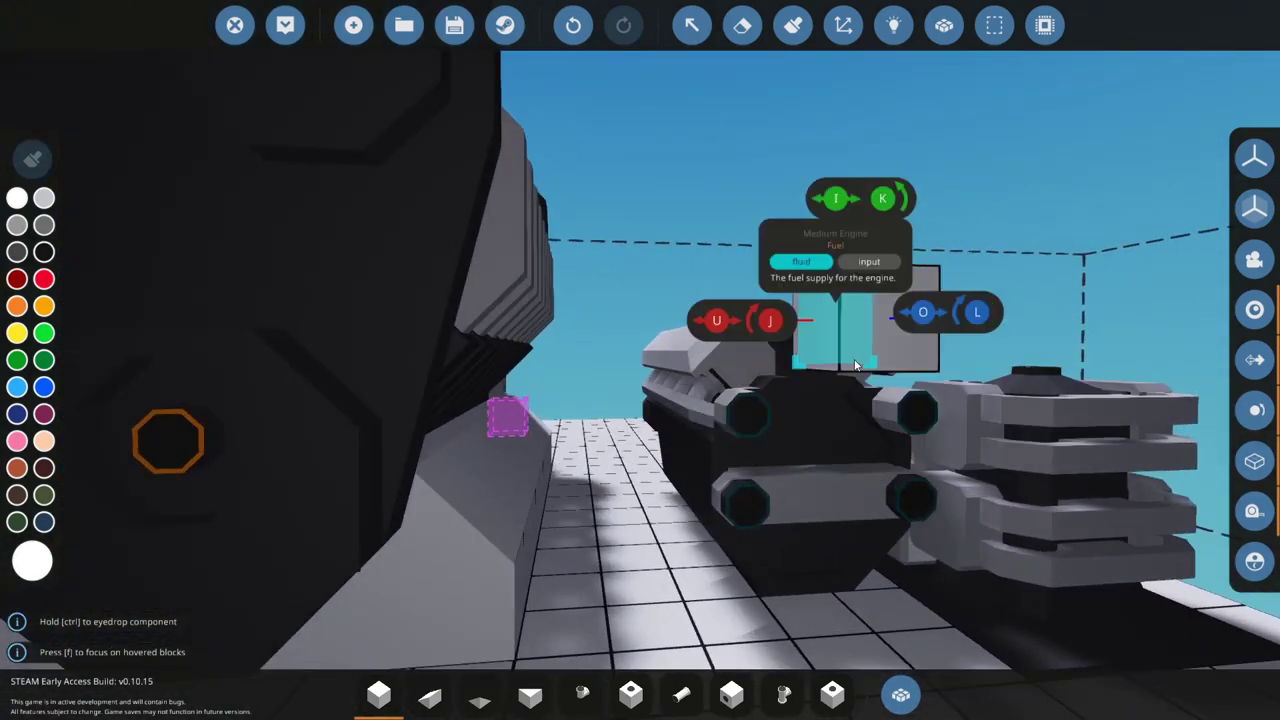
key("f")
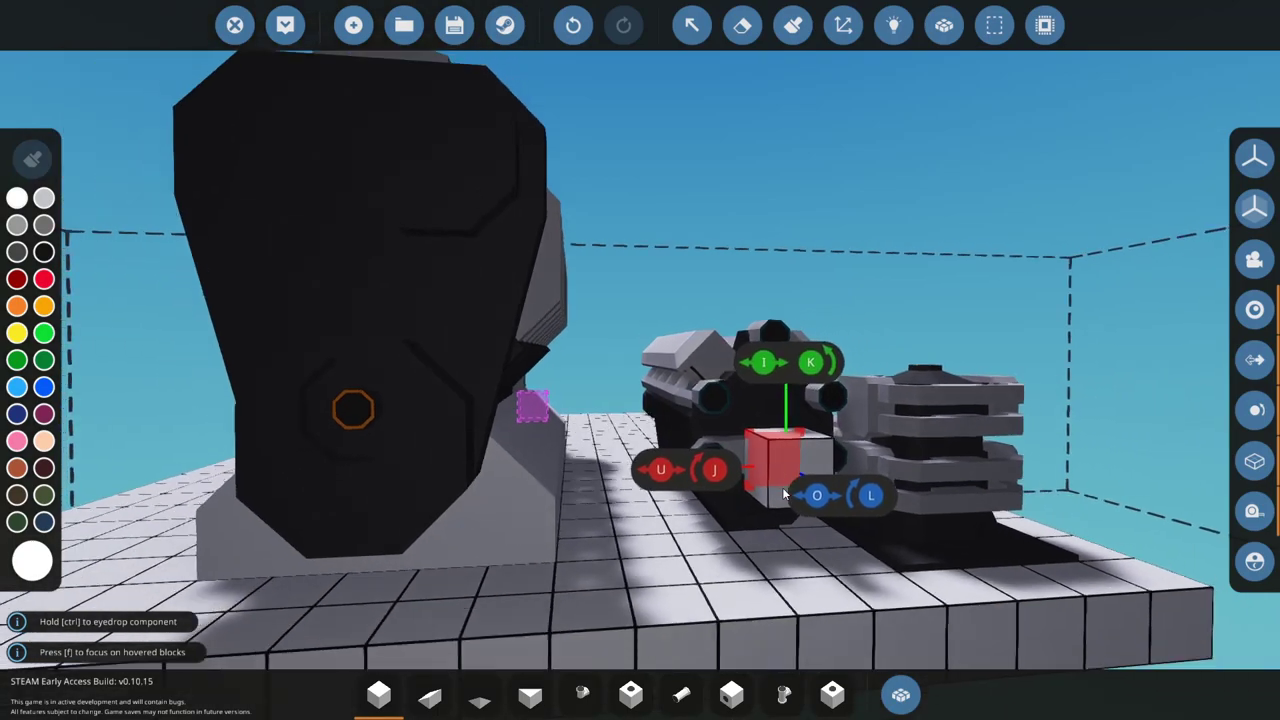
key("a")
right_click_drag(632, 392, 666, 404)
key("s")
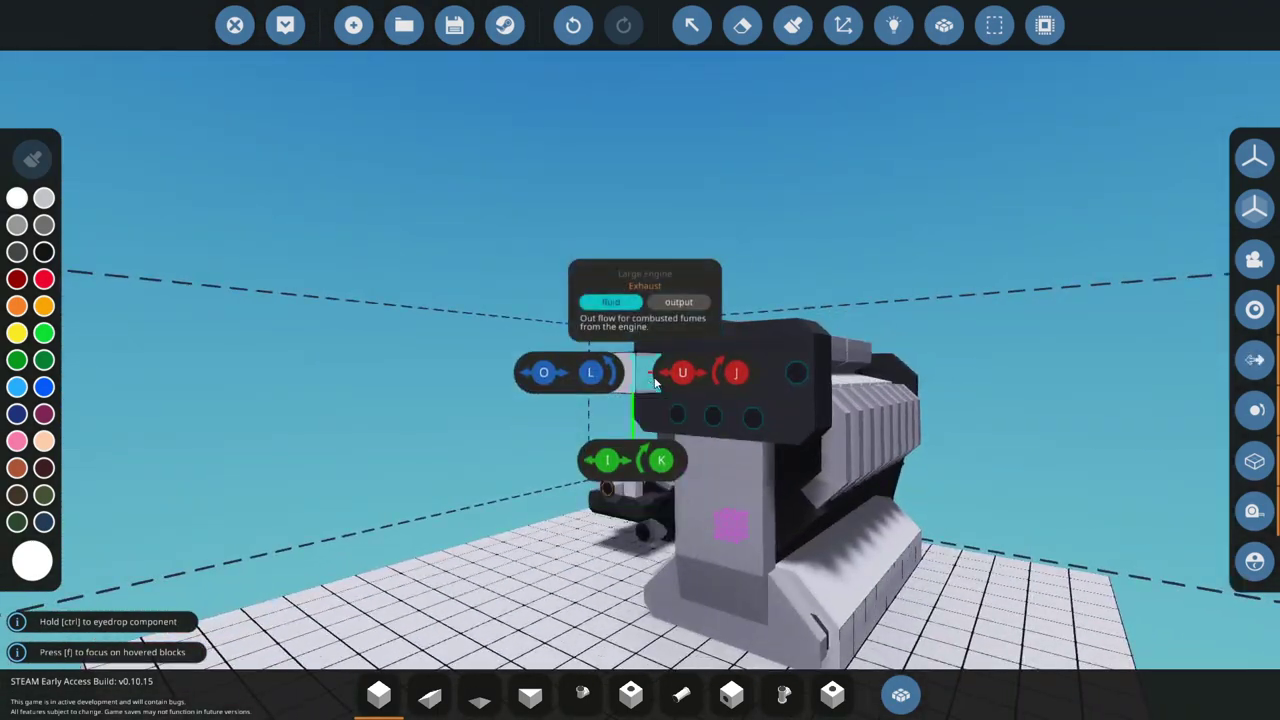
right_click_drag(744, 433, 737, 435)
key("a")
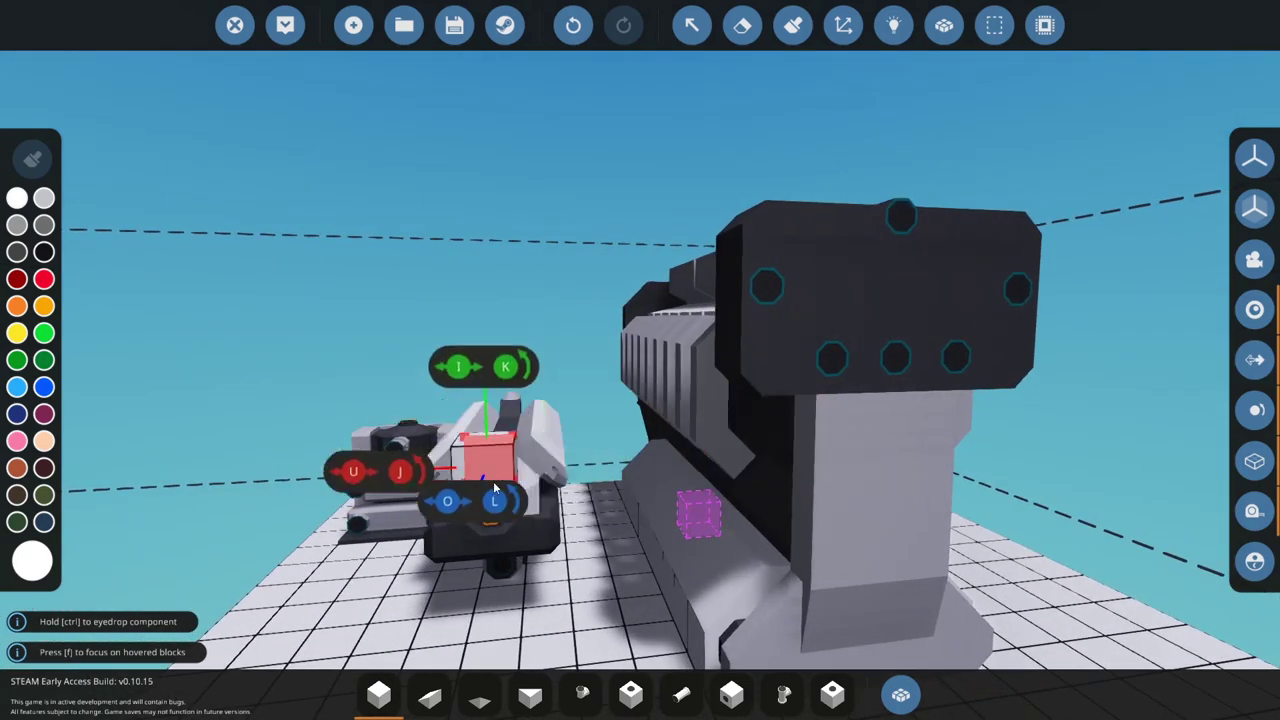
right_click_drag(500, 455, 534, 457)
key("s")
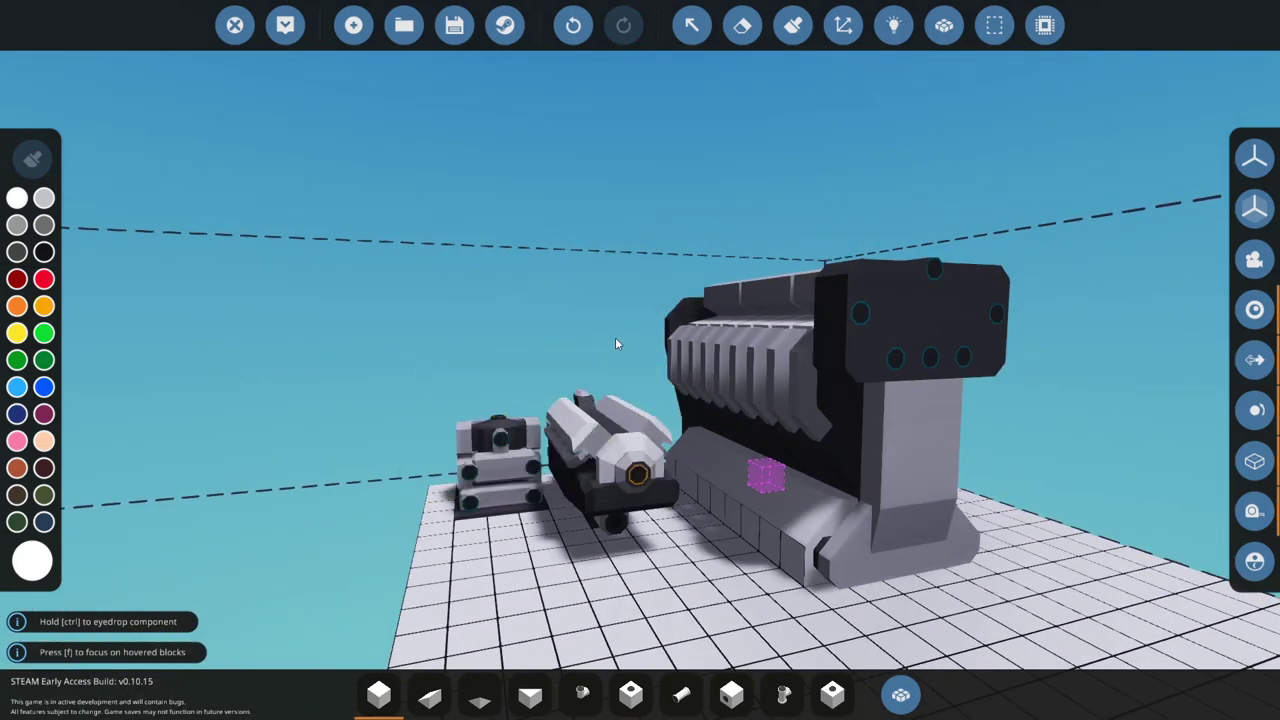
- Delete the medium engine and the large engine from the floor
key("Delete")
left_click(652, 427)
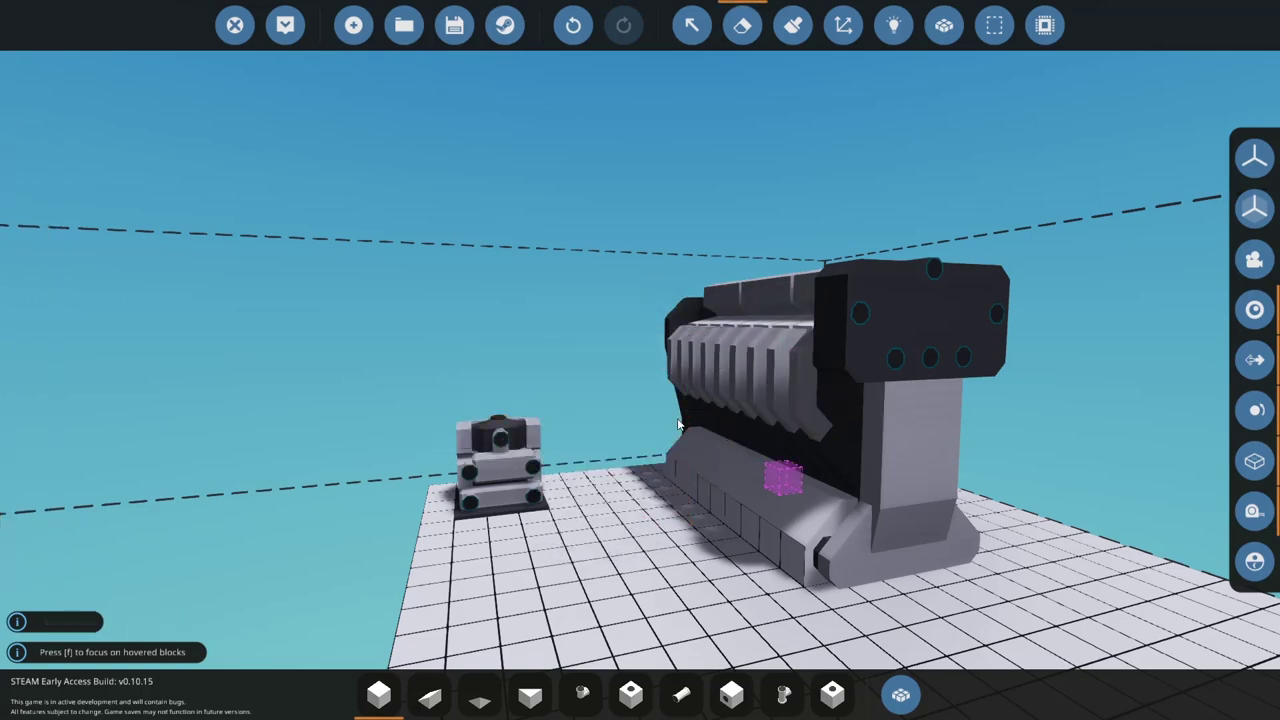
left_click(678, 425)
key("Delete")
- Copy the small engine with the eyedropper, delete the original and place the copy near the middle of the floor
key("w")
right_click_drag(653, 428, 626, 402)
key("s")
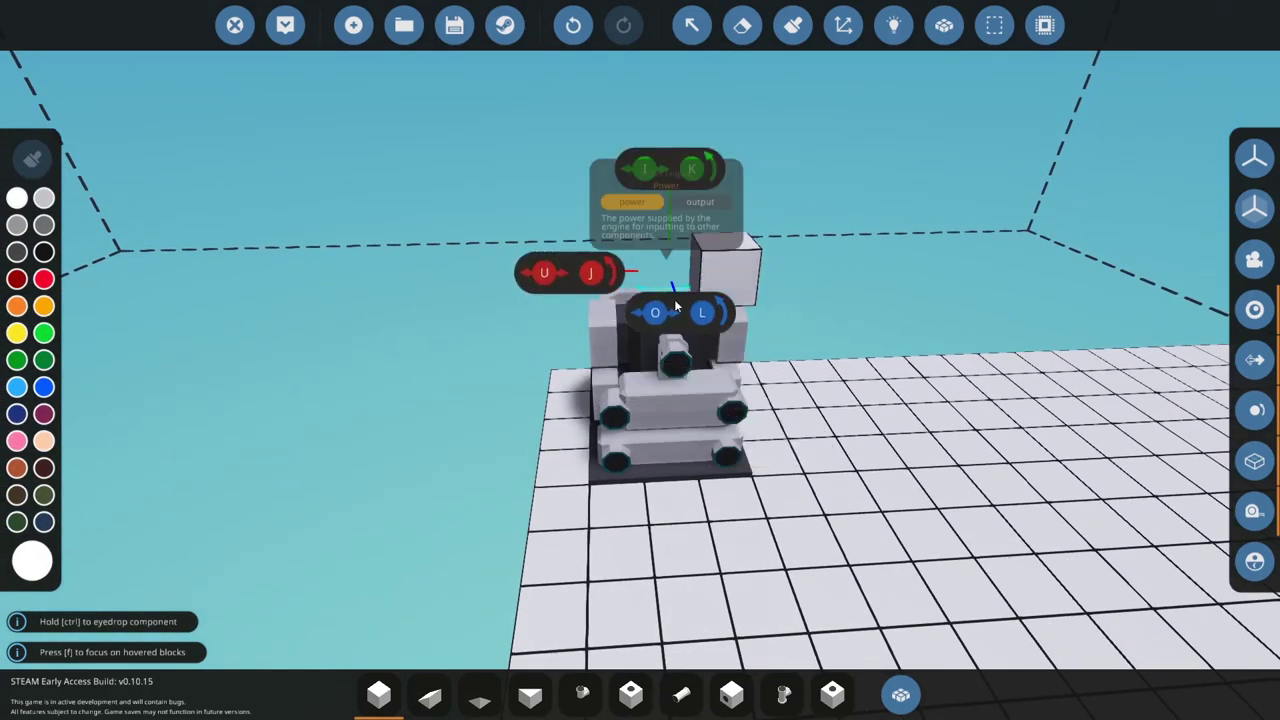
left_click(662, 335, "ctrl")
key("Delete")
left_click(665, 349)
key("Delete")
key("s")
right_click_drag(665, 349, 670, 370)
left_click(699, 428)
- Place an upright straight pipe in the custom color red on the floor beside the small engine
key("d")
key("w")
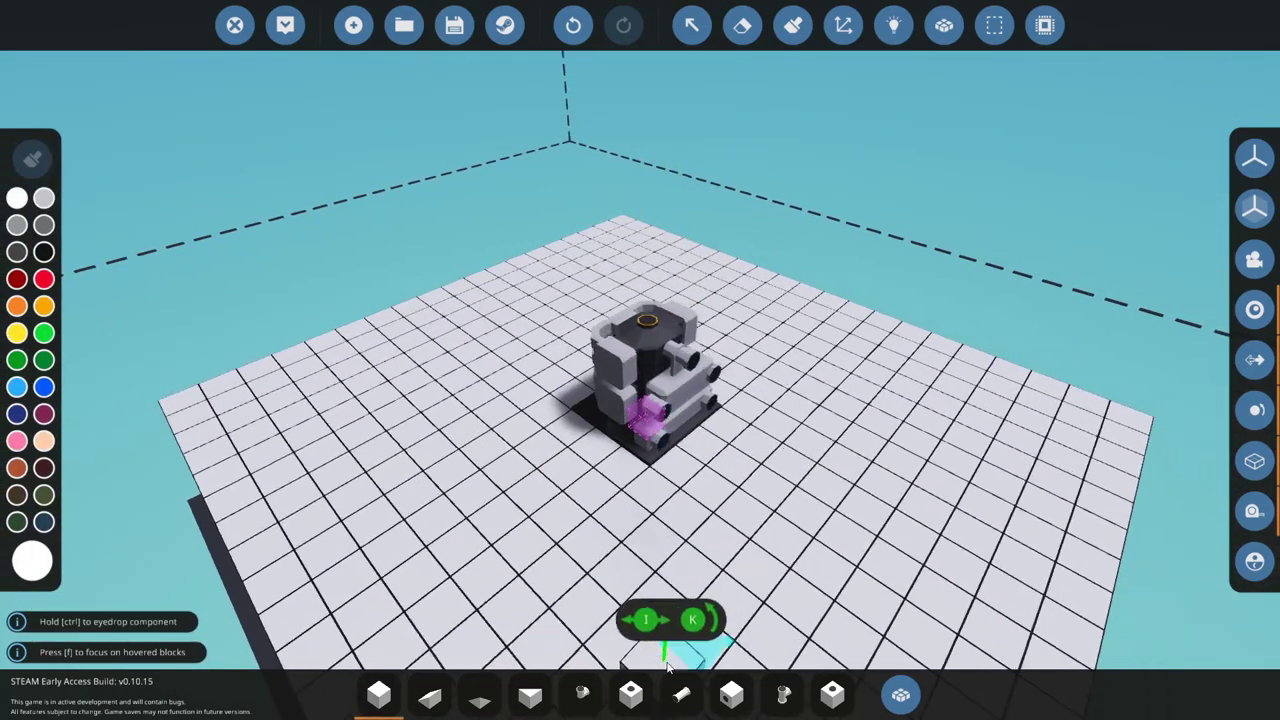
left_click(681, 695)
left_click(33, 557)
key("w")
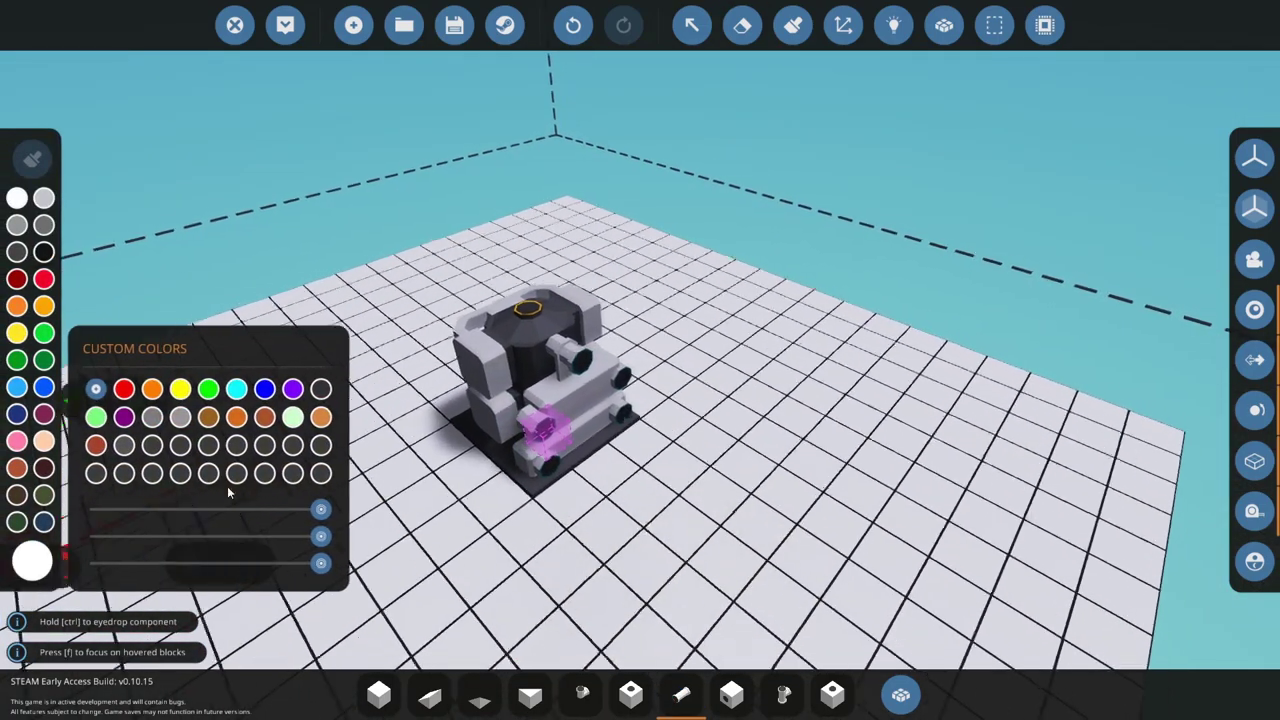
key("a")
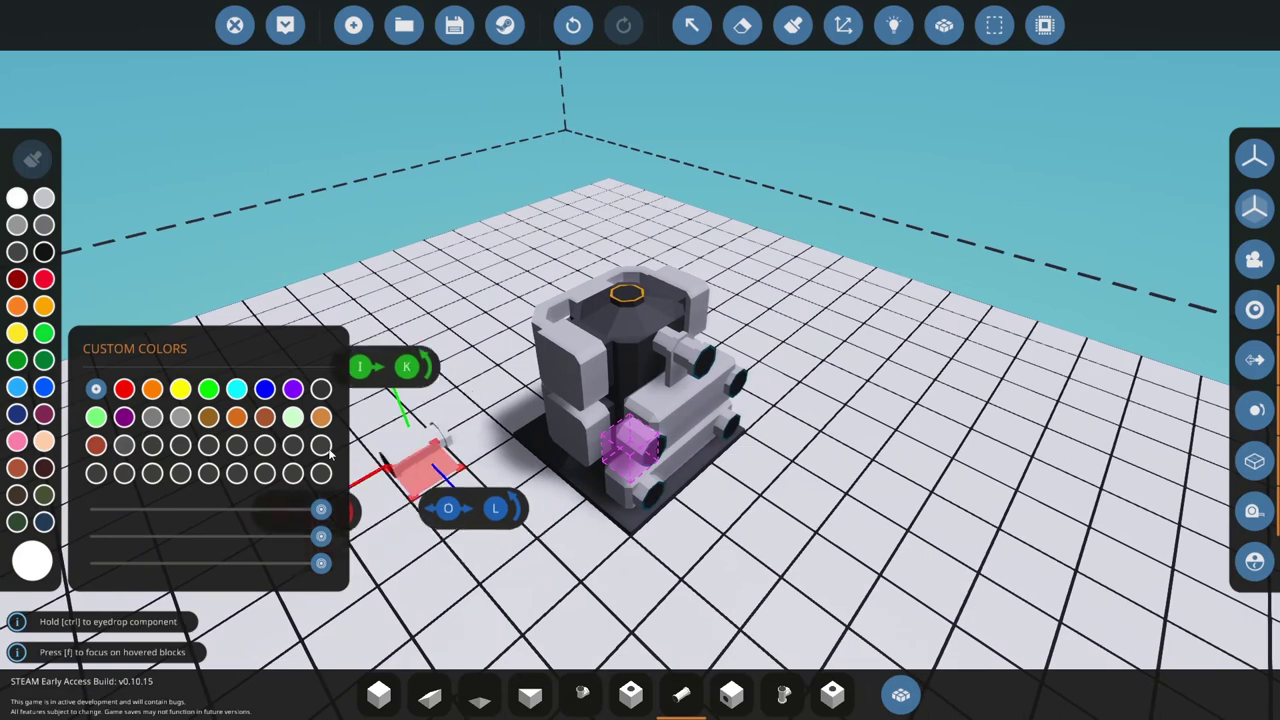
left_click(124, 390)
right_click_drag(463, 486, 520, 515)
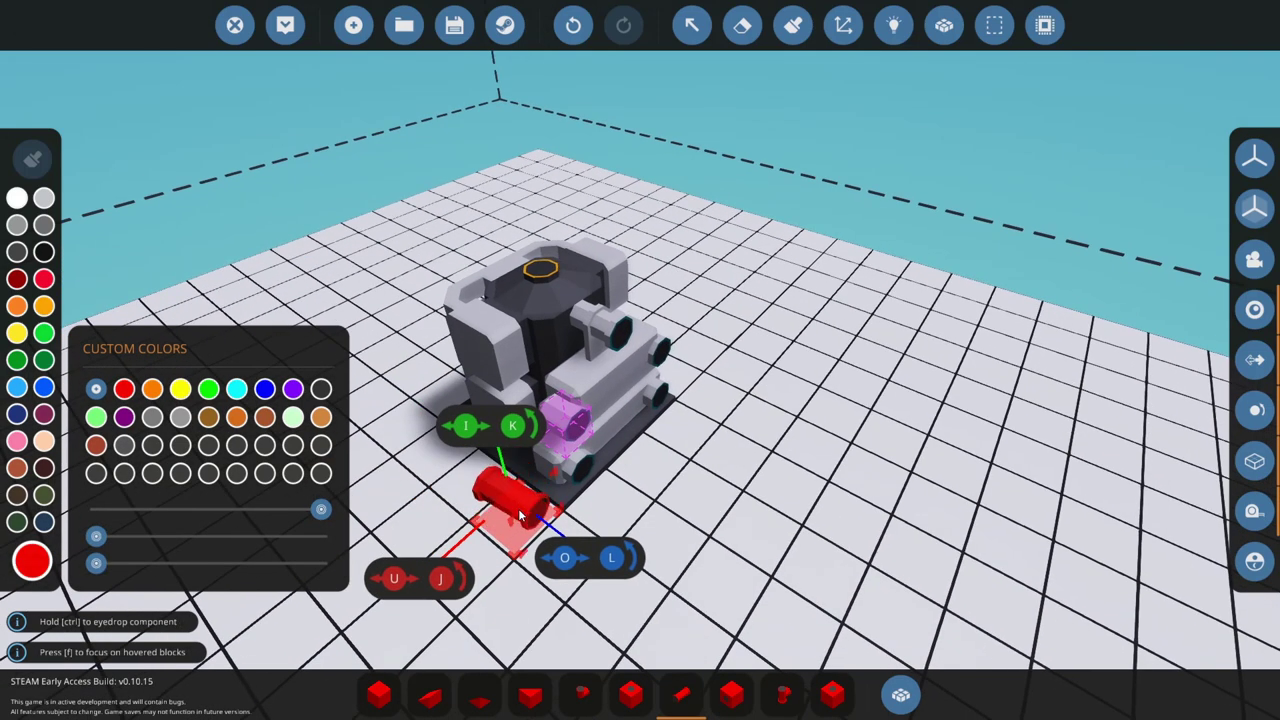
left_click(519, 515)
right_click_drag(519, 515, 426, 490)
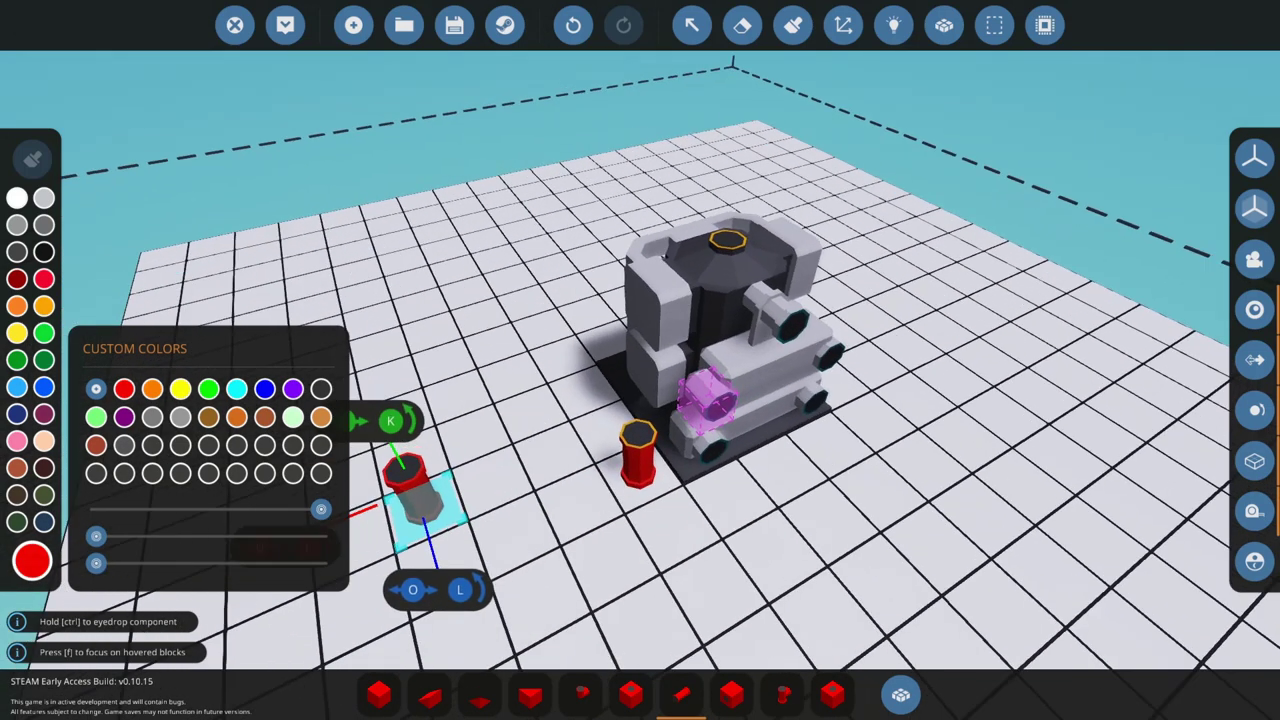
- Extend the row beside the red pipe with an upright blue pipe and an upright purple pipe
key("w")
left_click(265, 390)
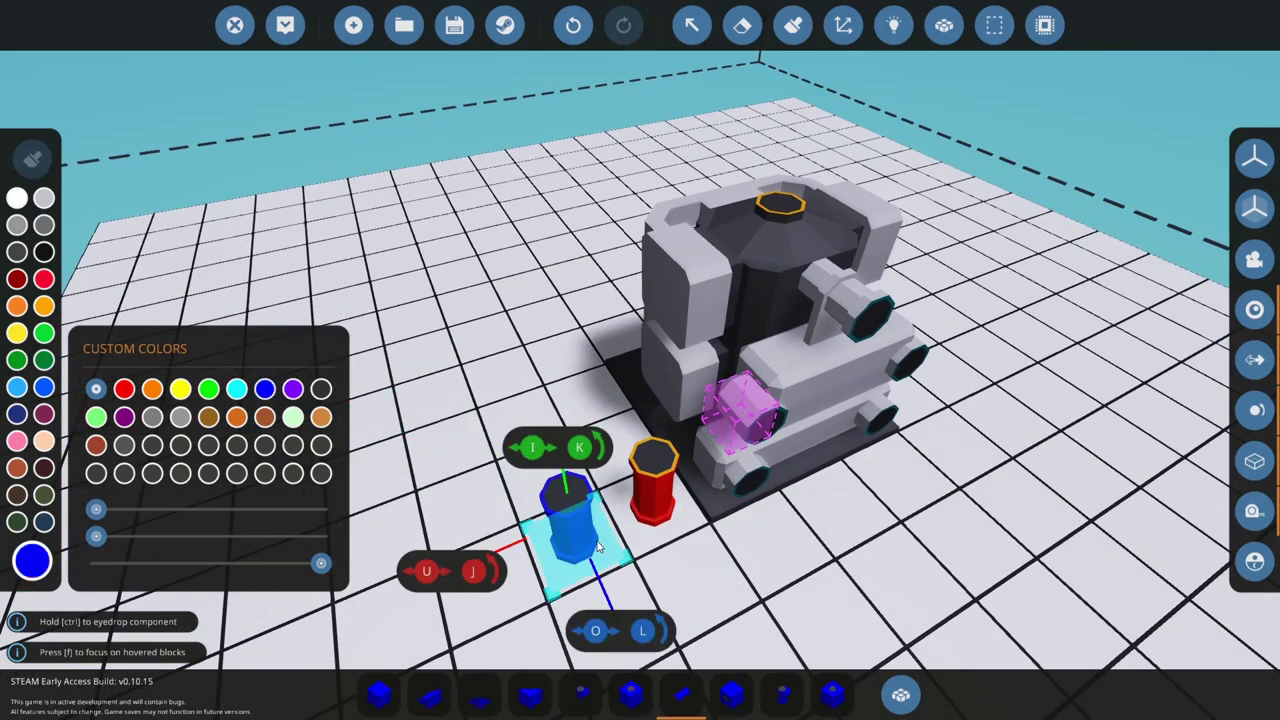
left_click(571, 520)
scroll(545, 545, "up", 5)
scroll(545, 545, "down", 5)
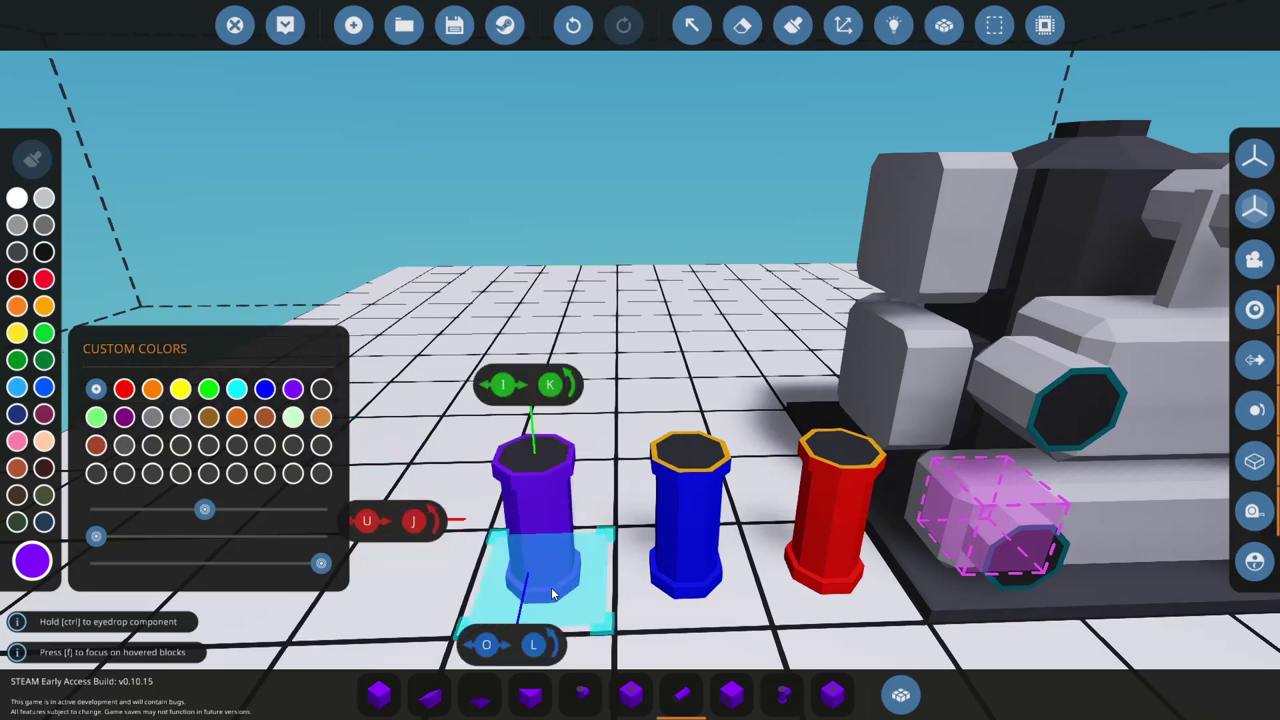
left_click(555, 594)
right_click_drag(552, 588, 526, 540)
key("s")
- Start a second row in front of the first with an upright cyan pipe and an upright green pipe
left_click(236, 391)
key("s")
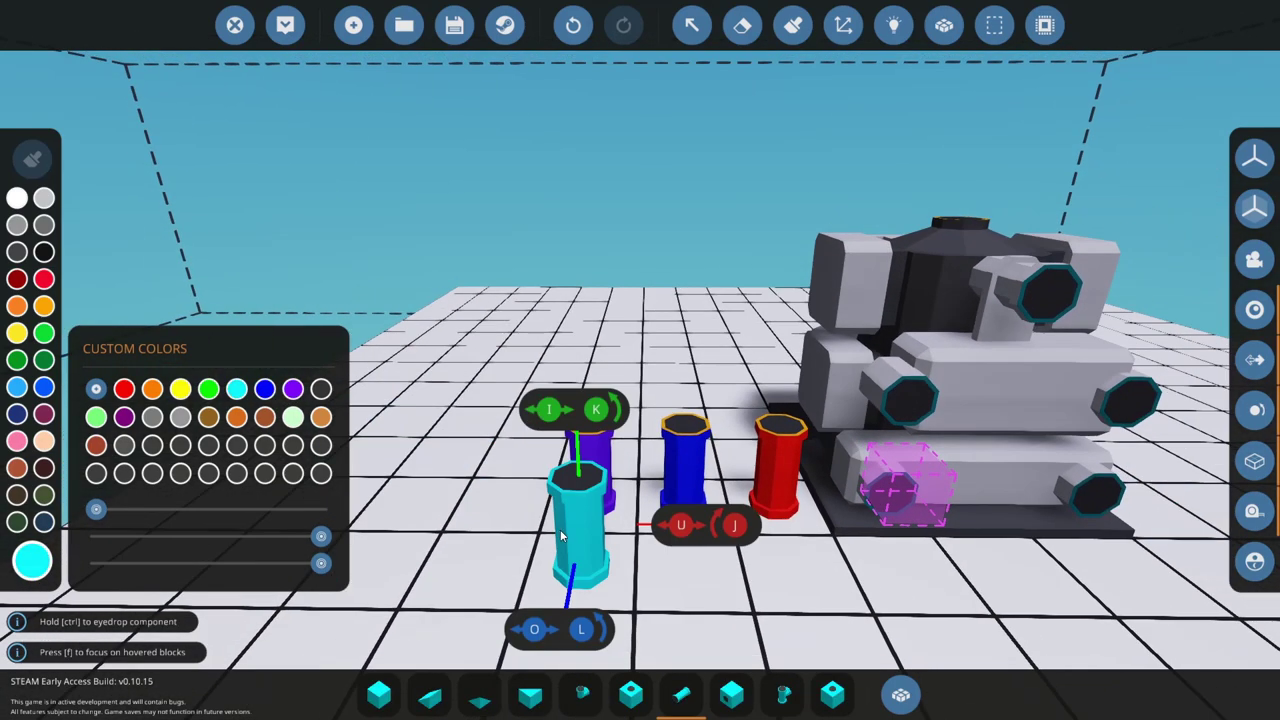
left_click(578, 564)
key("s")
key("d")
left_click(580, 533)
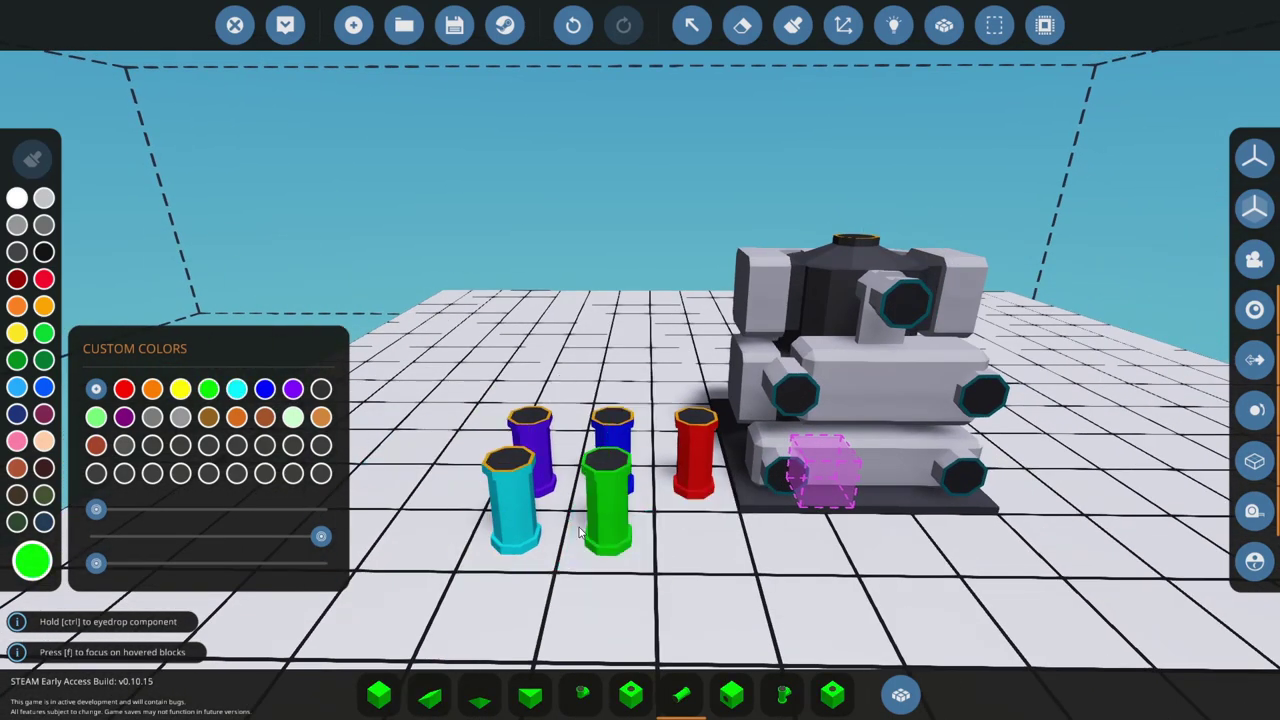
- Place an orange pipe beside the green one and a gray pipe in front of the cyan one
left_click(694, 526)
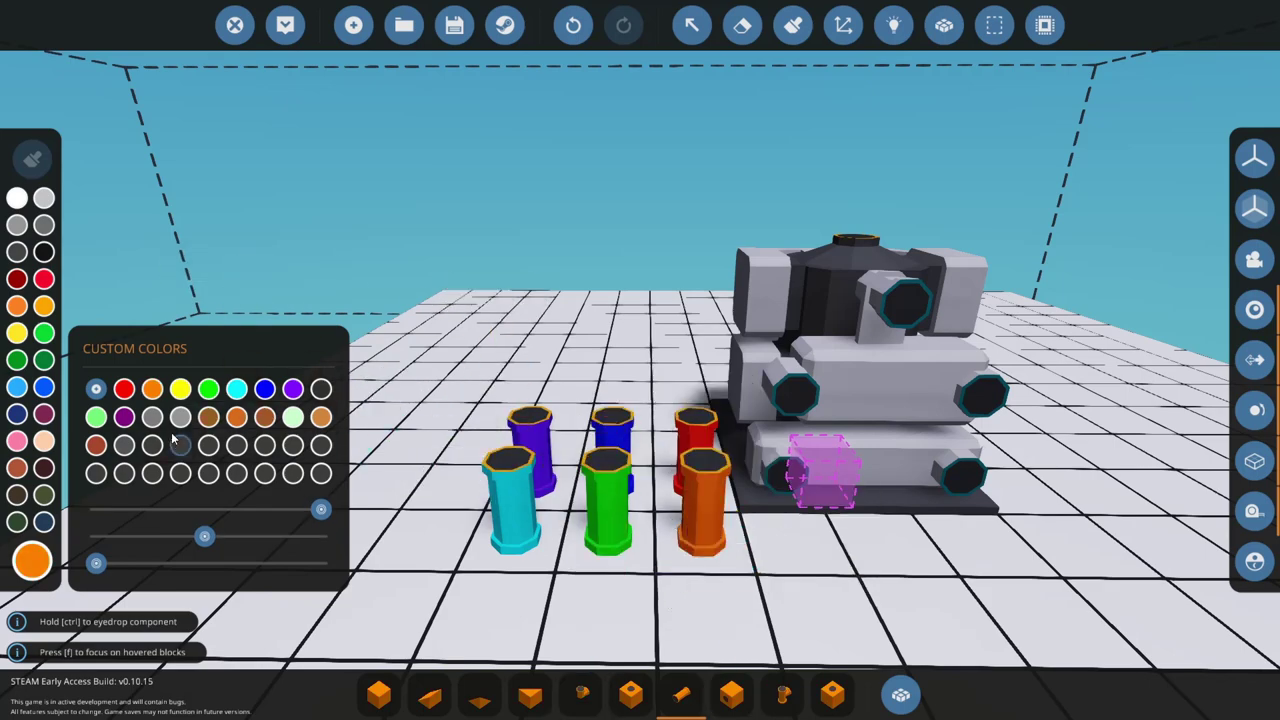
left_click(157, 416)
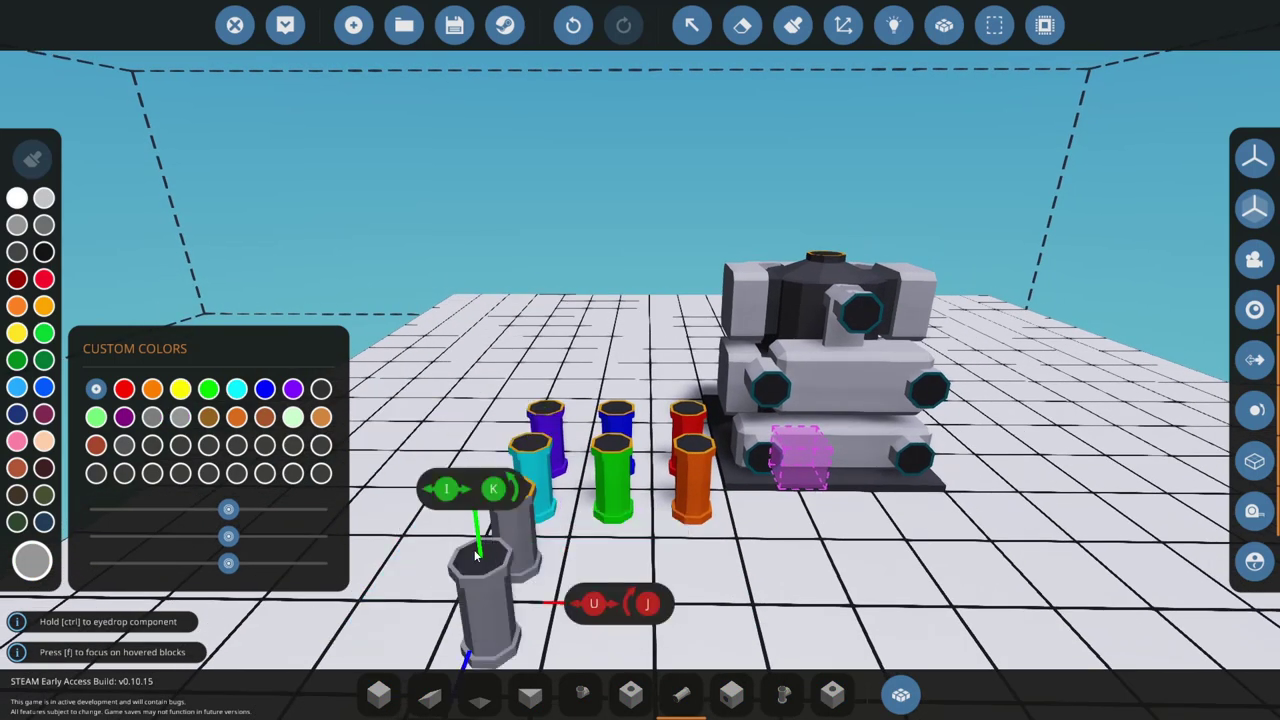
left_click(476, 556)
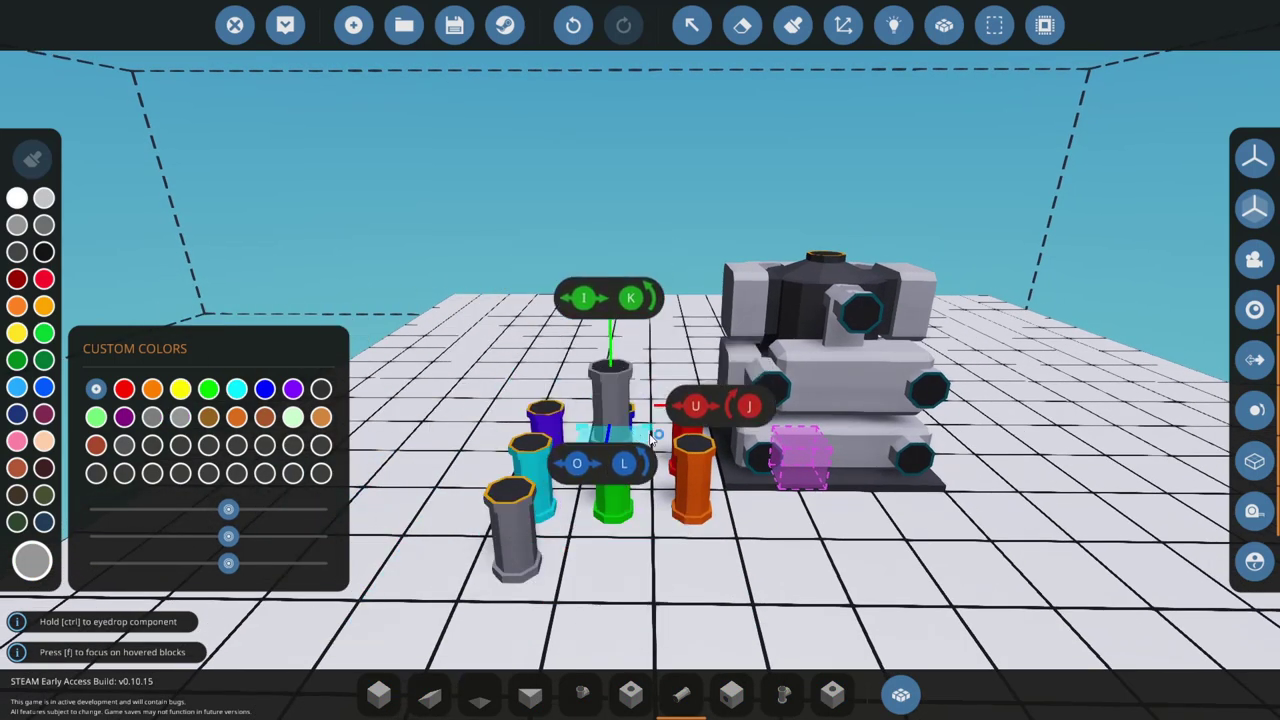
- Sample the green pipe's color and attach a green Pipe Angle to the small engine's air port
right_click_drag(607, 455, 690, 455)
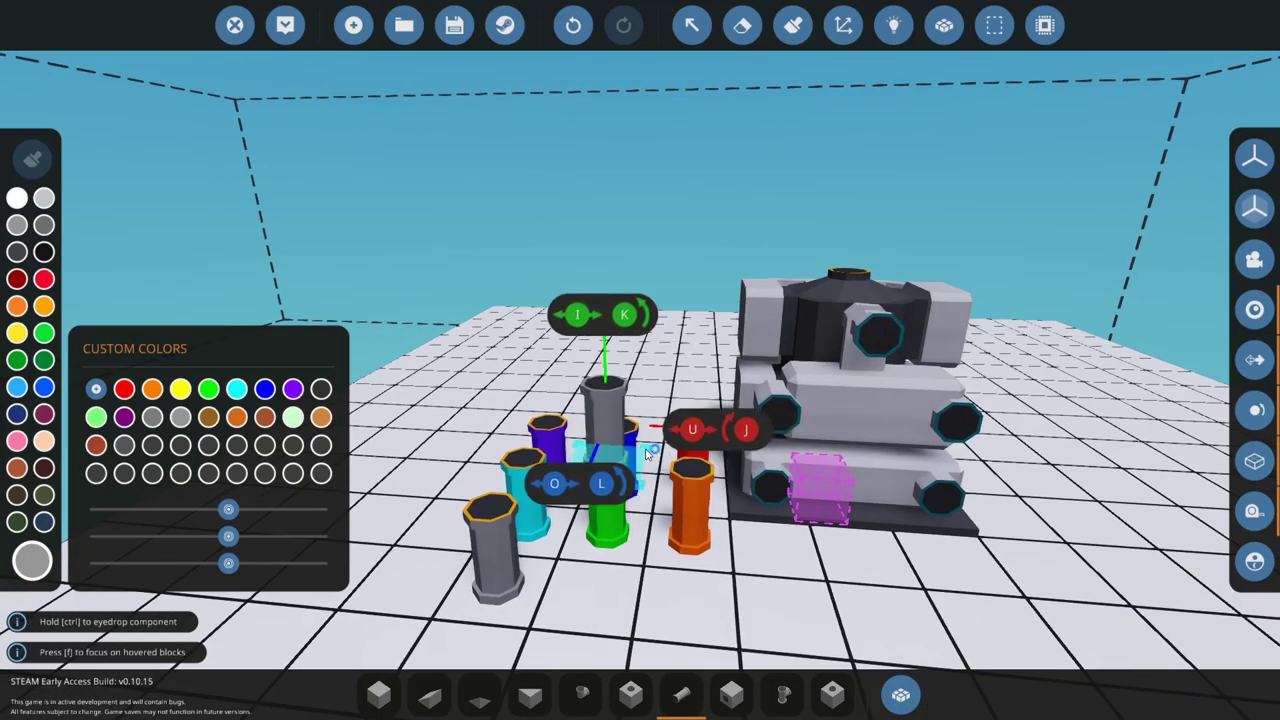
key("d")
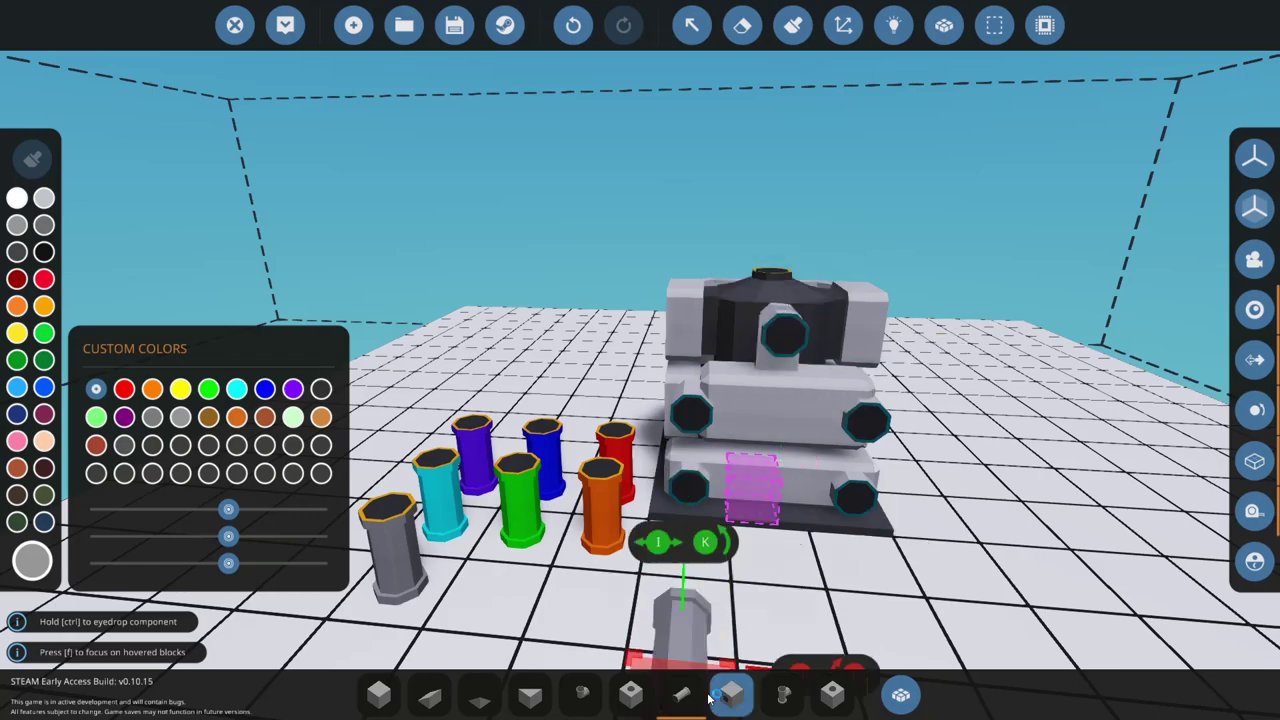
left_click(520, 515, "ctrl")
key("d")
left_click(572, 692)
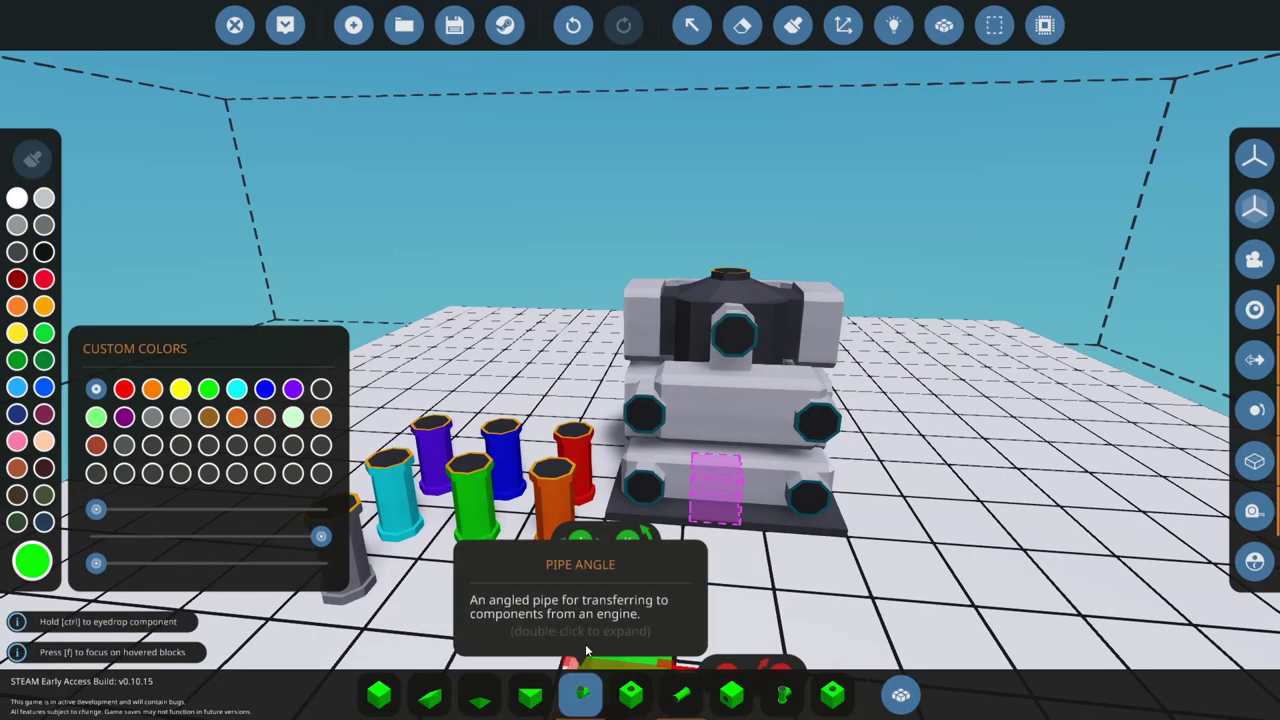
left_click(747, 356)
right_click_drag(747, 362, 712, 478)
key("s")
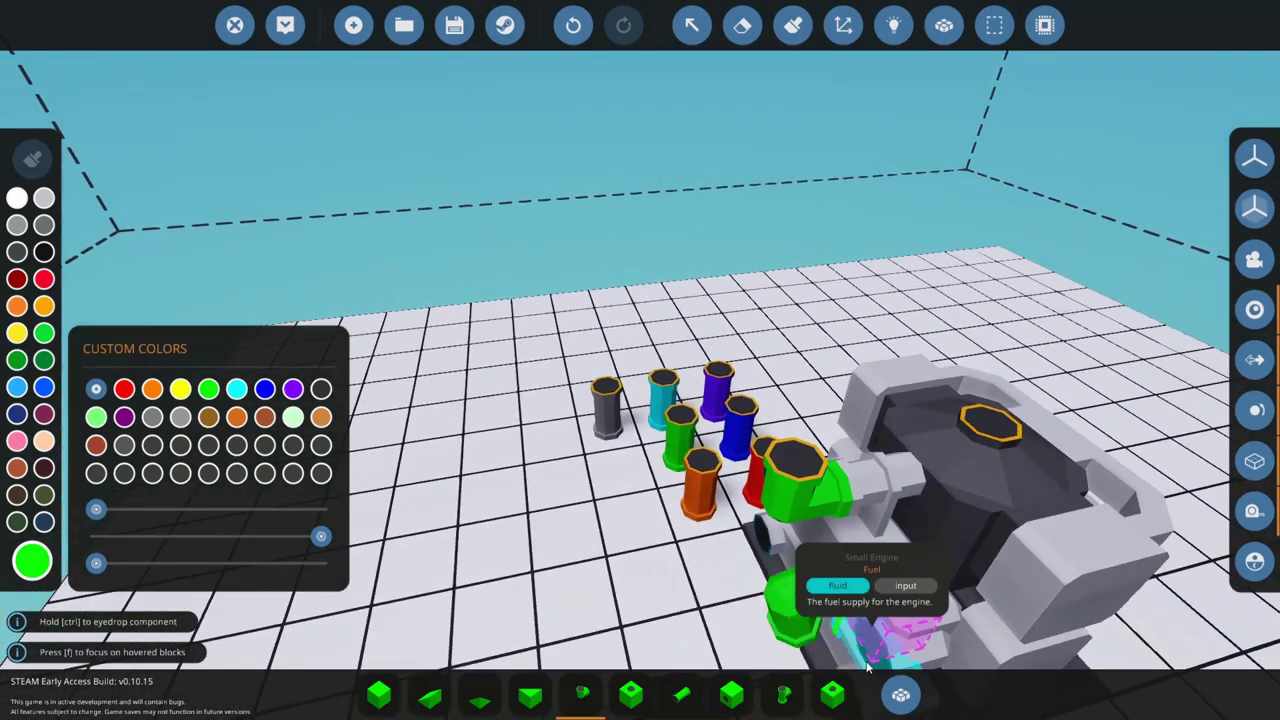
- Pick the vented cube-shaped fluid block from the component inventory and remove the green angled pipe from the air port
left_click(903, 696)
scroll(583, 396, "down", 10)
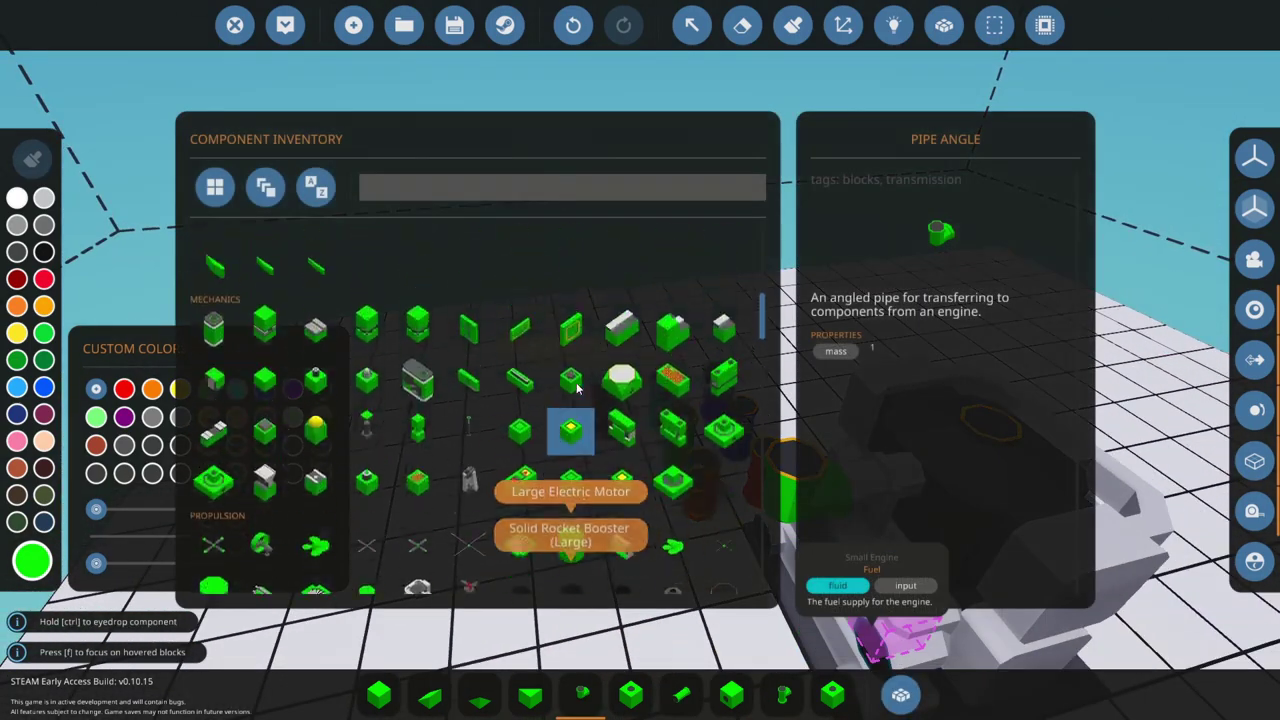
scroll(560, 397, "down", 5)
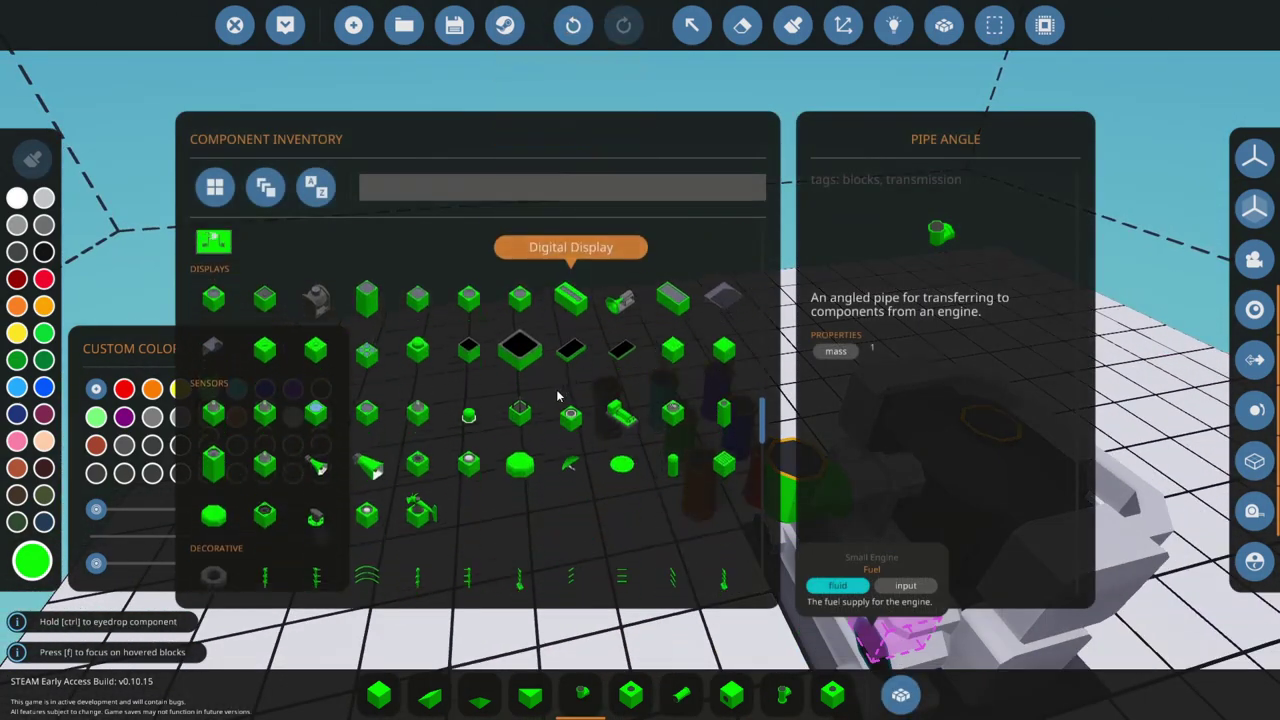
left_click(621, 442)
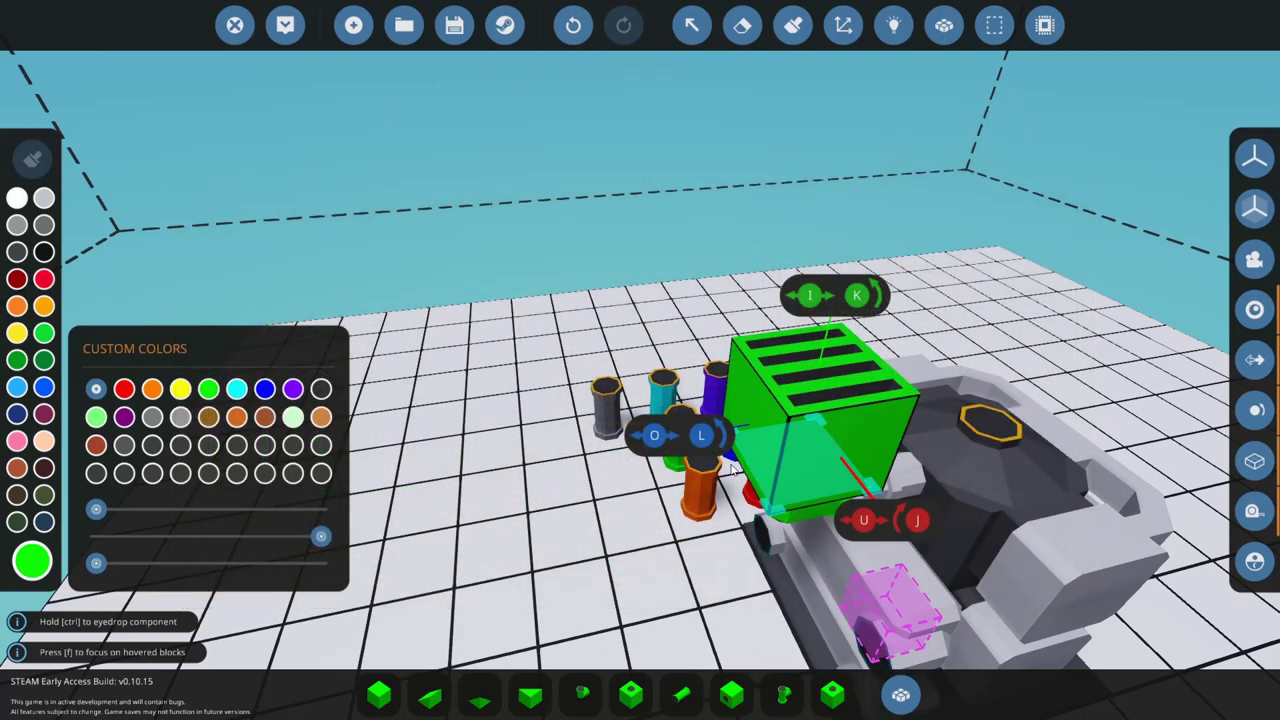
left_click(784, 479, "shift")
- Try a green Pipe Straight on the small engine's air port with an upward-facing Pipe Angle at its end
left_click(574, 700)
key("a")
right_click_drag(660, 566, 706, 671)
left_click(681, 693)
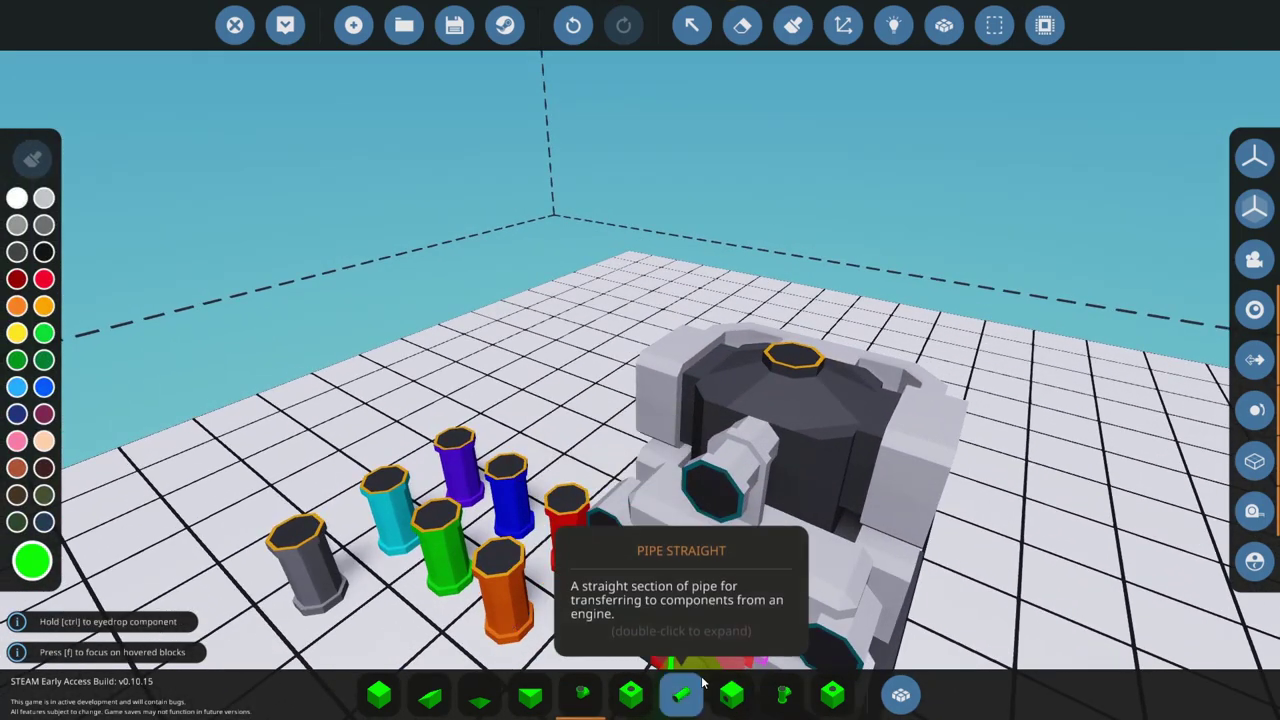
left_click(707, 492)
right_click_drag(707, 492, 658, 533)
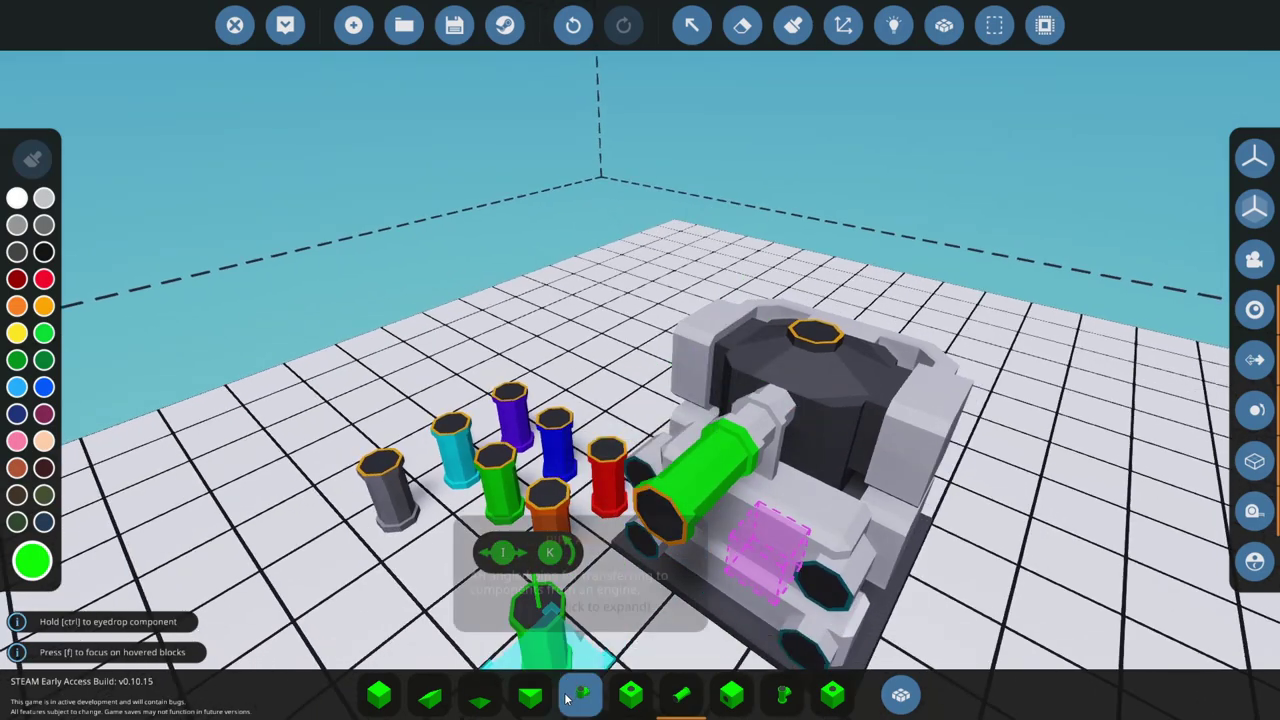
left_click(566, 698)
key("j")
left_click(638, 506)
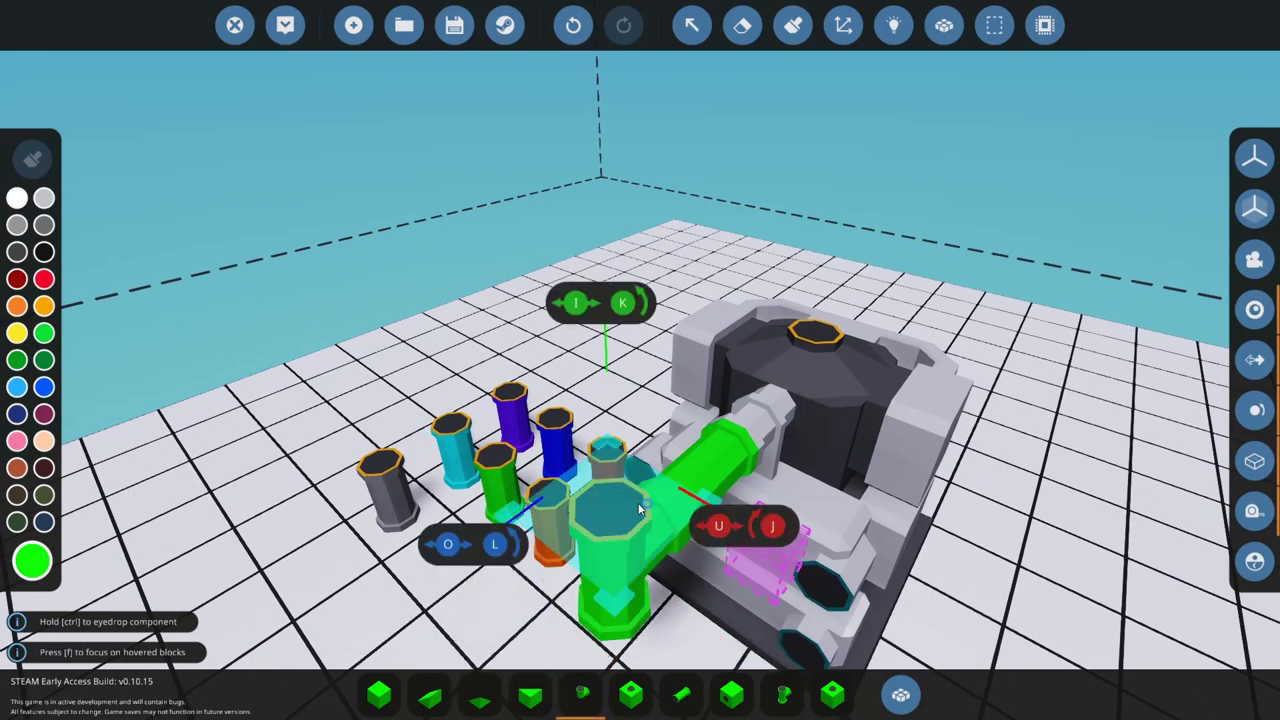
- Remove the green angled and straight pipes from the small engine's air port
right_click_drag(638, 508, 716, 556)
key("a")
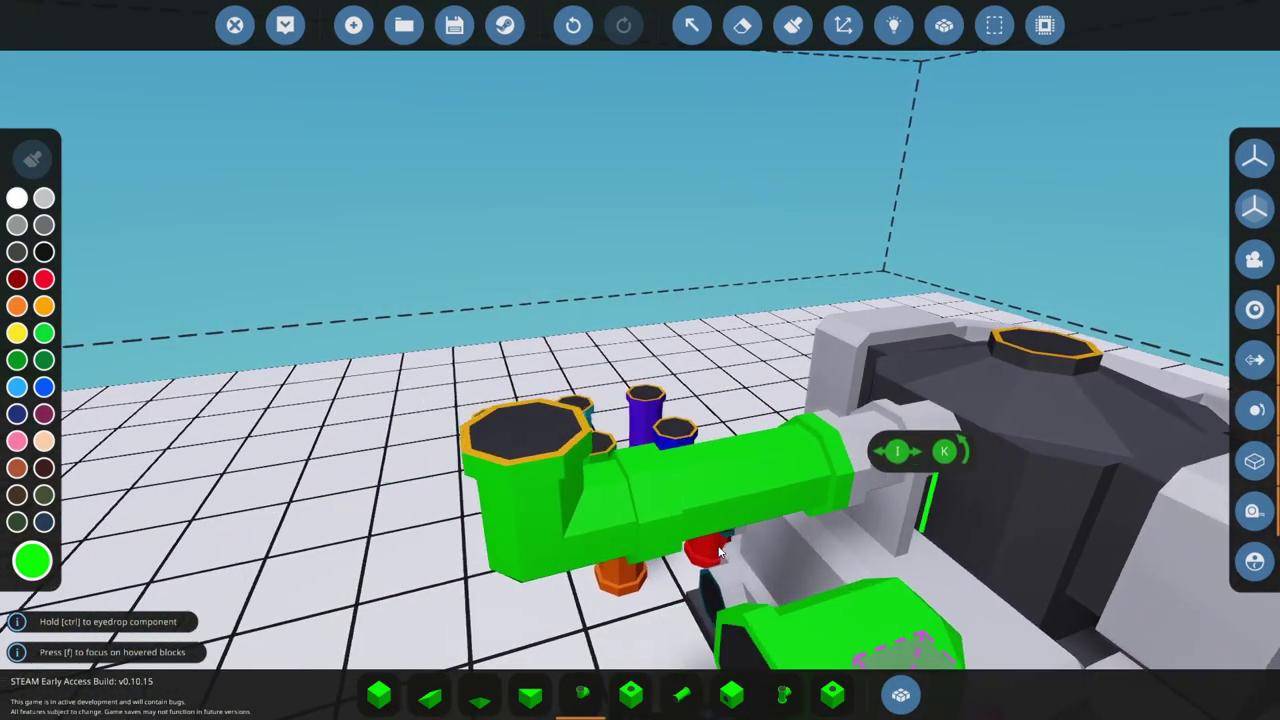
left_click(600, 455, "shift")
left_click(758, 489, "shift")
- Attach a green Pipe Angle directly to the air port with its open end facing up
key("j")
key("j")
key("j")
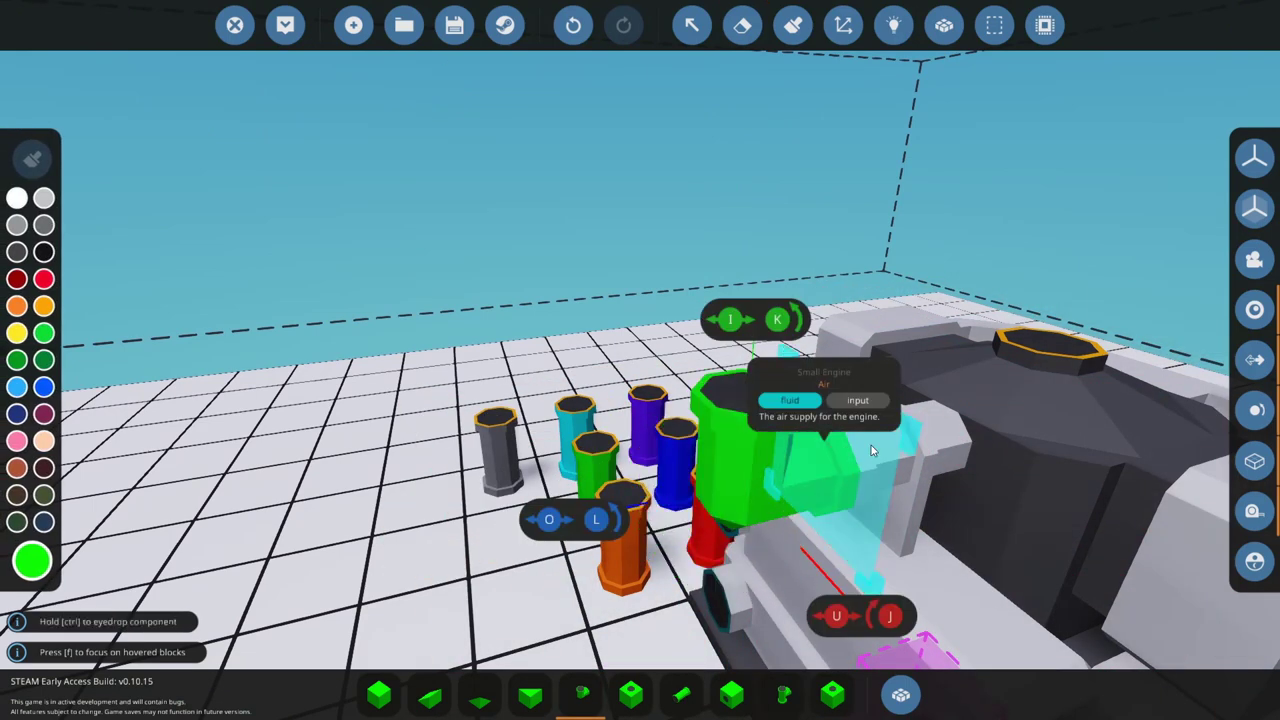
left_click(856, 457)
- Place the vented cube-shaped fluid block on top of the green angled pipe with its slots facing up
right_click_drag(856, 457, 586, 277)
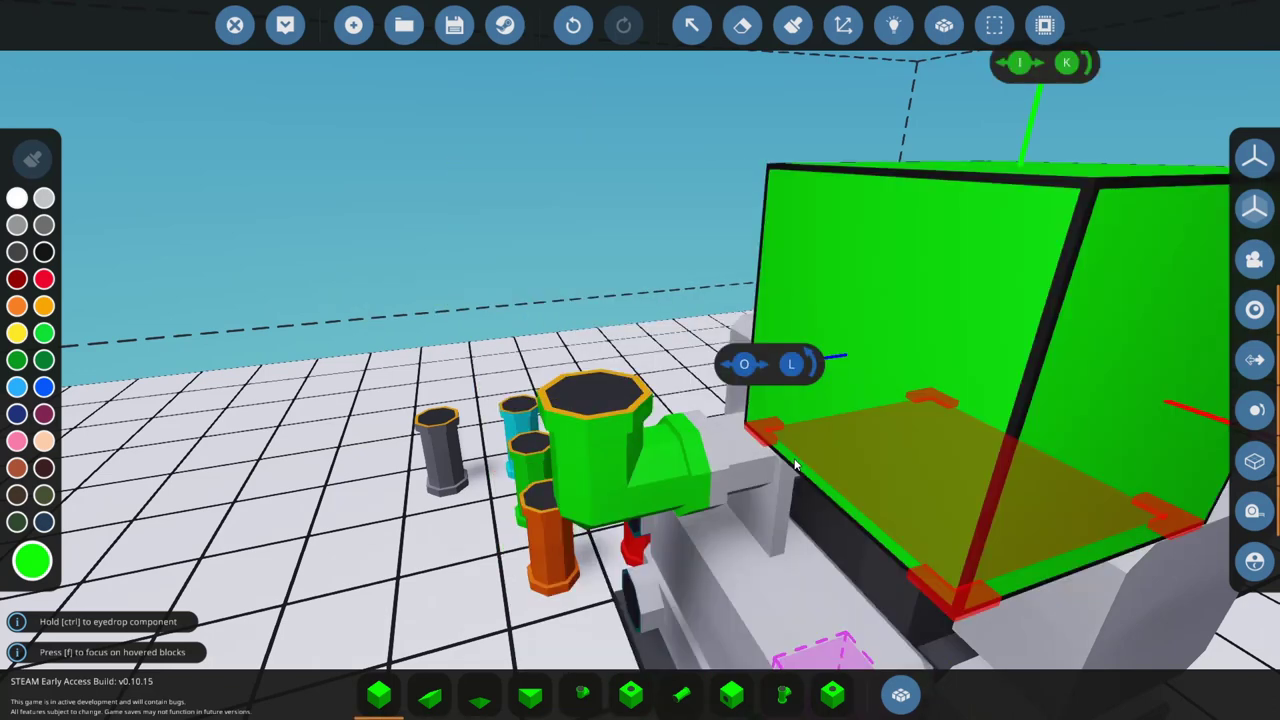
left_click(900, 694)
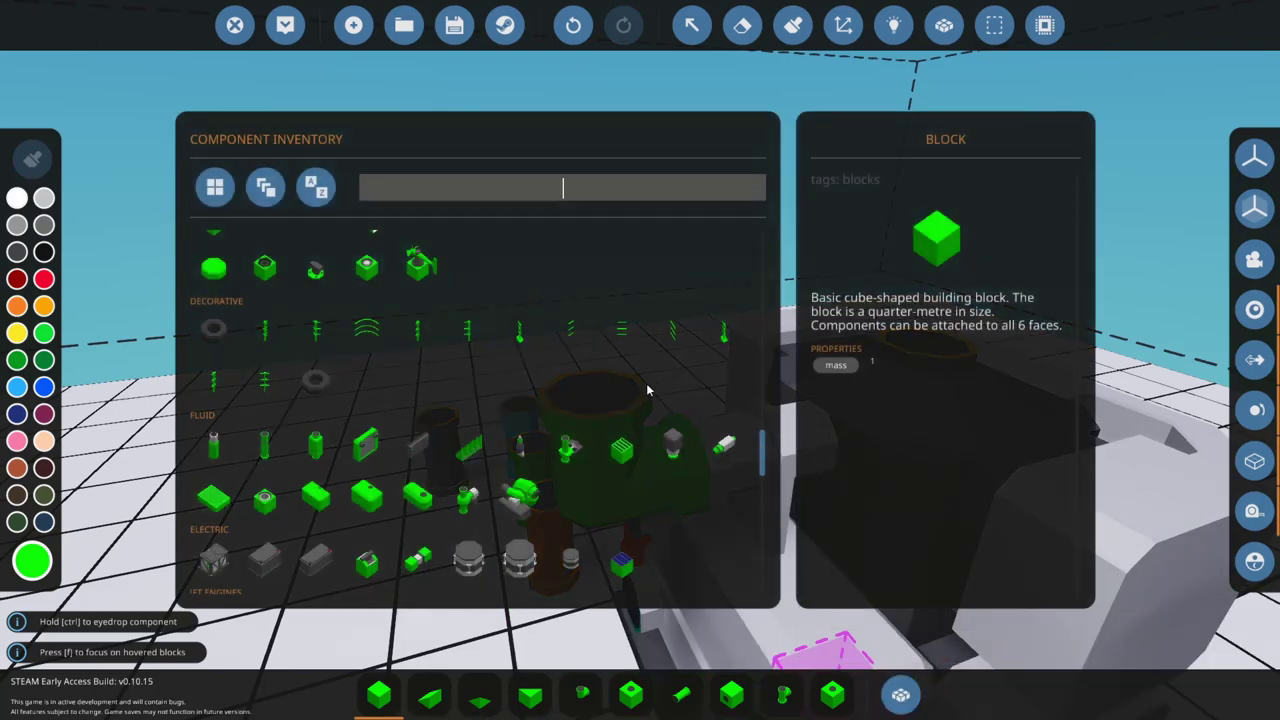
left_click(900, 694)
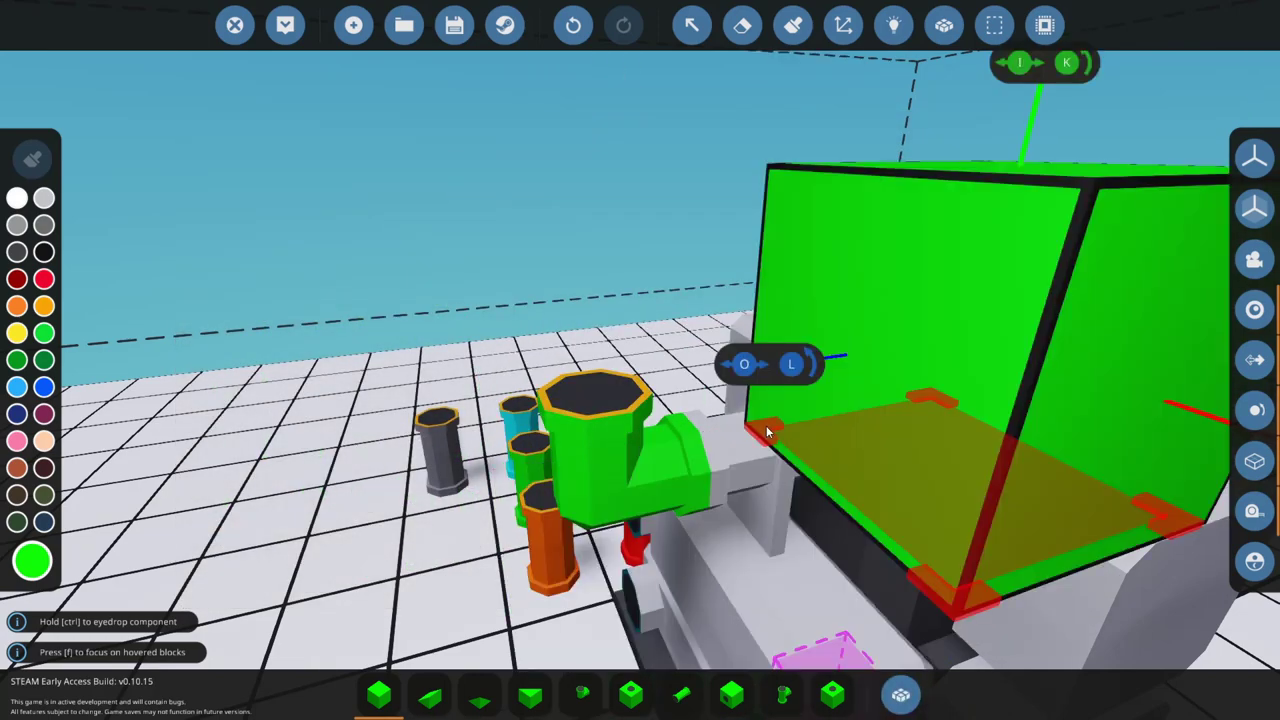
left_click(900, 694)
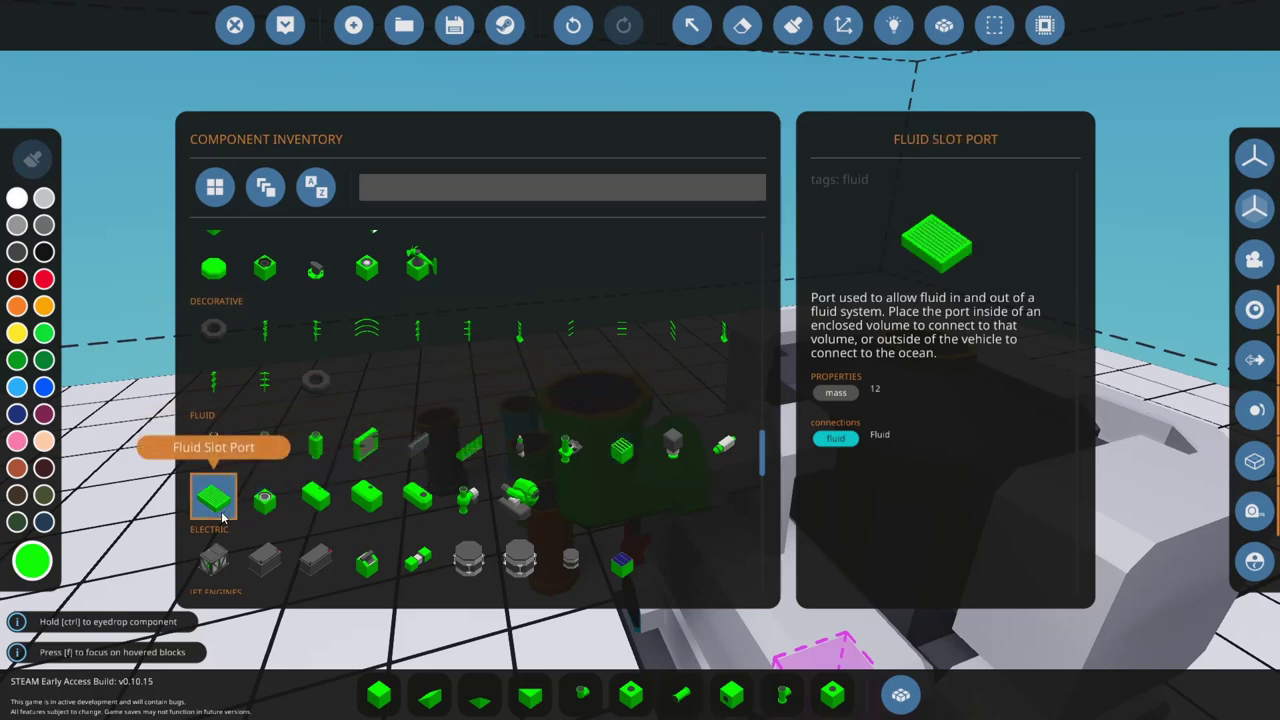
left_click(617, 450)
left_click(621, 400)
right_click_drag(675, 354, 757, 420)
key("s")
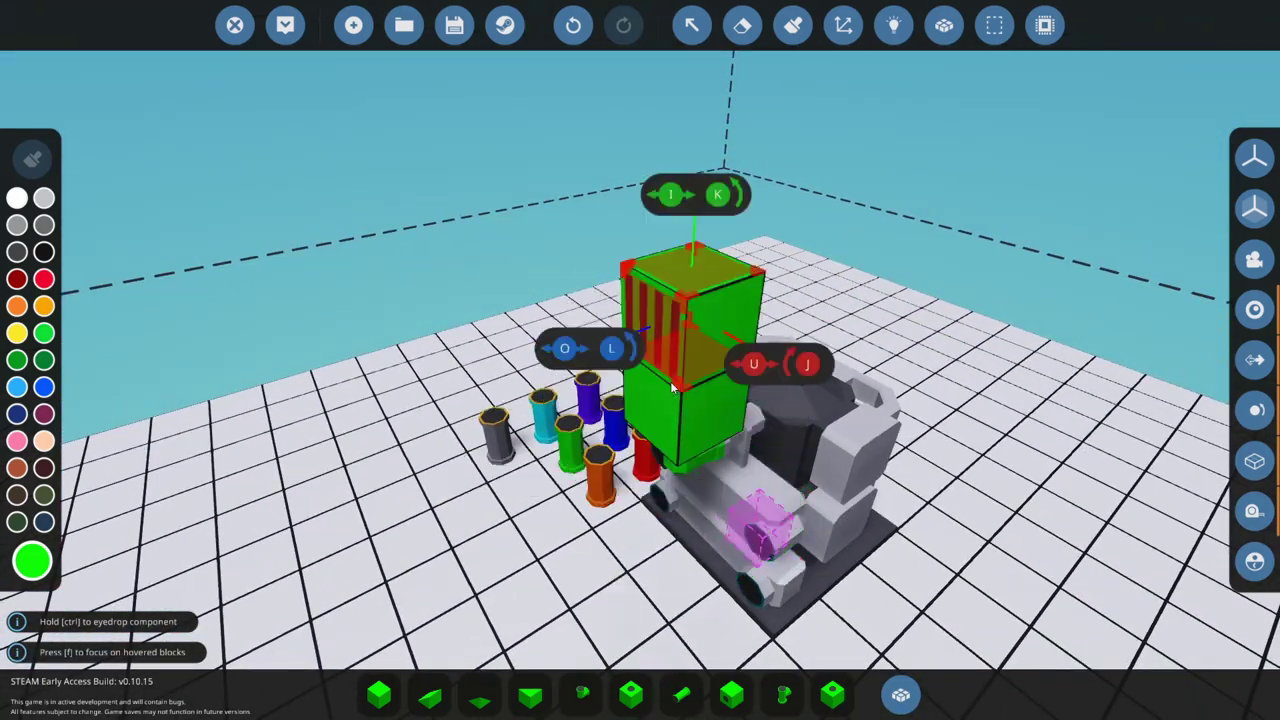
key("d")
key("w")
right_click_drag(748, 528, 647, 493)
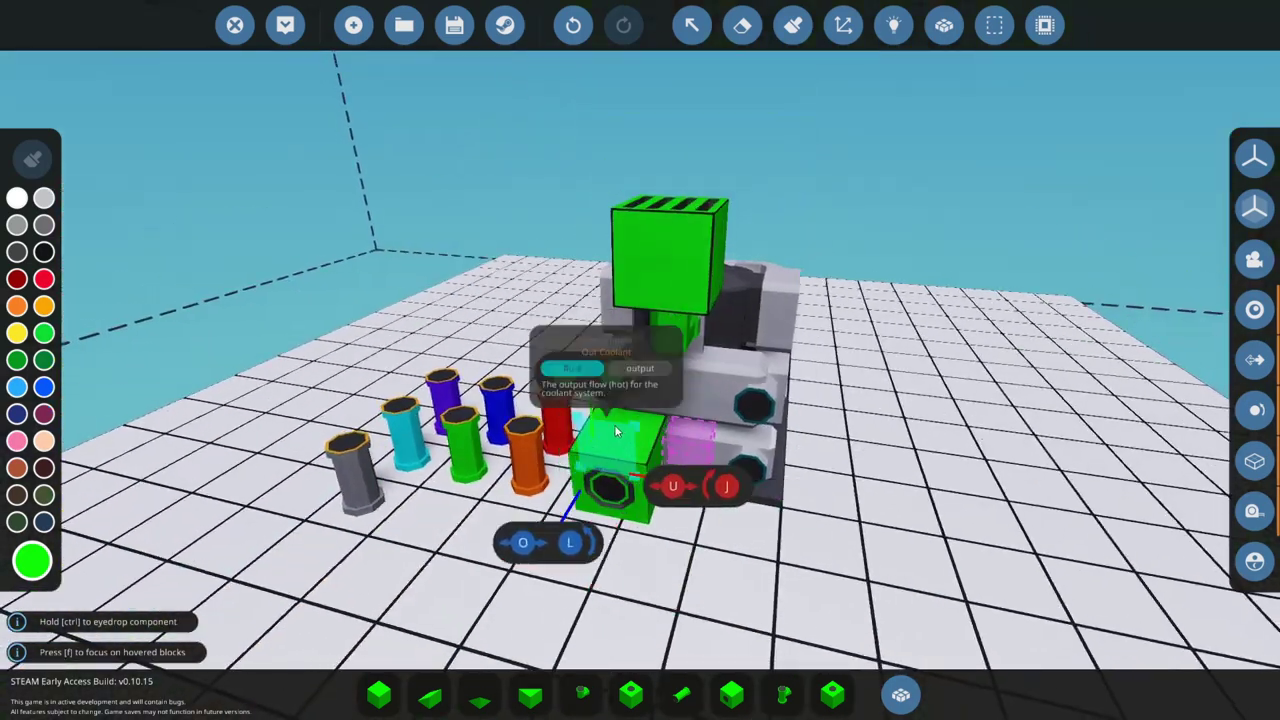
key("j")
key("j")
key("j")
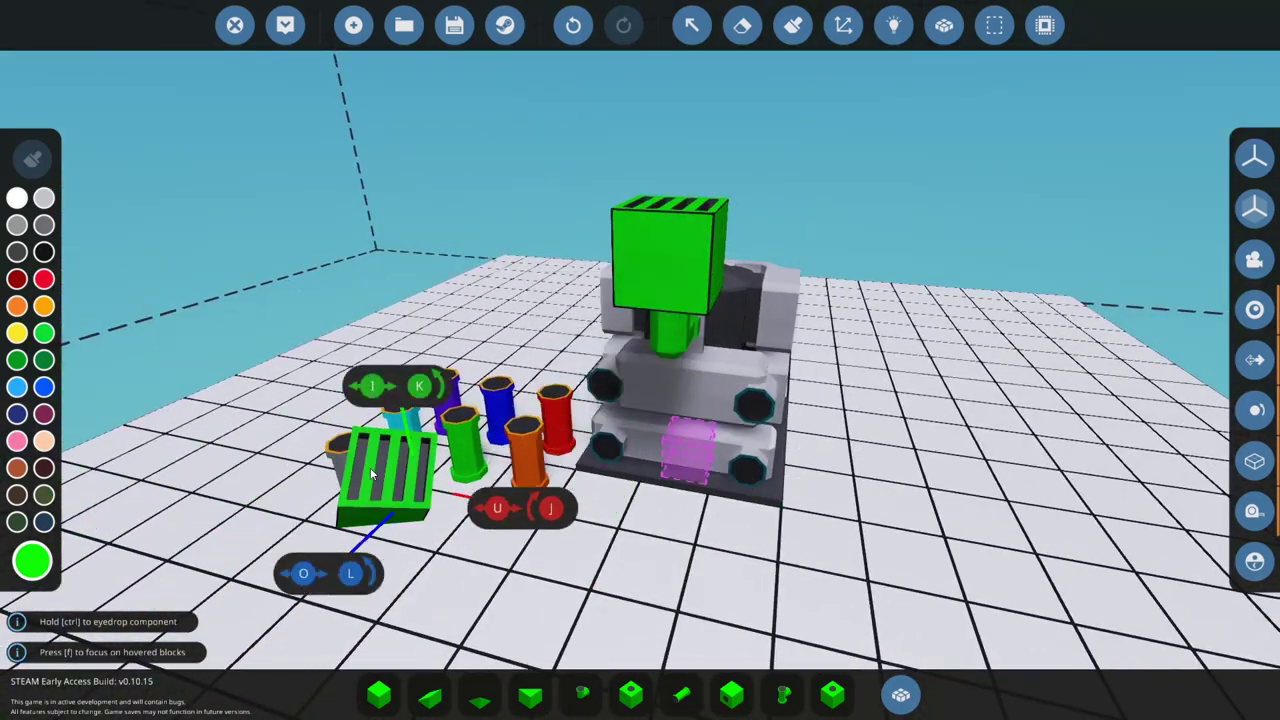
- Sample the gray pipe's color and attach a gray Pipe Angle to the small engine's exhaust port, facing sideways
left_click(362, 474, "ctrl")
left_click(581, 694)
key("w")
key("a")
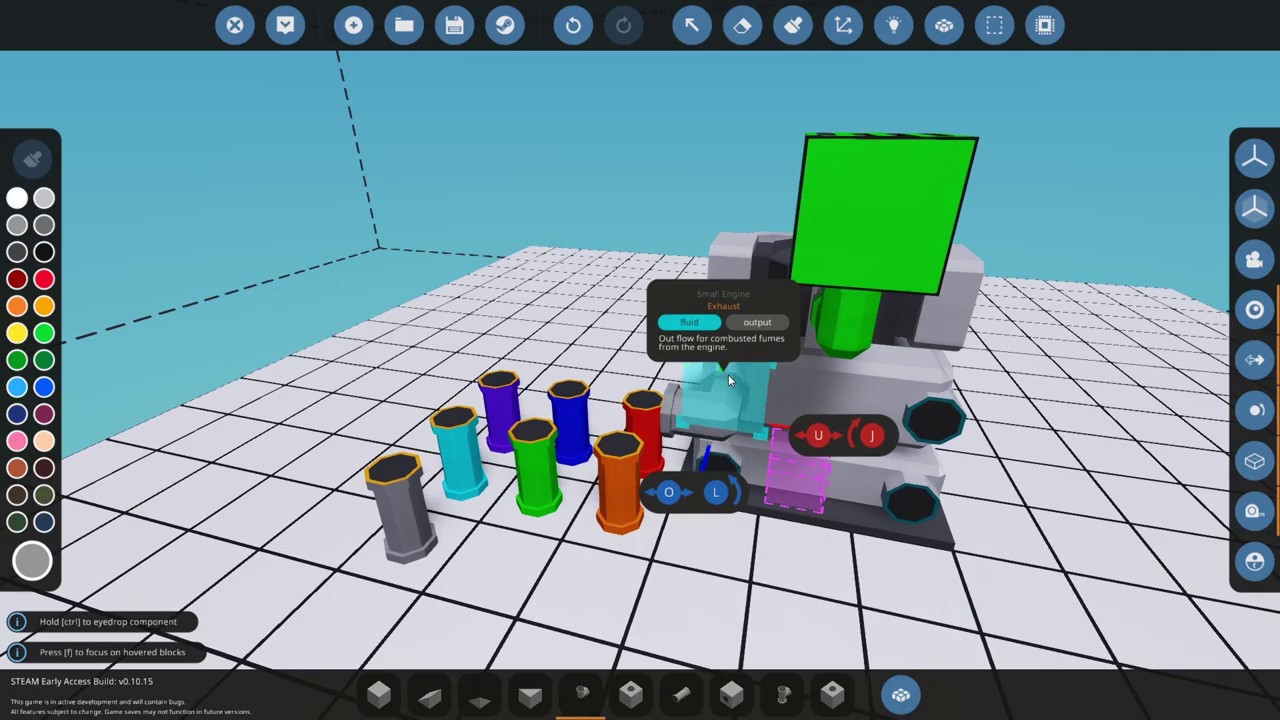
right_click_drag(728, 380, 832, 520)
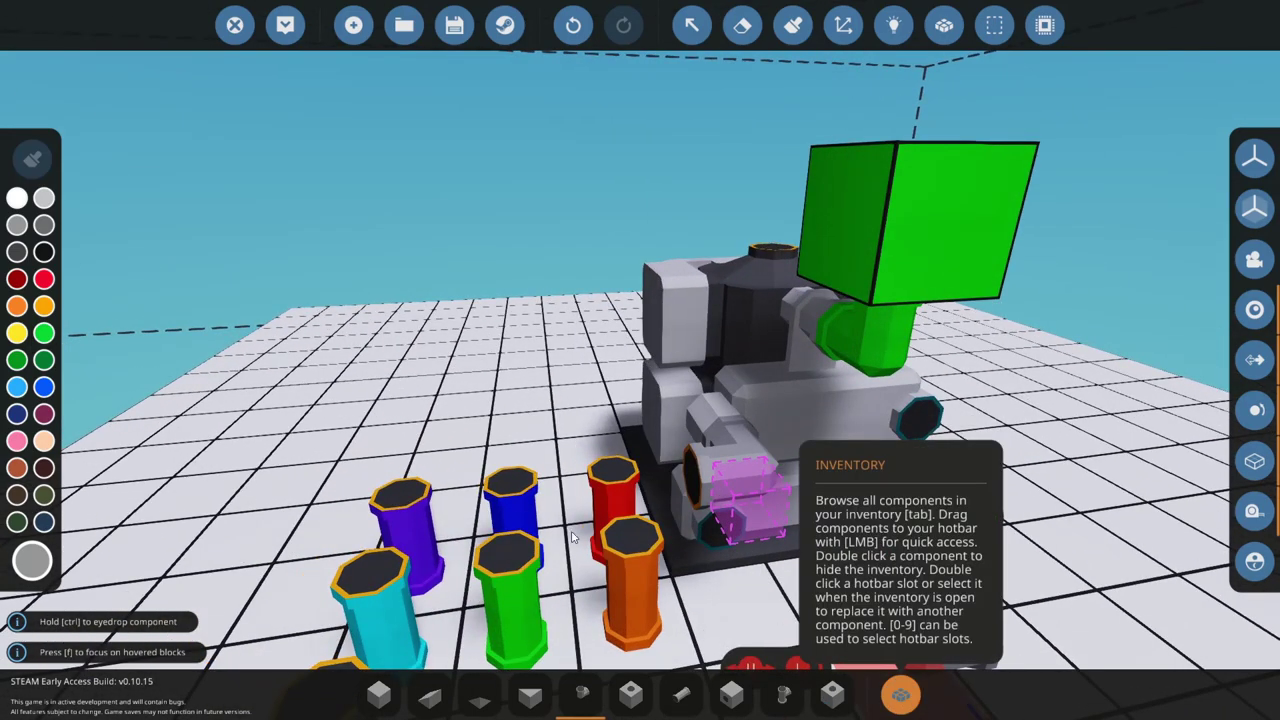
- Try the tall cylindrical exhaust component horizontally on the open end of the gray angled pipe
key("Tab")
left_click(225, 437)
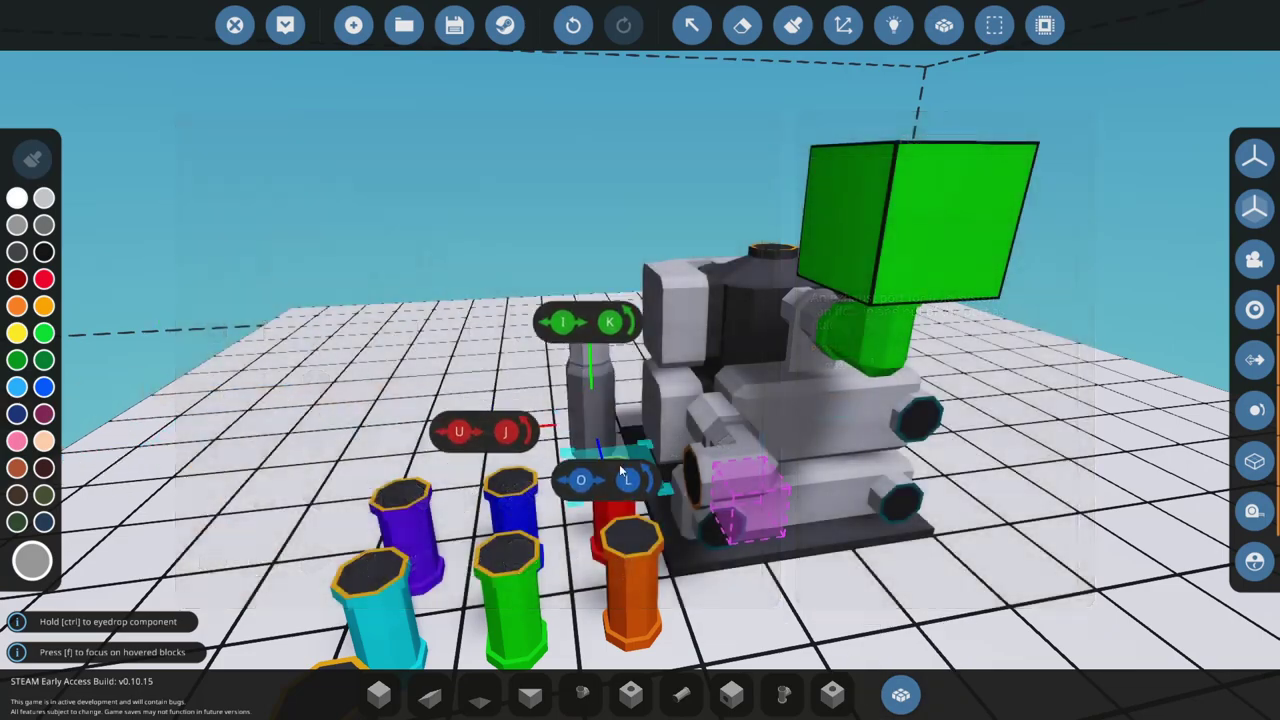
key("l")
left_click(697, 480)
right_click_drag(698, 515, 667, 498)
key("k")
key("a")
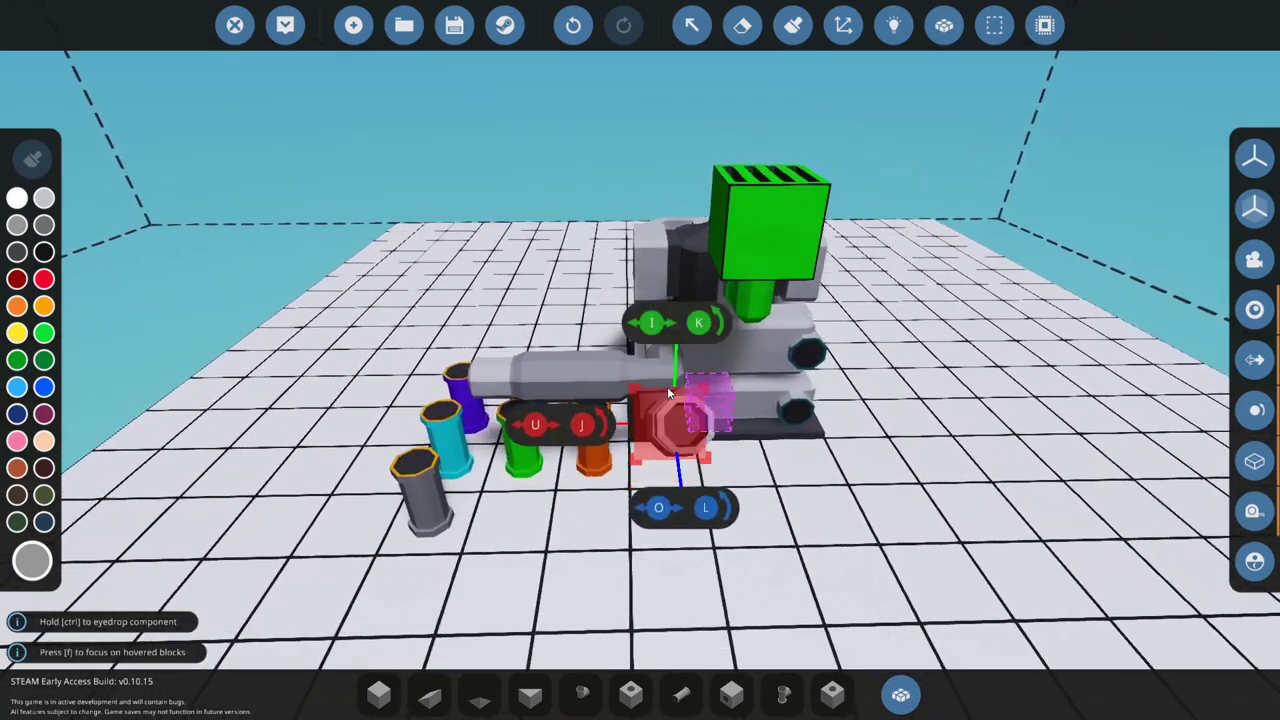
- Replace the sideways exhaust assembly with a gray Pipe Angle facing up on the exhaust port
key("x")
left_click(583, 386)
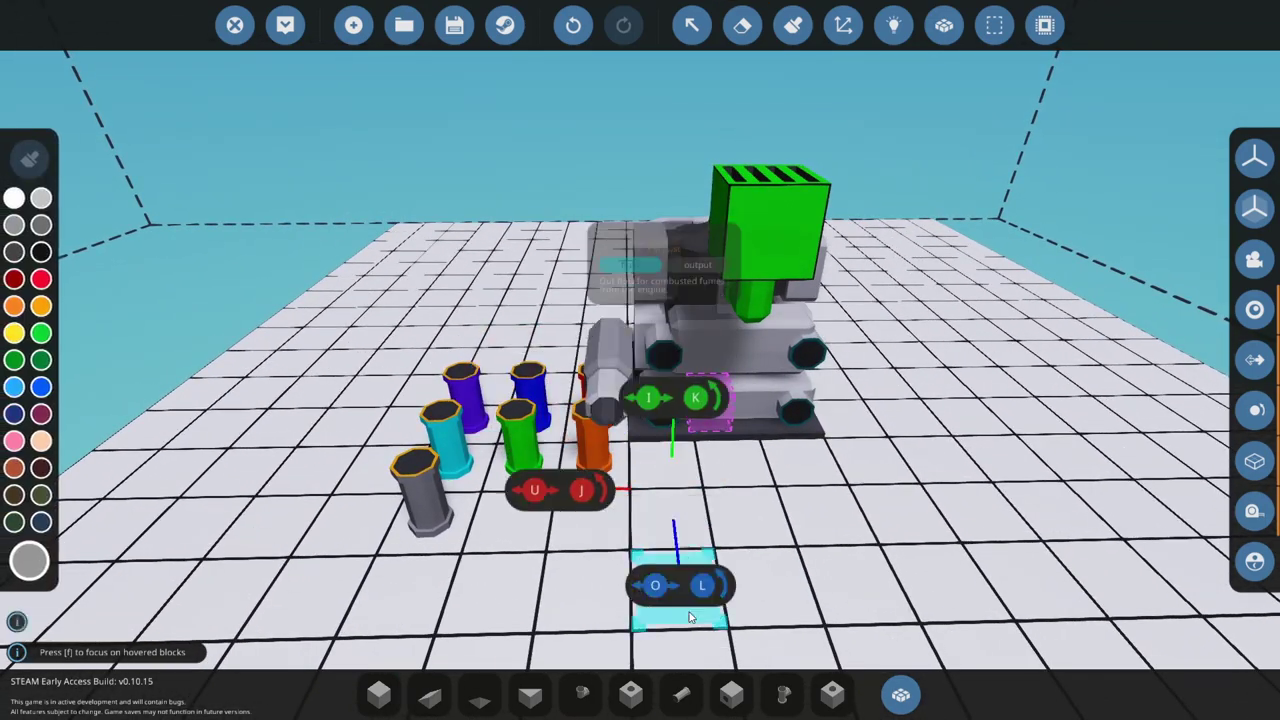
left_click(582, 693)
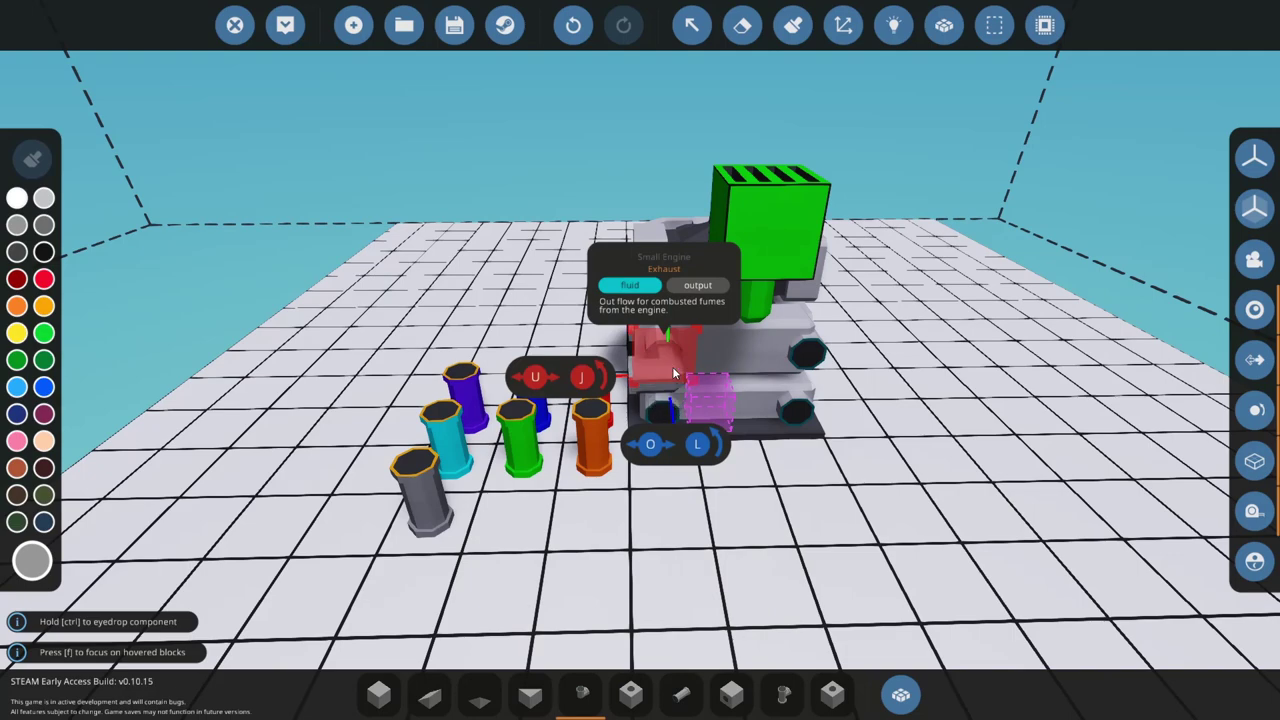
left_click(672, 366)
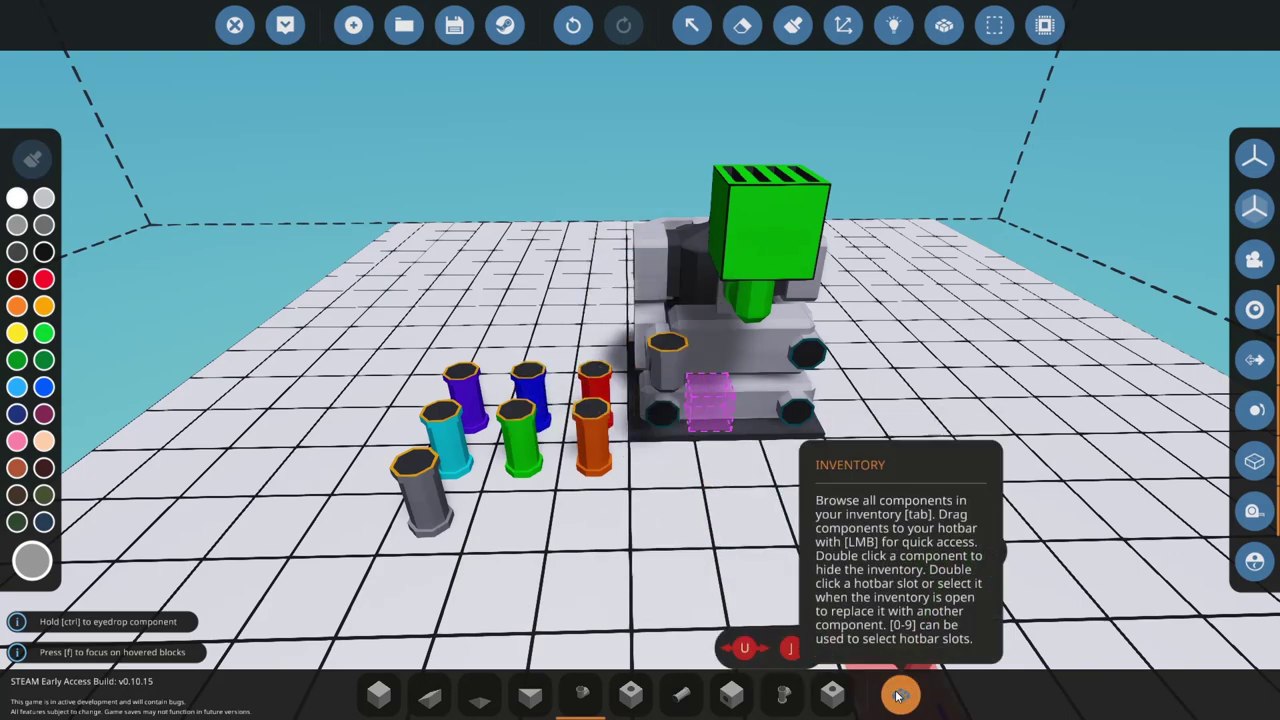
- Place the tall cylindrical exhaust component upright on top of the gray angled pipe
left_click(899, 695)
left_click(220, 458)
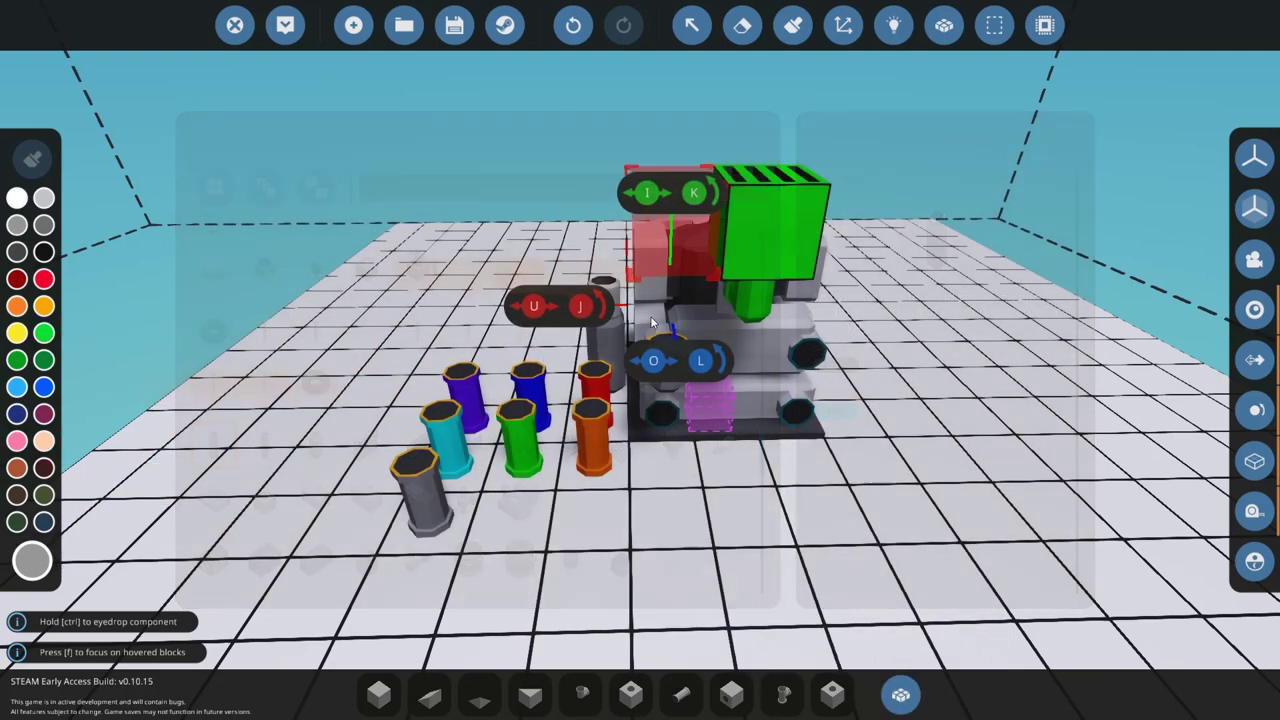
left_click(681, 356)
right_click_drag(684, 363, 880, 385)
right_click_drag(688, 399, 420, 405)
- Try a blue Pipe Straight on the small engine's coolant ports
left_click(683, 698)
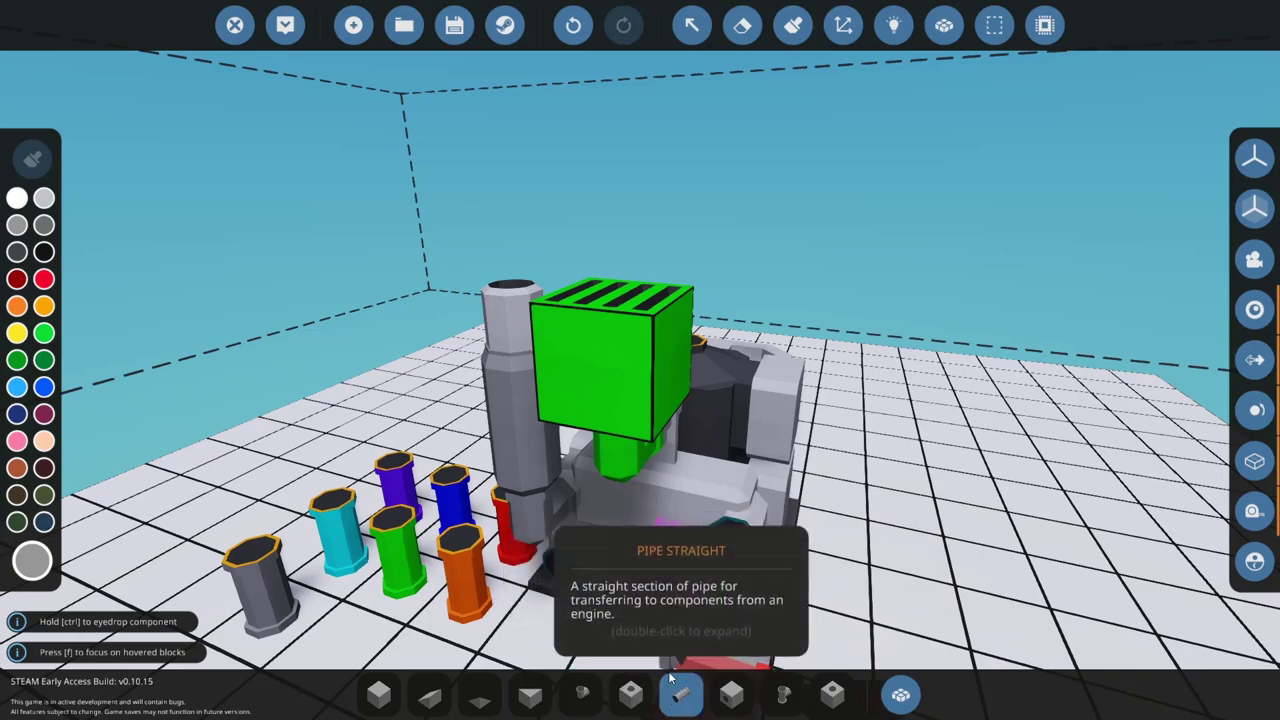
left_click(569, 699)
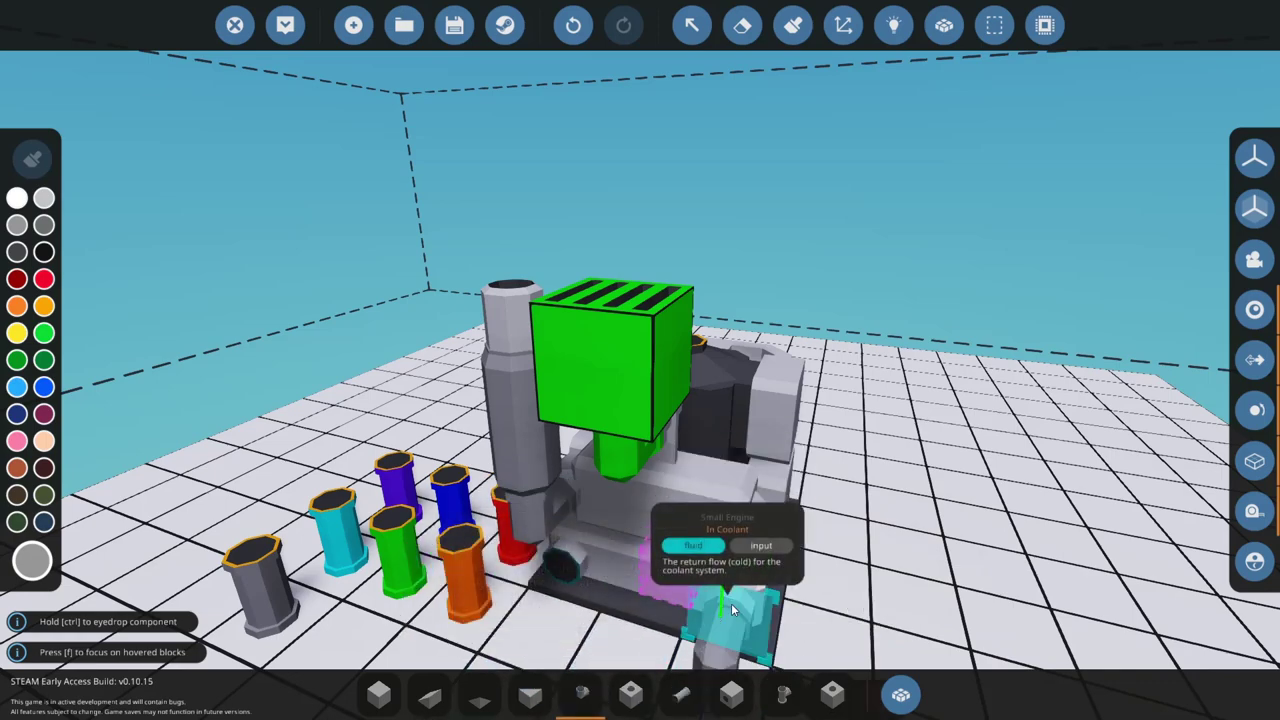
key("s")
key("a")
key("w")
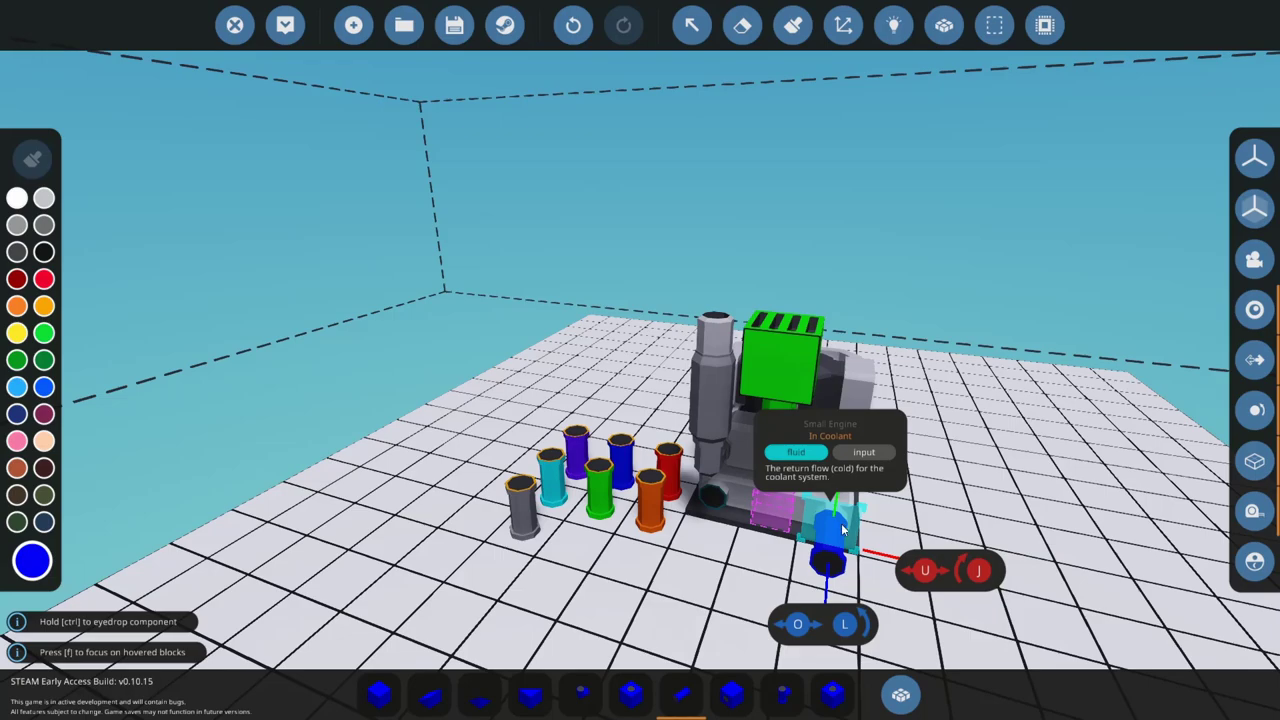
right_click_drag(830, 525, 800, 510)
key("w")
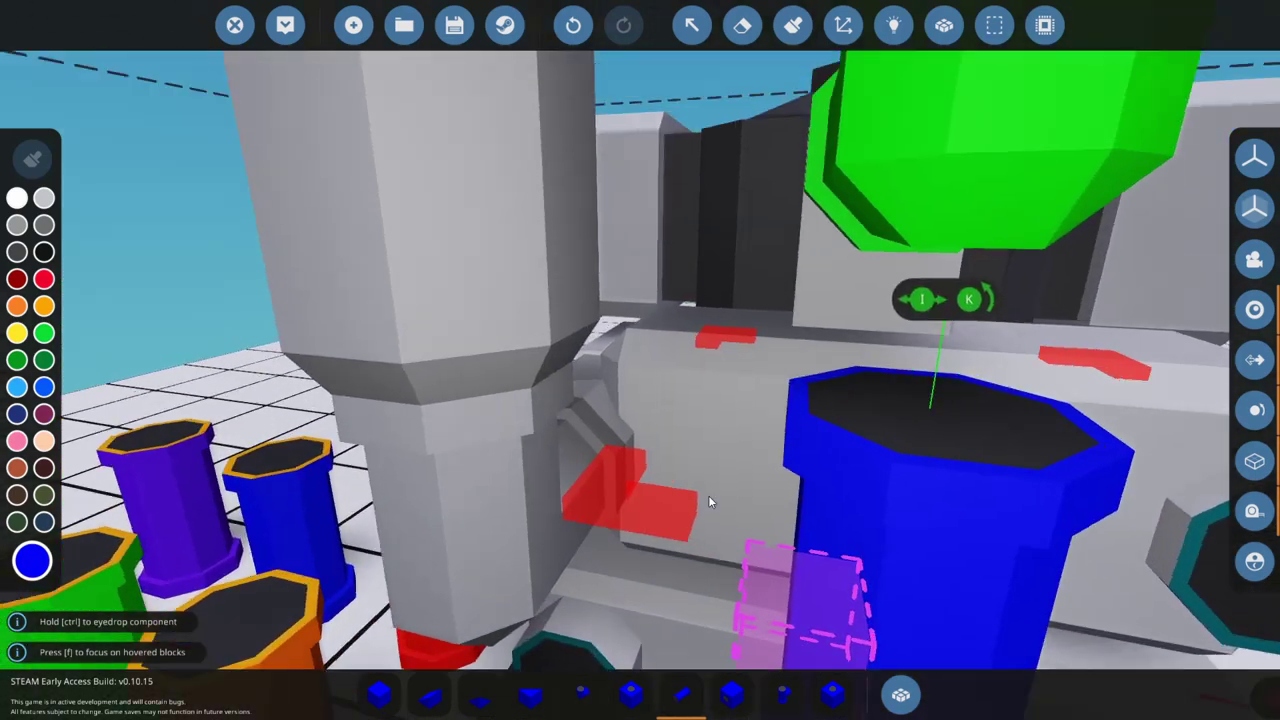
key("s")
key("w")
key("a")
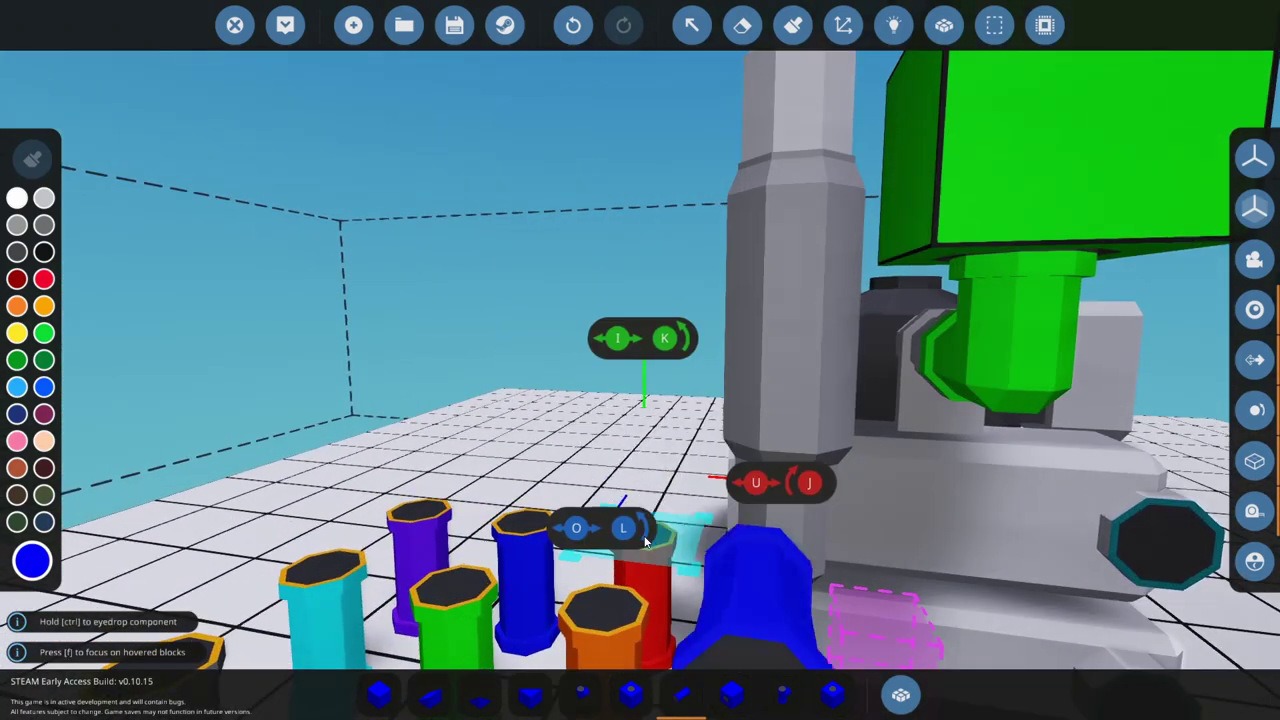
- Sample the red pipe's color and attach a red Pipe Straight to the small engine's Out Coolant port
left_click(641, 548, "ctrl")
key("s")
key("d")
key("l")
key("k")
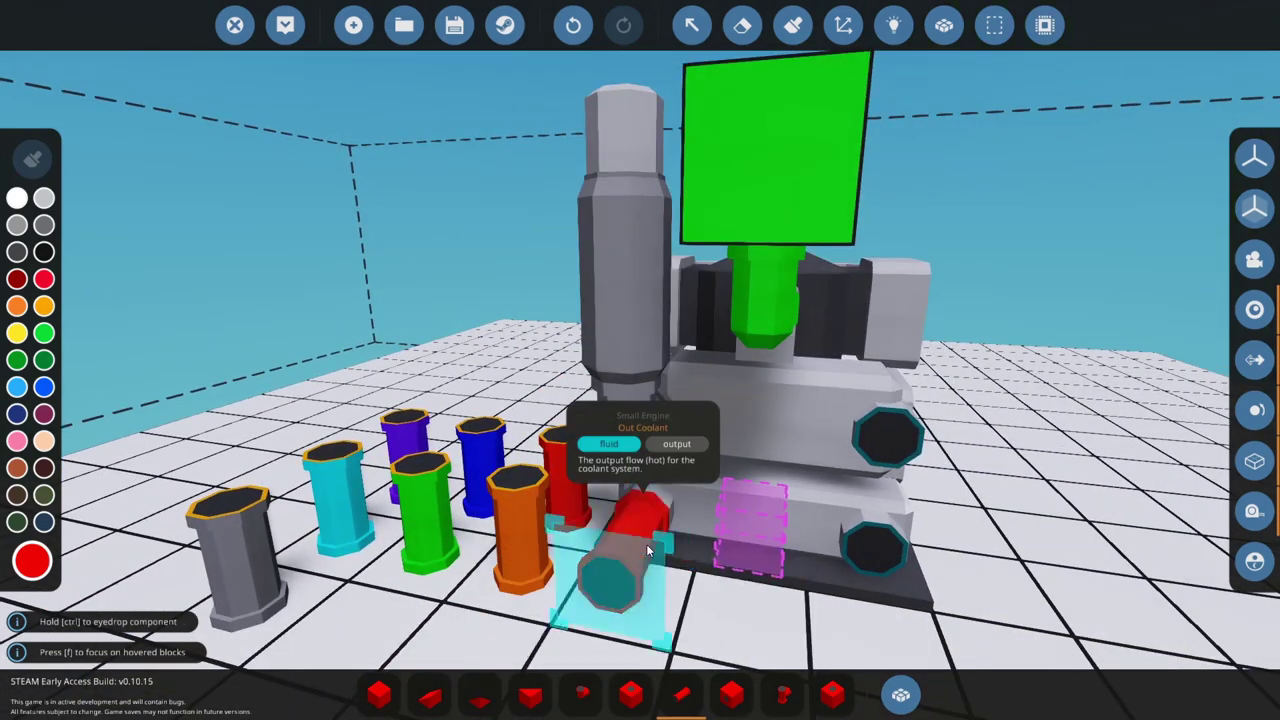
right_click_drag(647, 551, 664, 474)
key("d")
key("k")
left_click(718, 440)
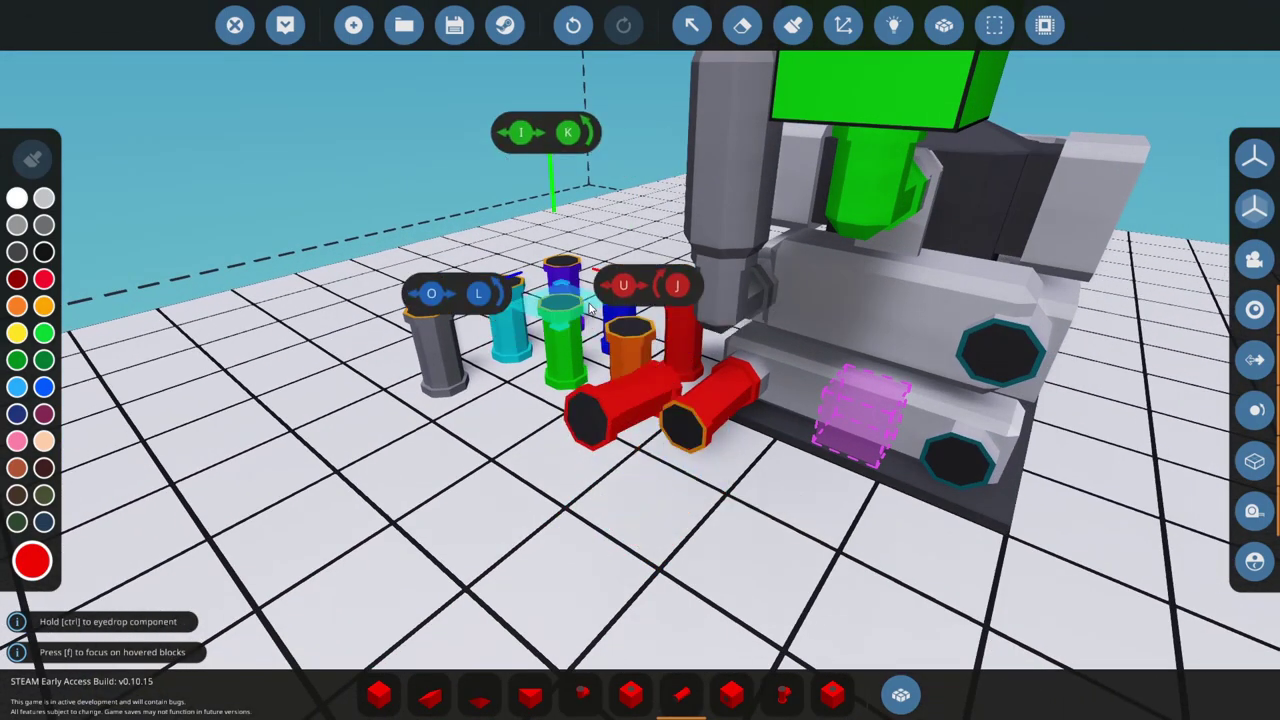
- Sample the blue pipe's color and attach a blue Pipe Straight to the small engine's In Coolant port
left_click(618, 300, "ctrl")
key("u")
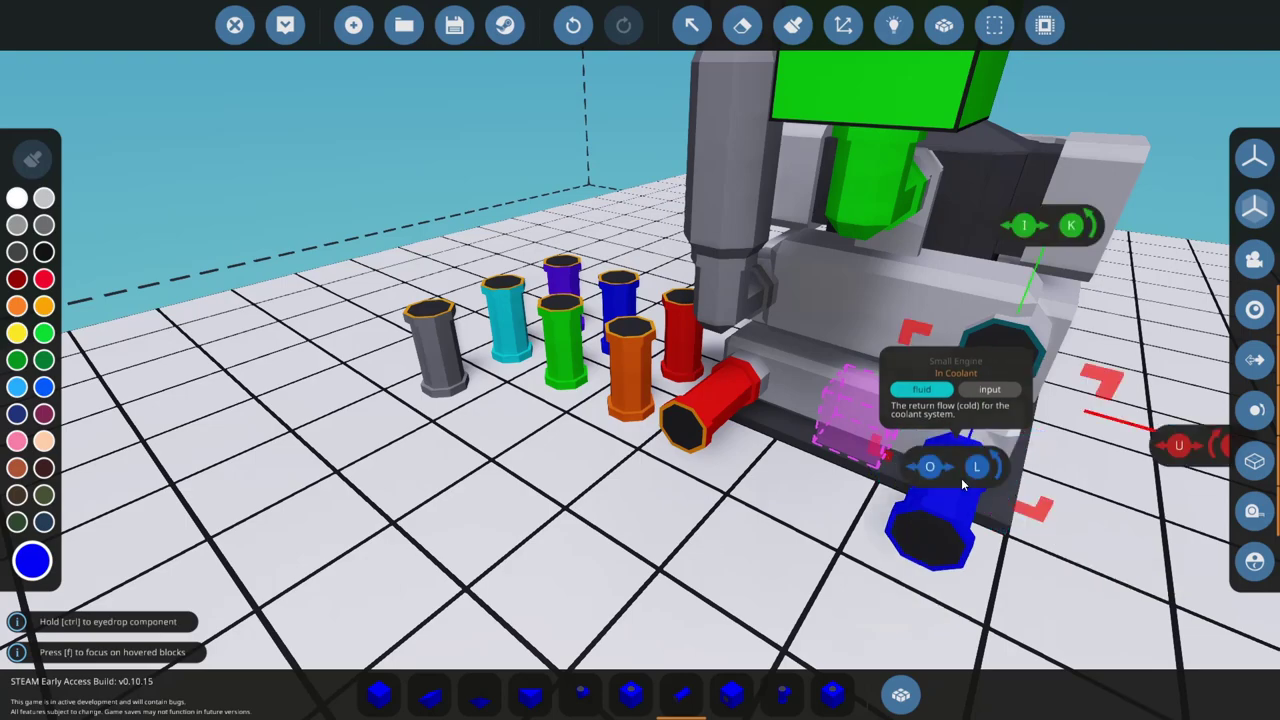
left_click(961, 478)
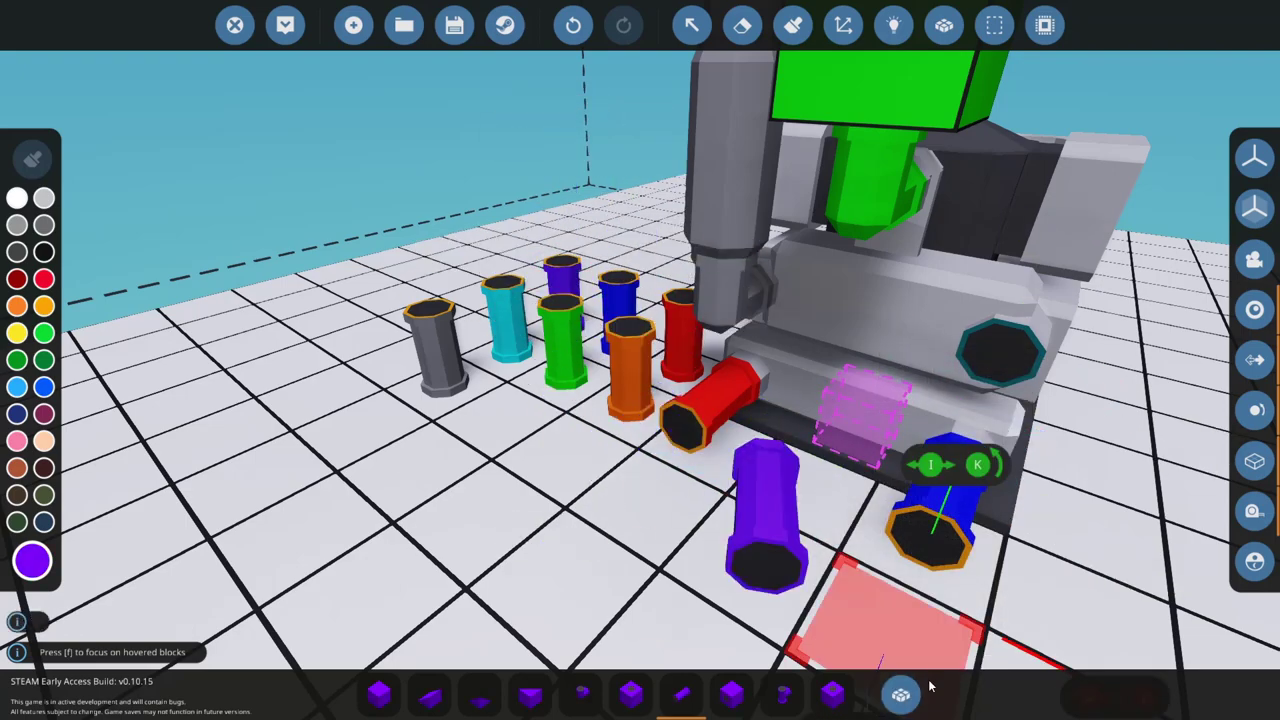
- Place a purple Fluid Heat Radiator, rotated so its ports meet the red and blue coolant pipes
left_click(897, 692)
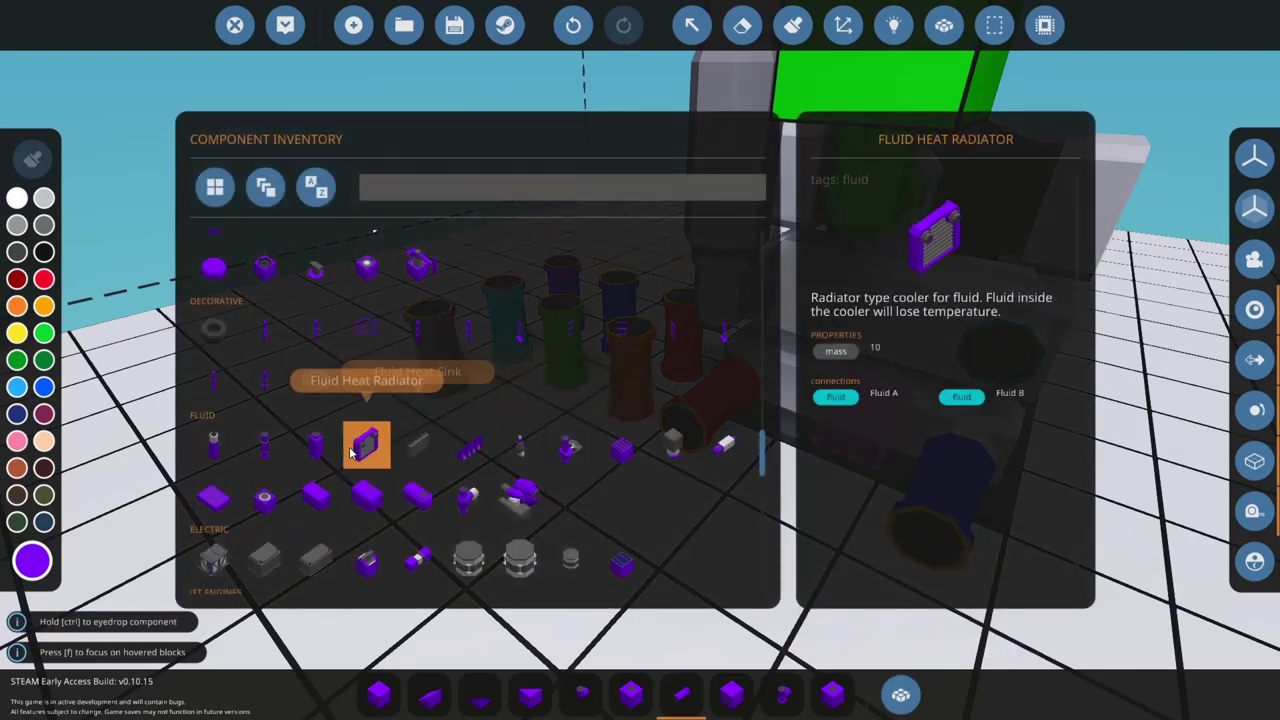
left_click(350, 448)
key("s")
key("j")
key("j")
key("j")
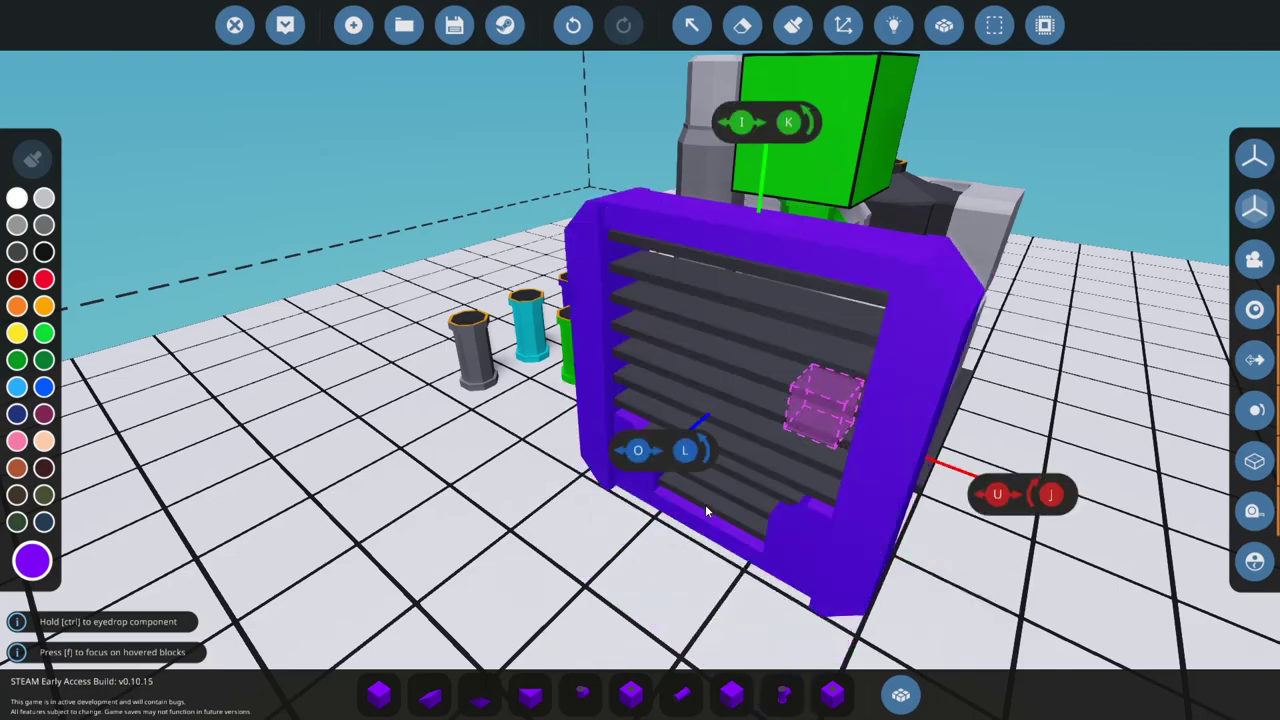
left_click(706, 506)
key("d")
right_click_drag(706, 506, 581, 407)
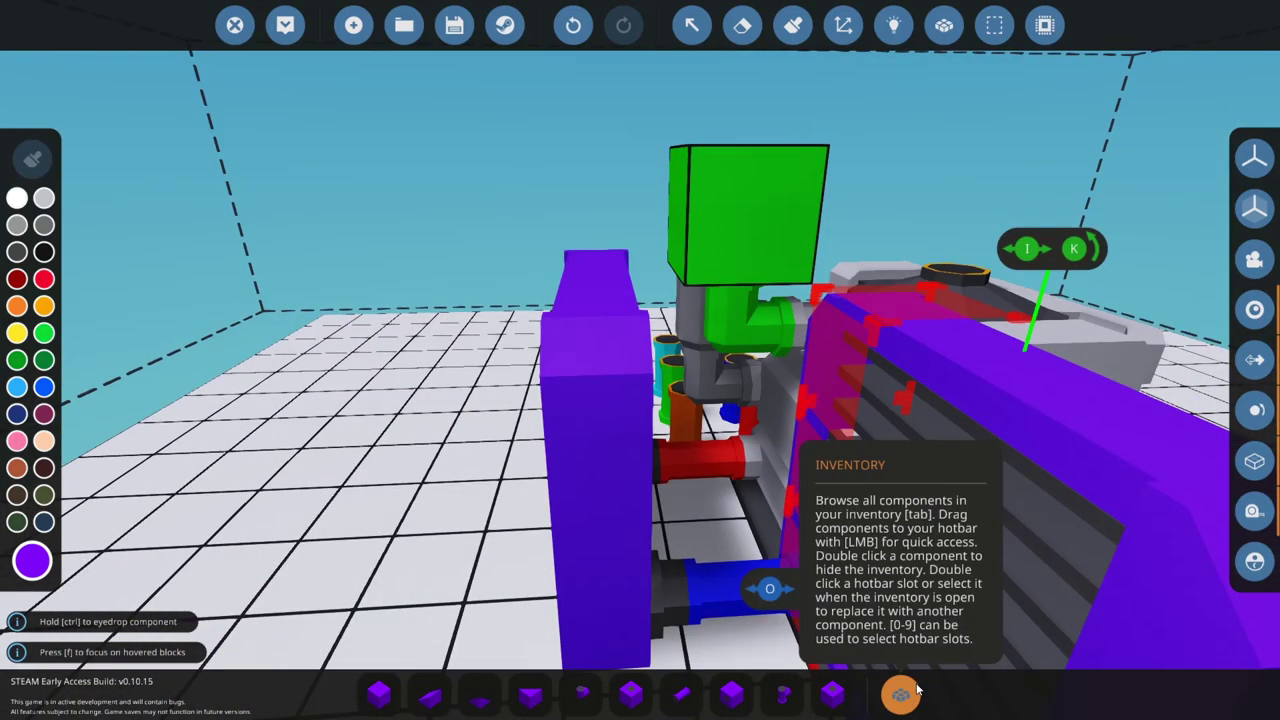
- Try a Fluid Heat Sink beside the radiator as an alternative cooler
left_click(900, 693)
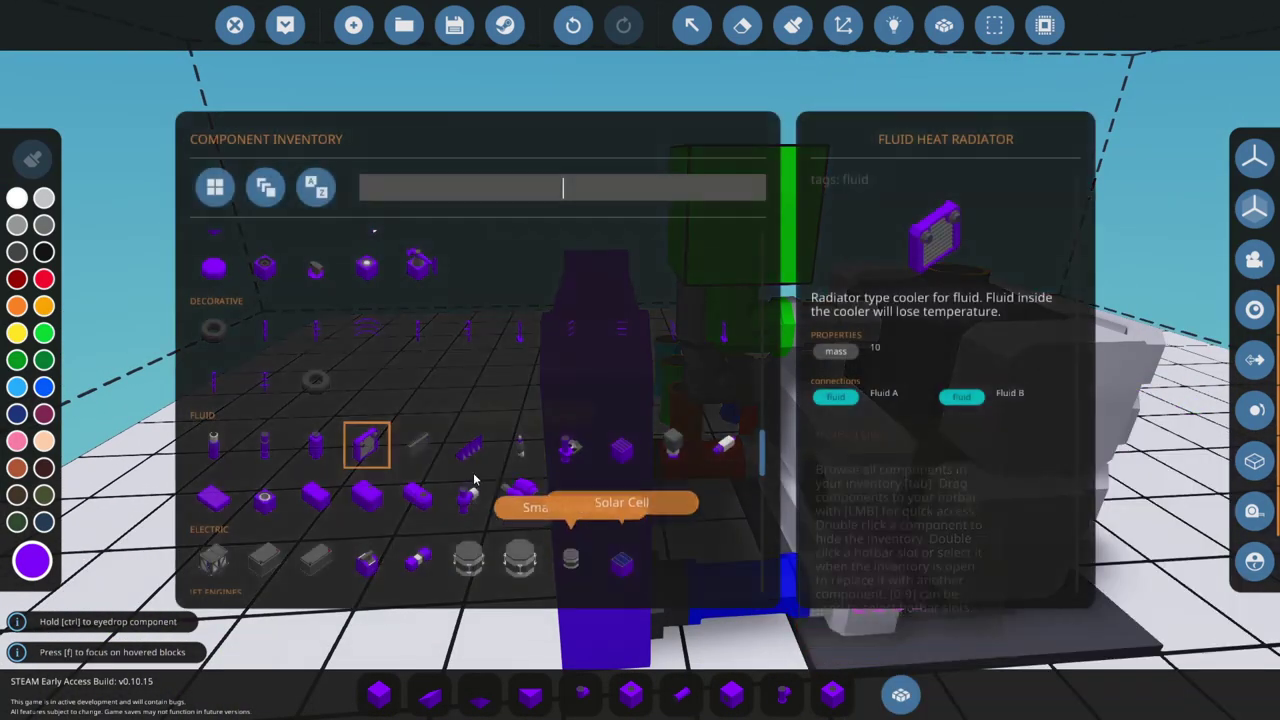
left_click(410, 458)
key("j")
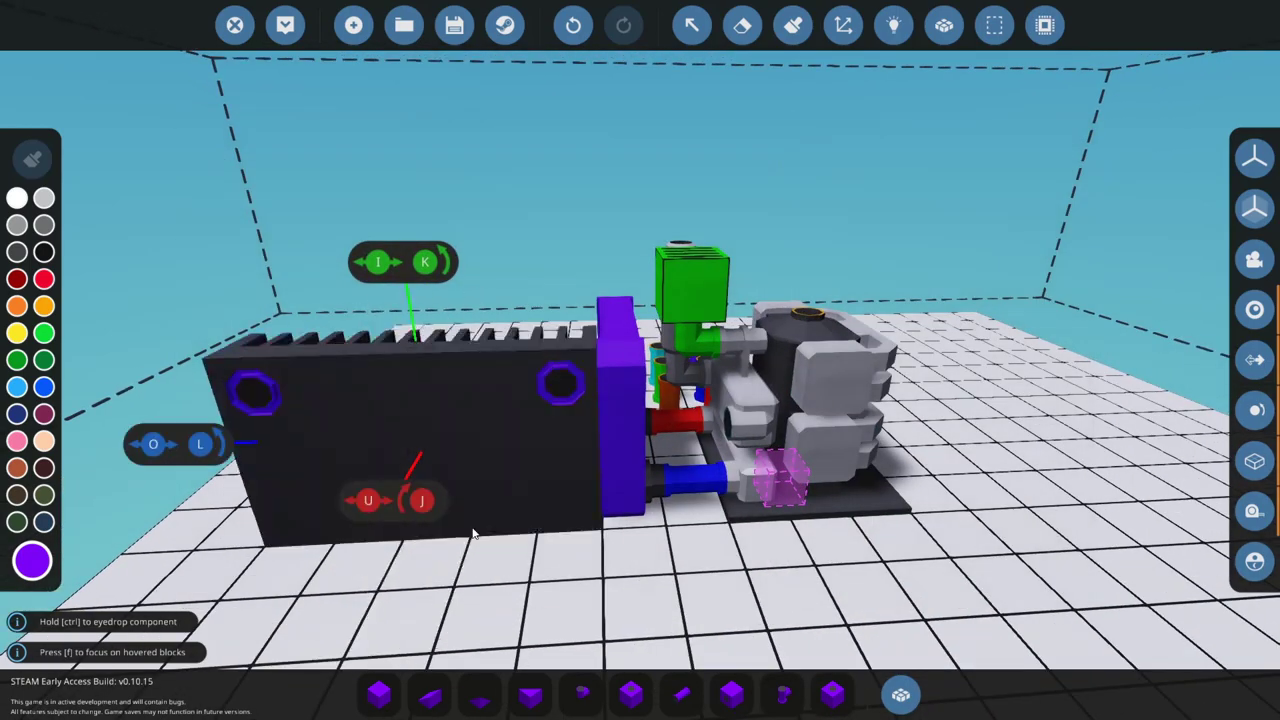
right_click_drag(560, 410, 753, 419)
key("j")
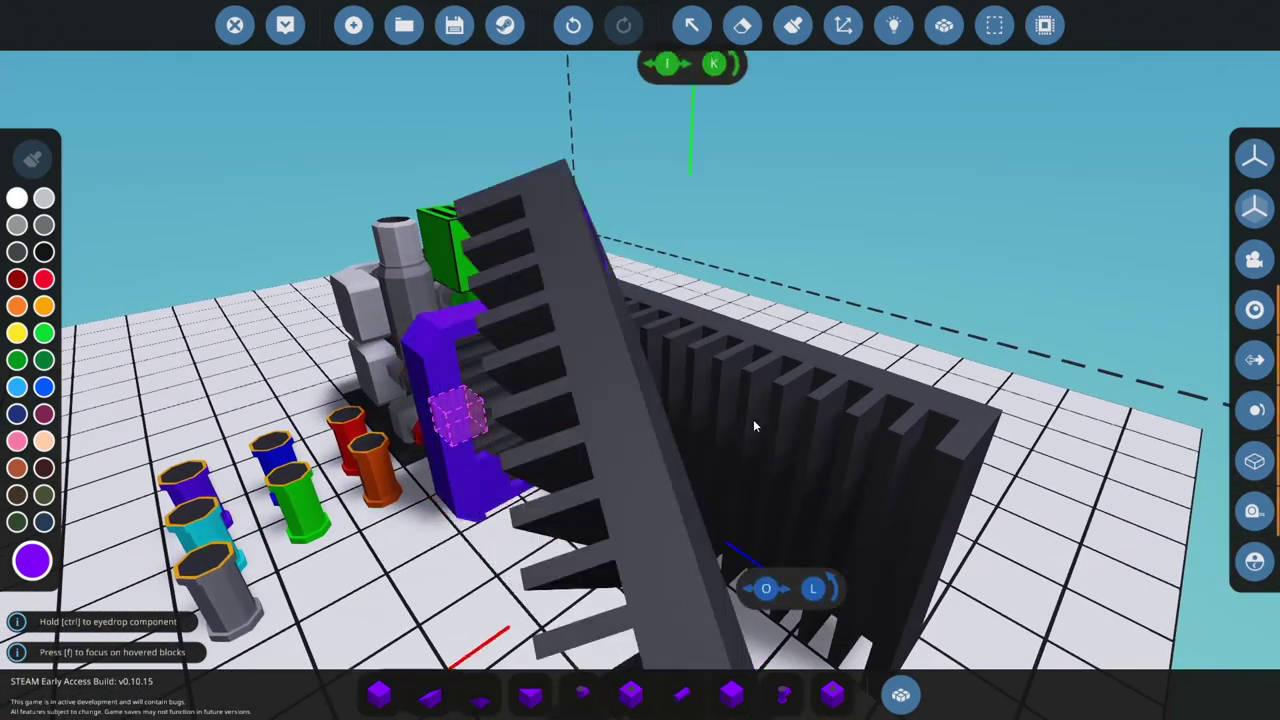
key("x")
left_click(753, 421)
key("x")
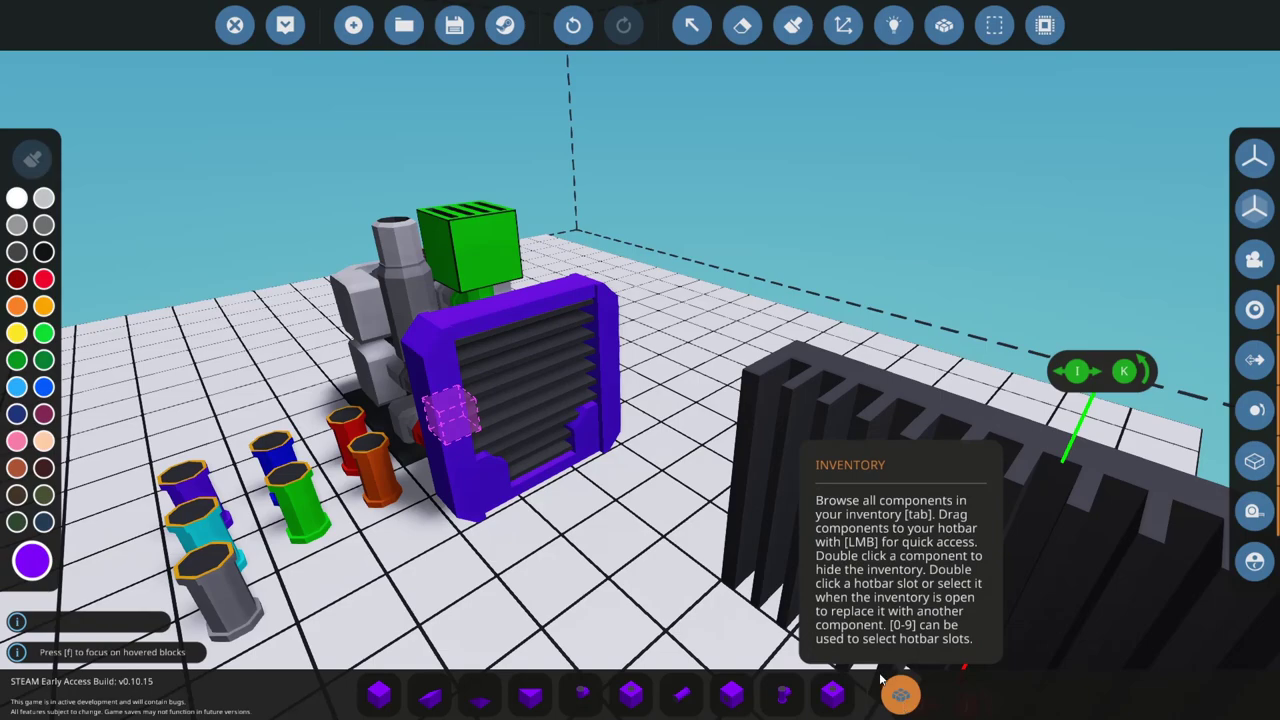
left_click(899, 694)
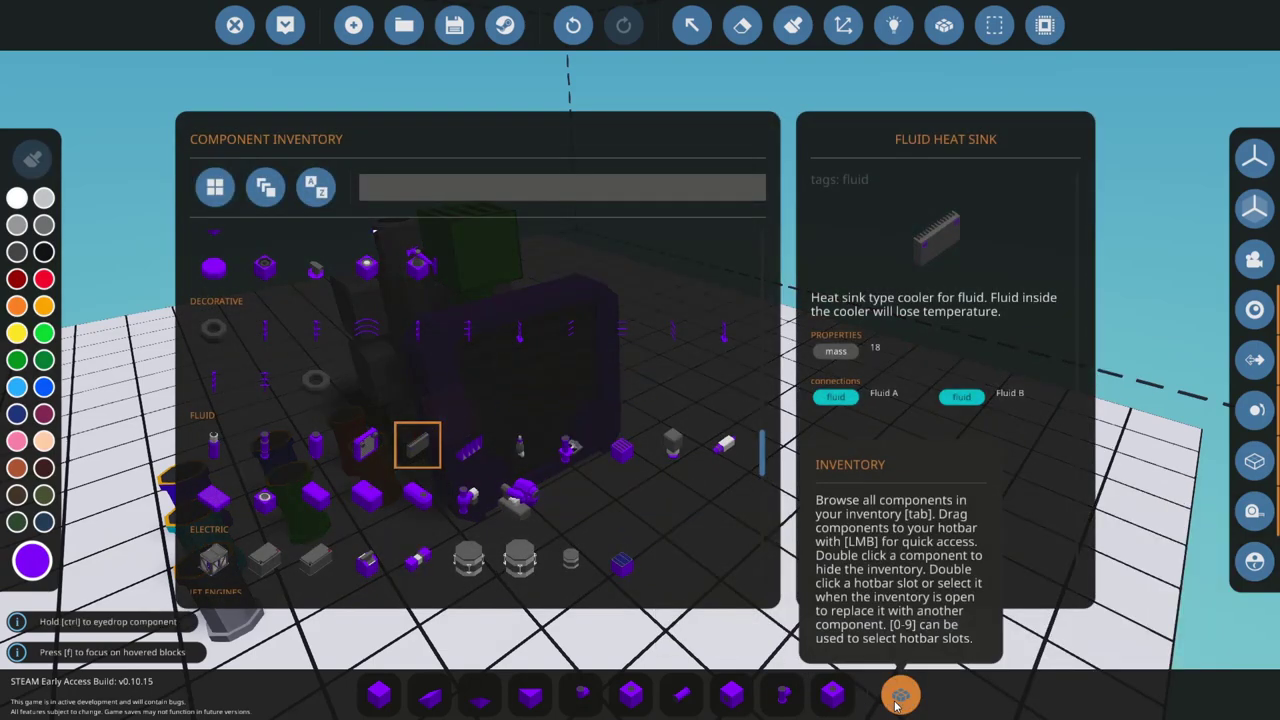
key("Tab")
right_click_drag(780, 605, 689, 561)
key("l")
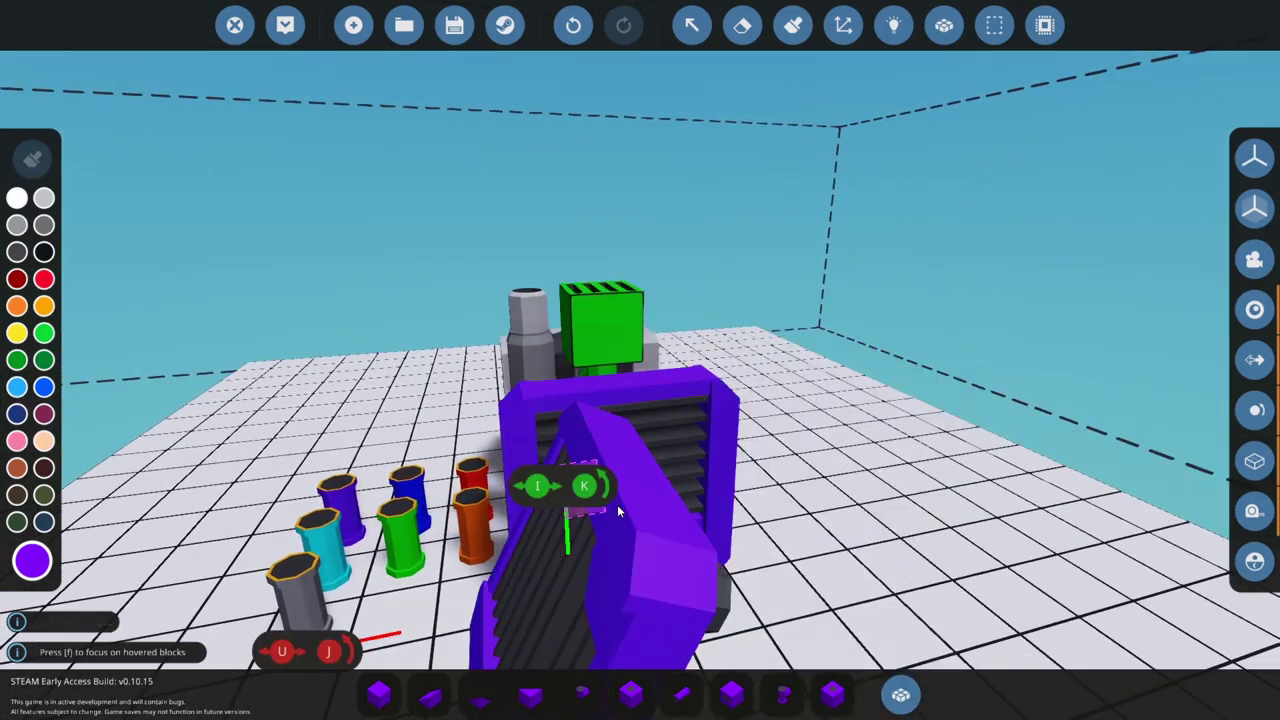
right_click_drag(687, 475, 520, 410)
key("1")
right_click_drag(900, 486, 616, 503)
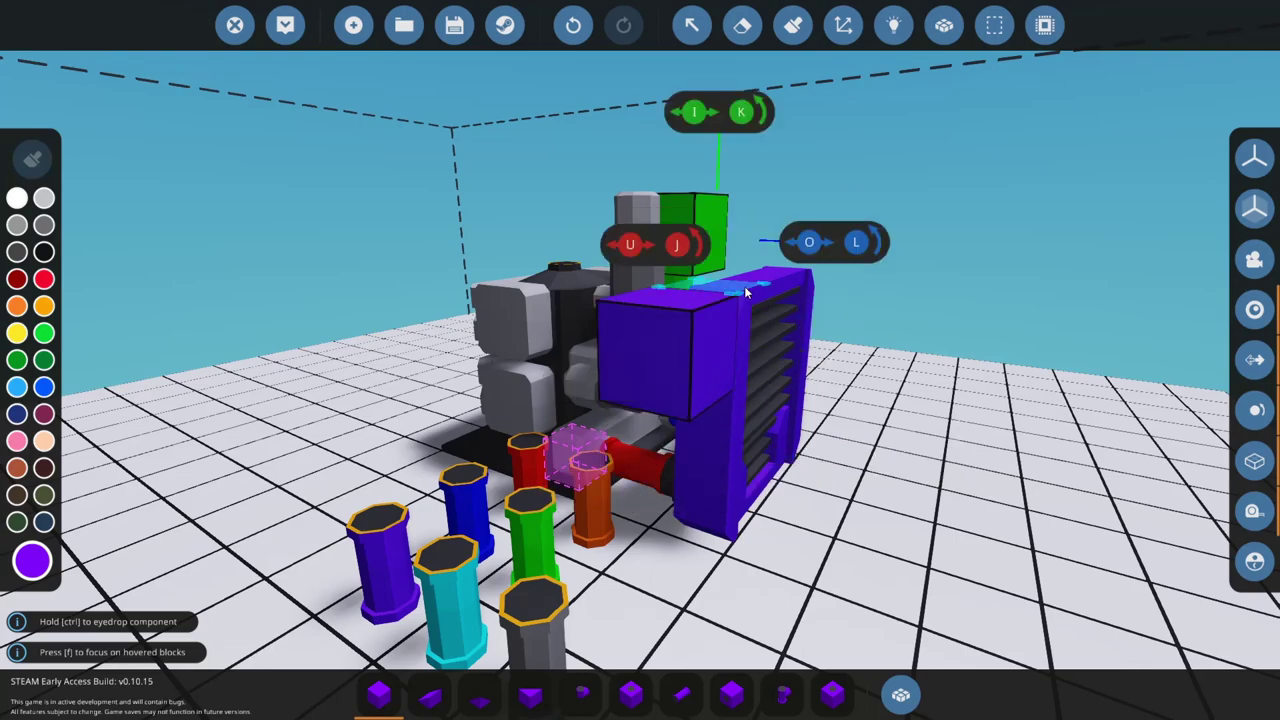
mouse_move(722, 462)
right_mouse_down()
mouse_move(724, 440)
mouse_move(718, 462)
right_mouse_up()
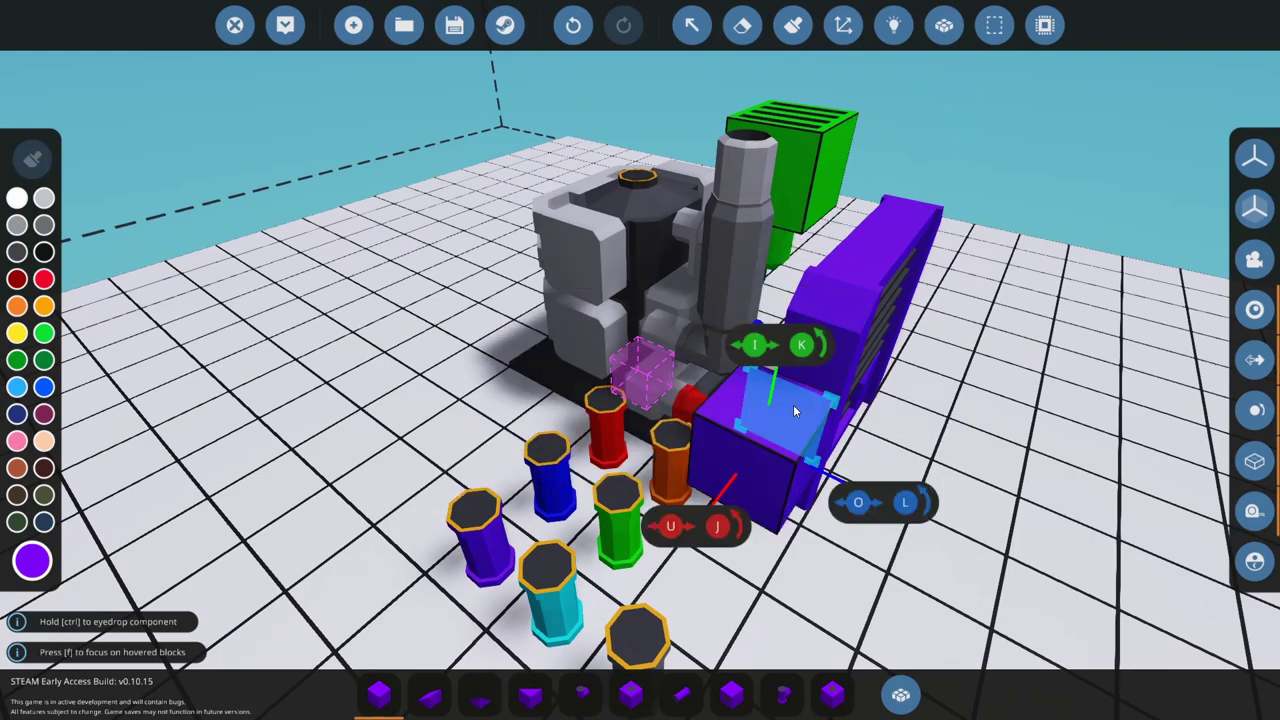
- Sample the cyan pipe's color and attach a cyan Pipe Angle to the small engine's Fuel port
right_click_drag(793, 406, 680, 450)
left_click(515, 605, "ctrl")
right_click_drag(515, 605, 508, 495)
scroll(508, 495, "up", 1)
scroll(500, 491, "up", 1)
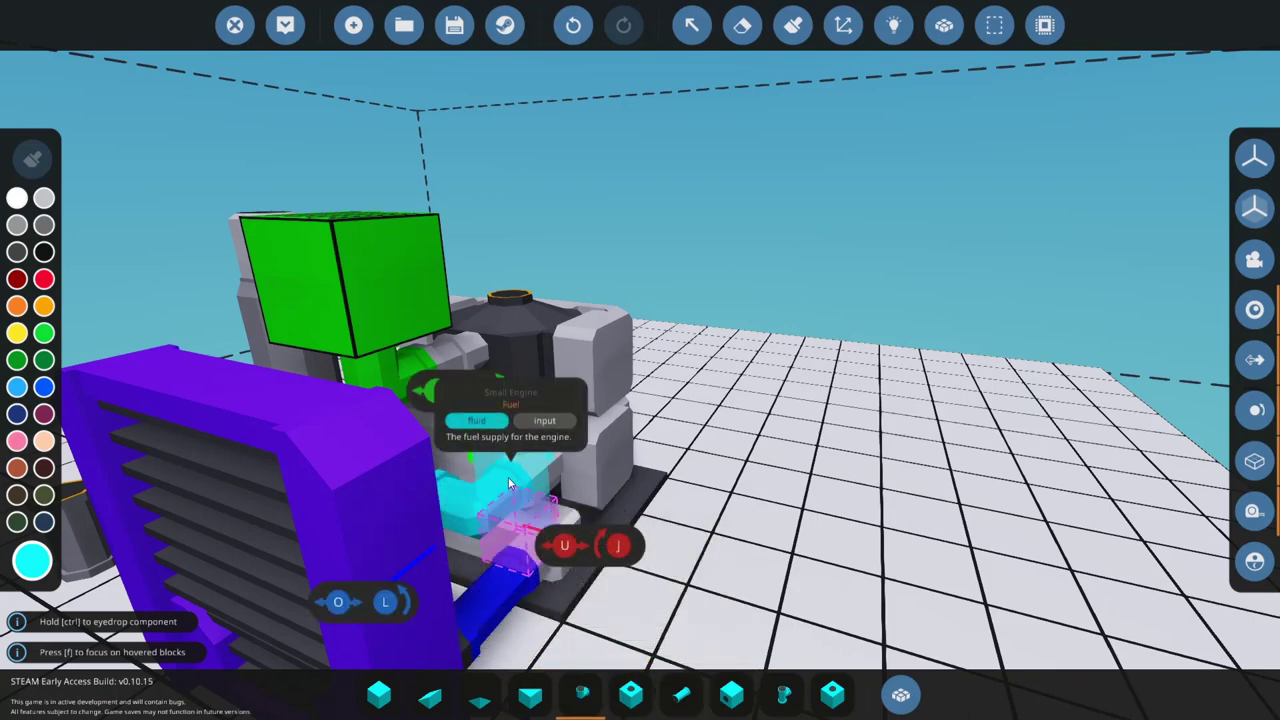
left_click(510, 484)
- Try a cyan Pipe Straight as an extension of the angled fuel pipe
left_click(682, 695)
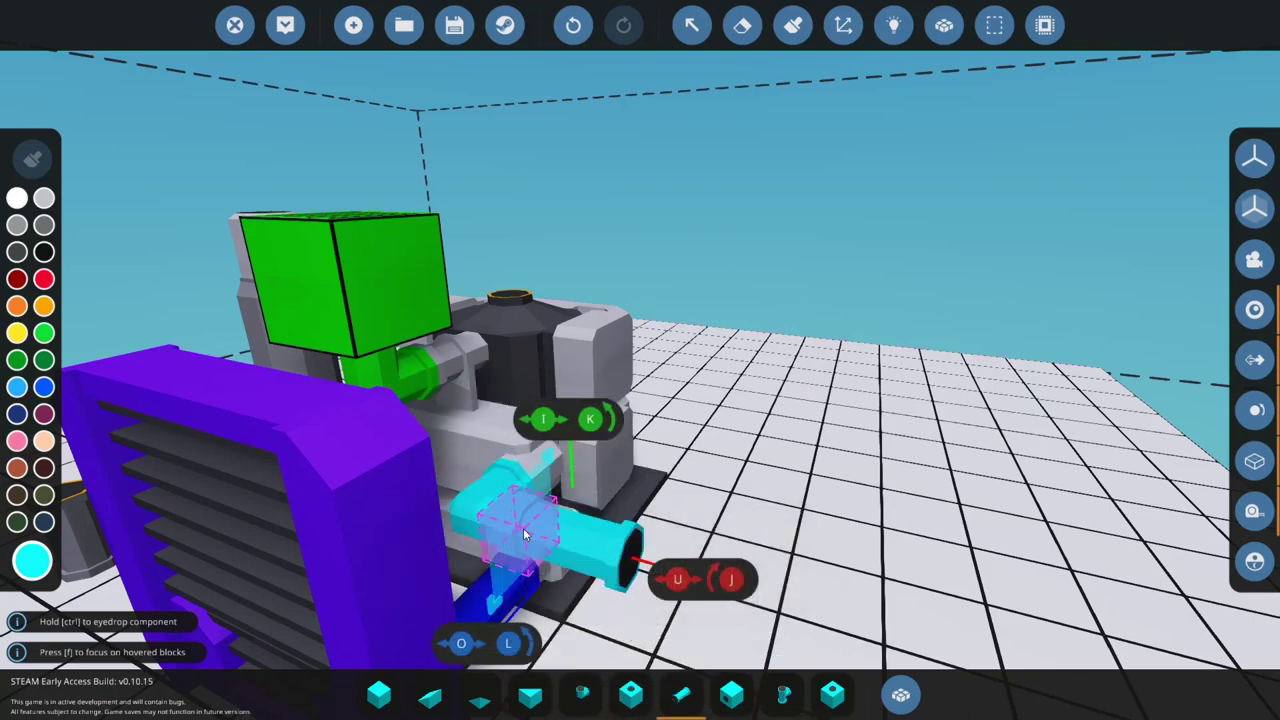
left_click(575, 515)
key("s")
left_click(612, 512, "alt")
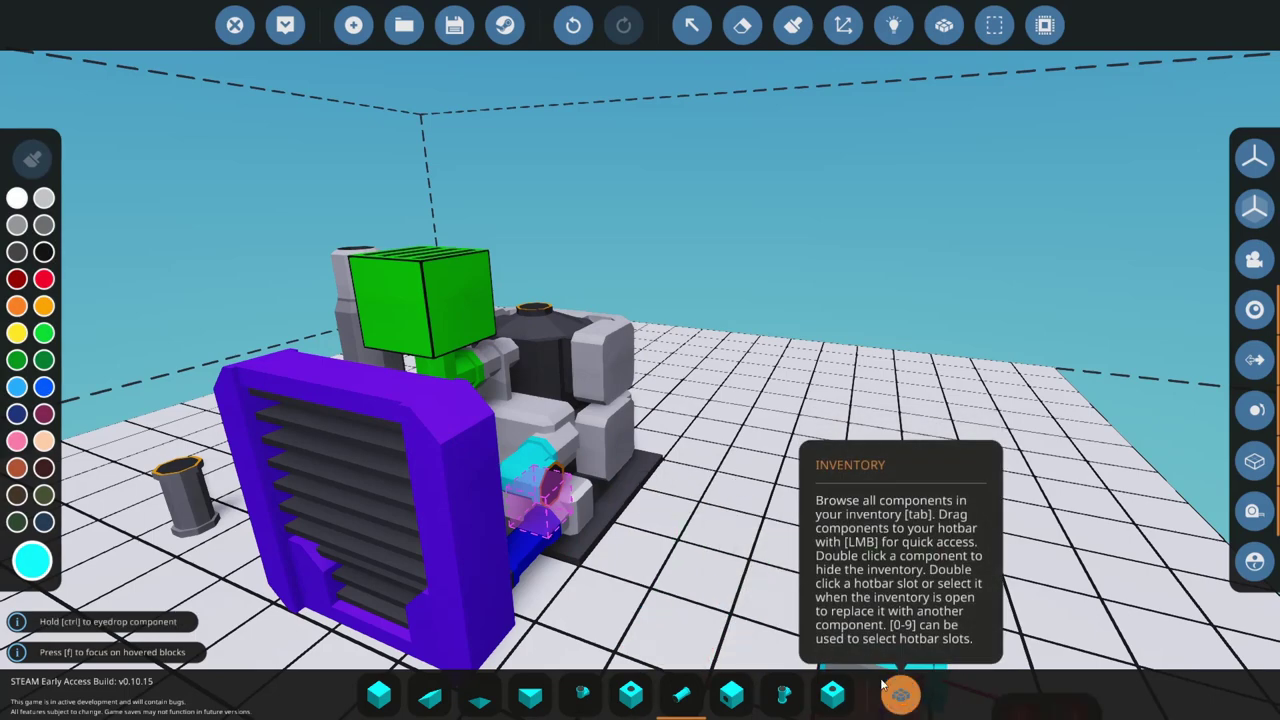
- Place a cyan Fluid Tank Medium, rotated so its port connects to the angled fuel pipe
left_click(900, 695)
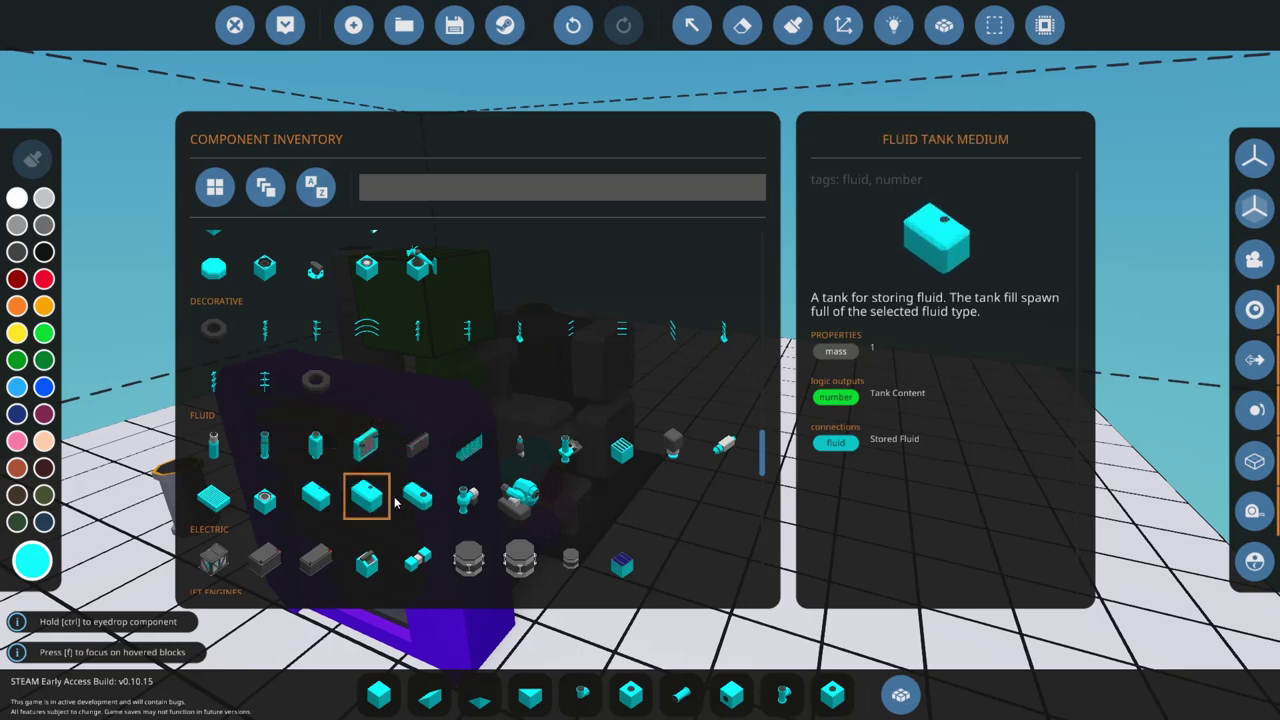
left_click(364, 506)
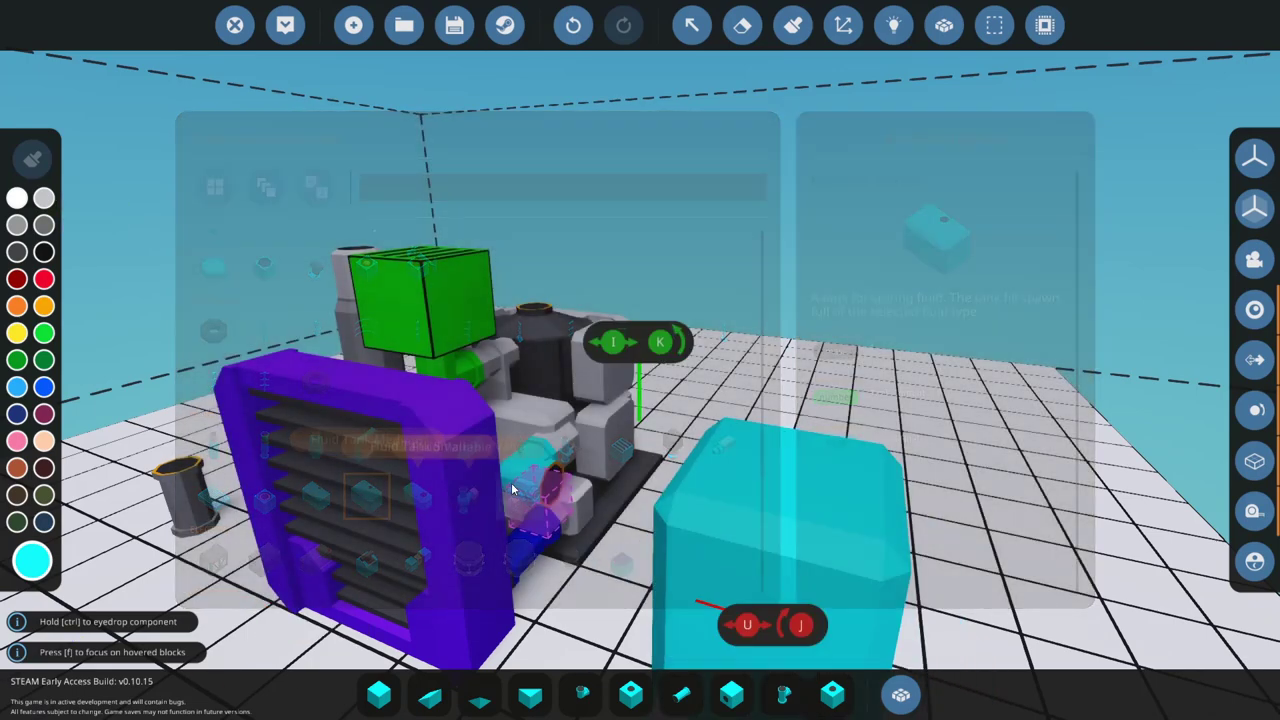
key("l")
key("k")
left_click(561, 480)
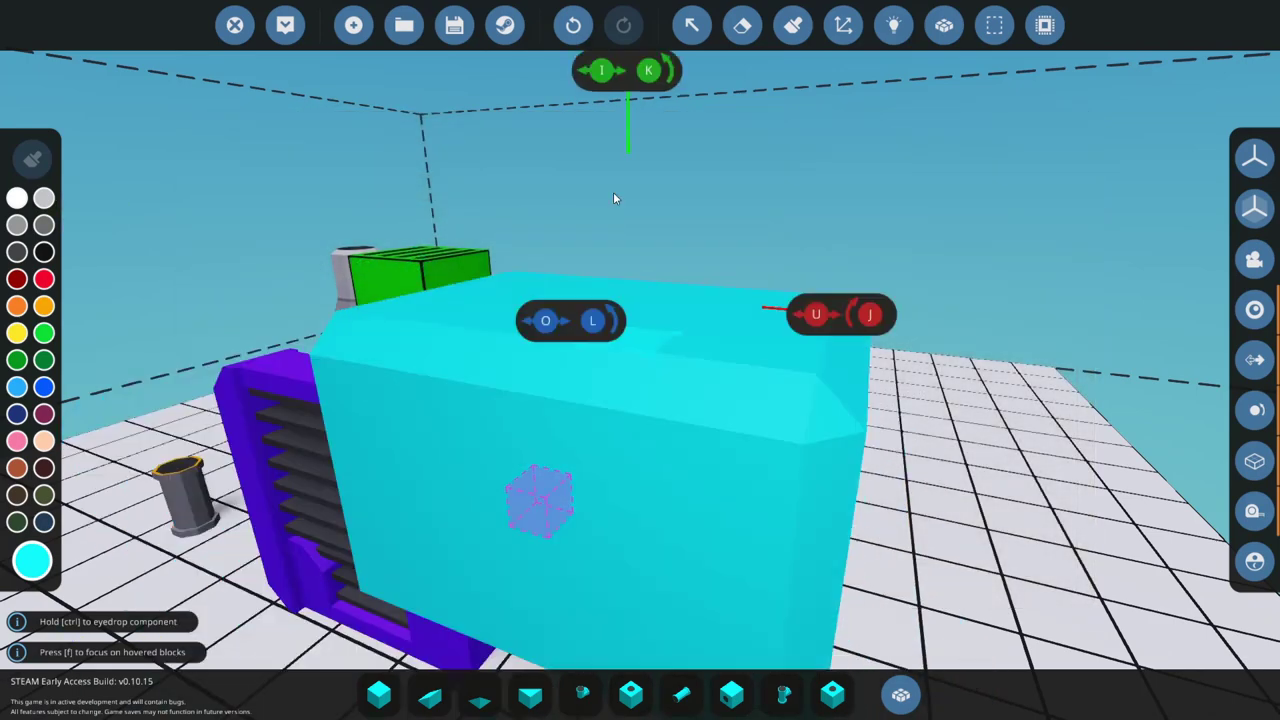
- Set the cyan tank's fluid type to Diesel
left_click(691, 25)
left_click(600, 400)
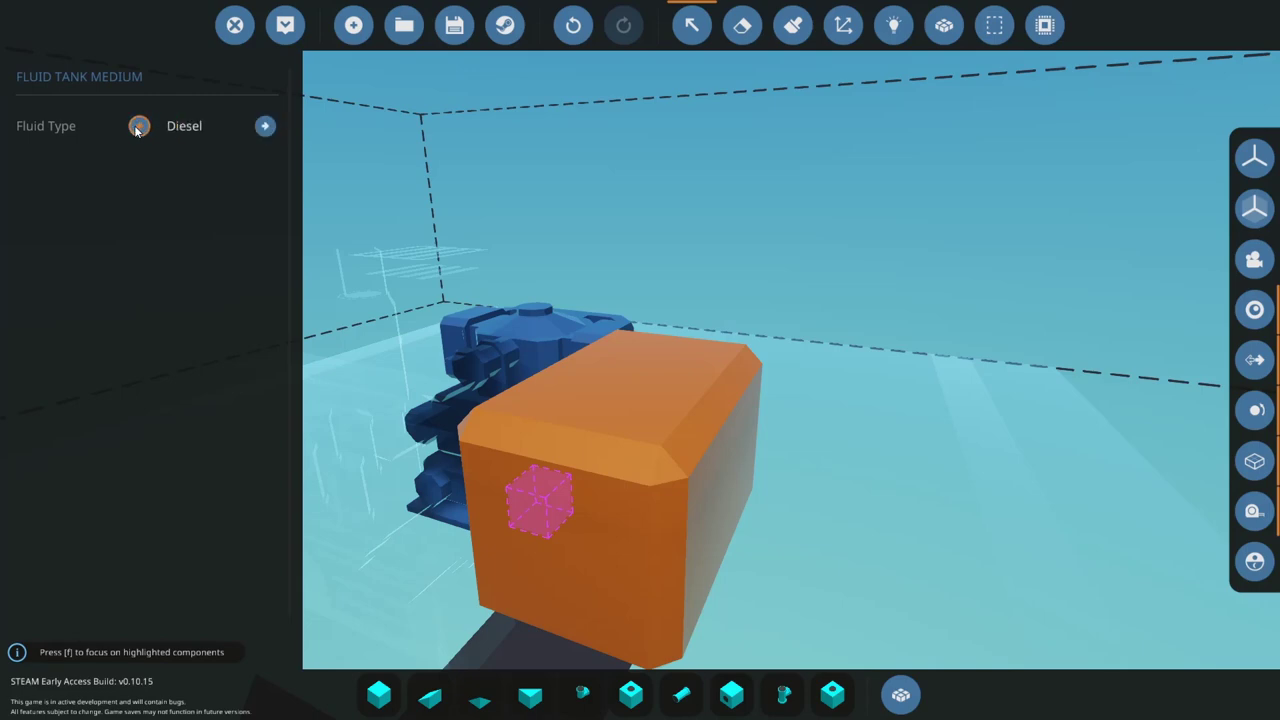
left_click(691, 27)
key("a")
right_click_drag(715, 190, 743, 242)
key("s")
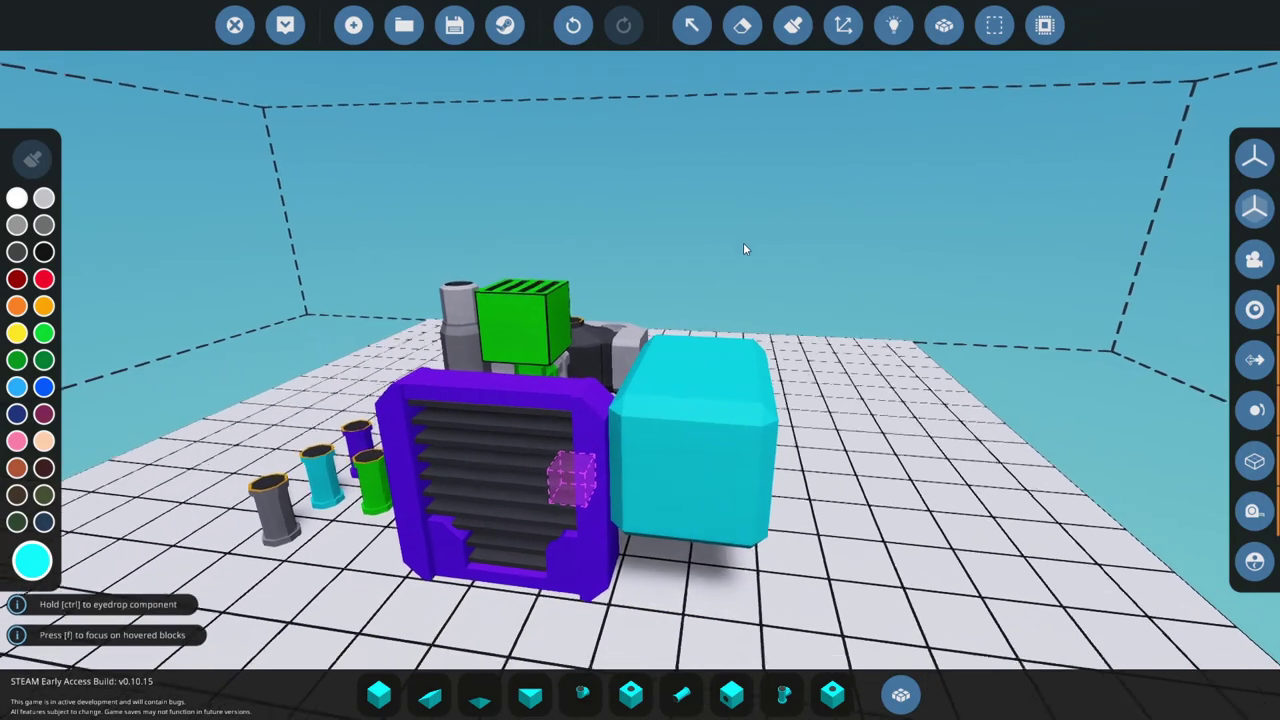
left_click(17, 198)
key("w")
key("d")
mouse_move(640, 360)
right_mouse_down()
mouse_move(420, 395)
mouse_move(376, 310)
right_mouse_up()
key("s")
key("d")
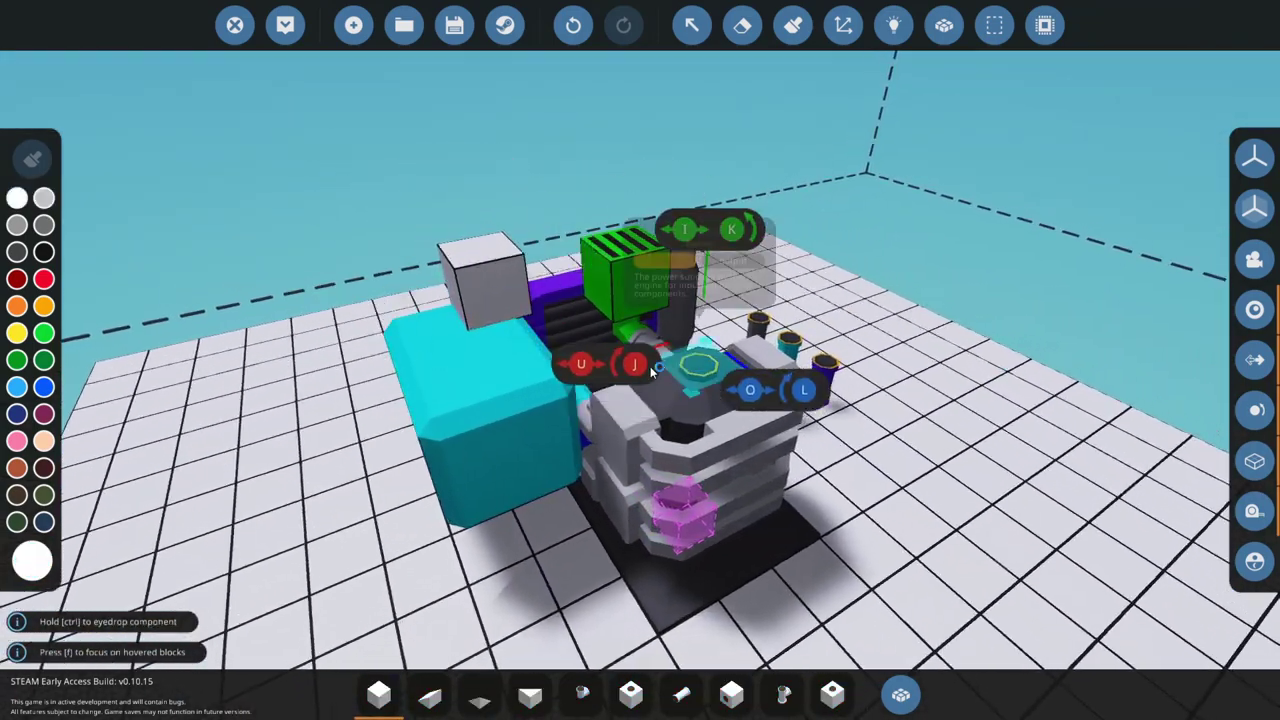
right_click_drag(645, 346, 505, 358)
- Sample the orange pipe's color and place an orange Small Propeller upright on the engine's top power port
left_click(678, 495, "ctrl")
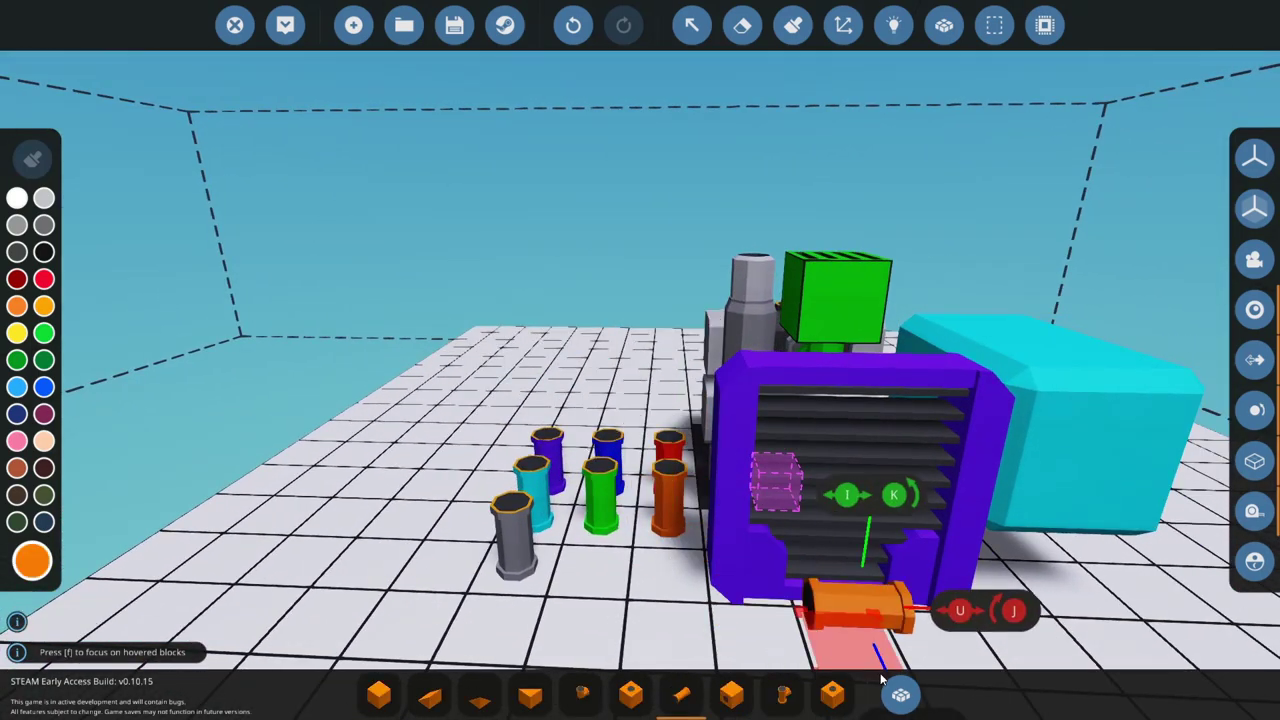
key("Tab")
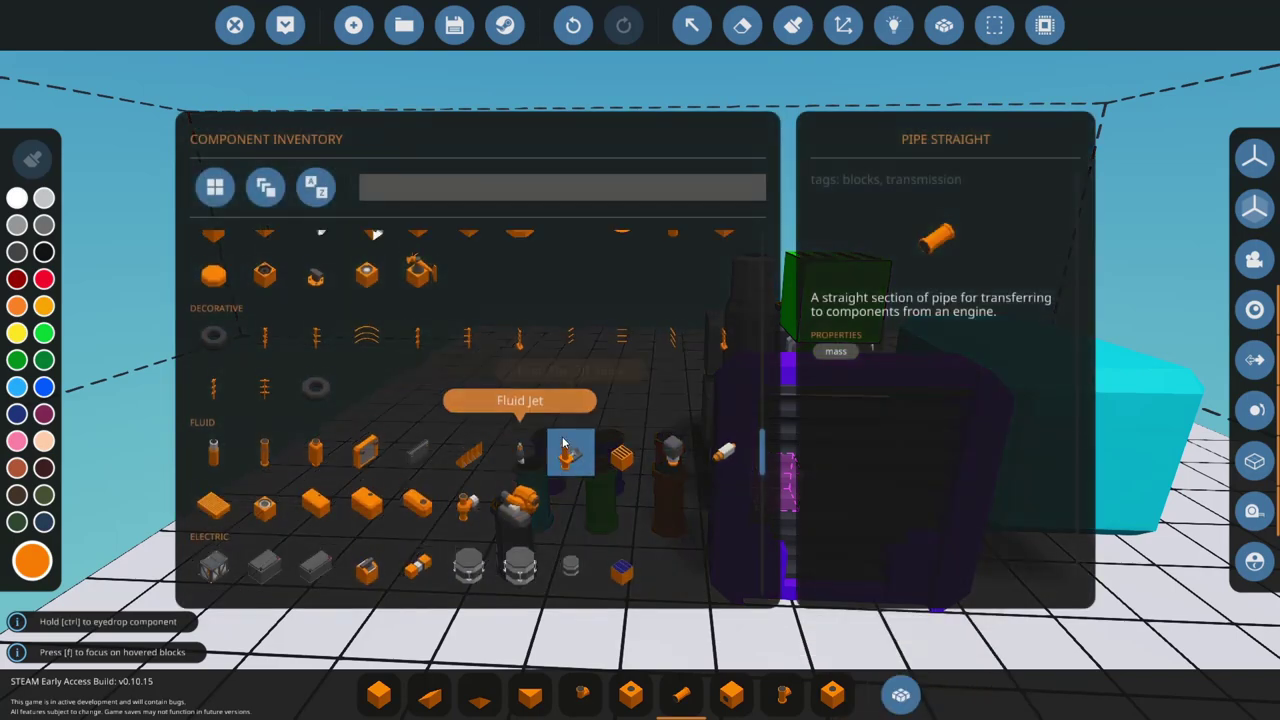
scroll(600, 450, "down", 5)
scroll(640, 470, "up", 4)
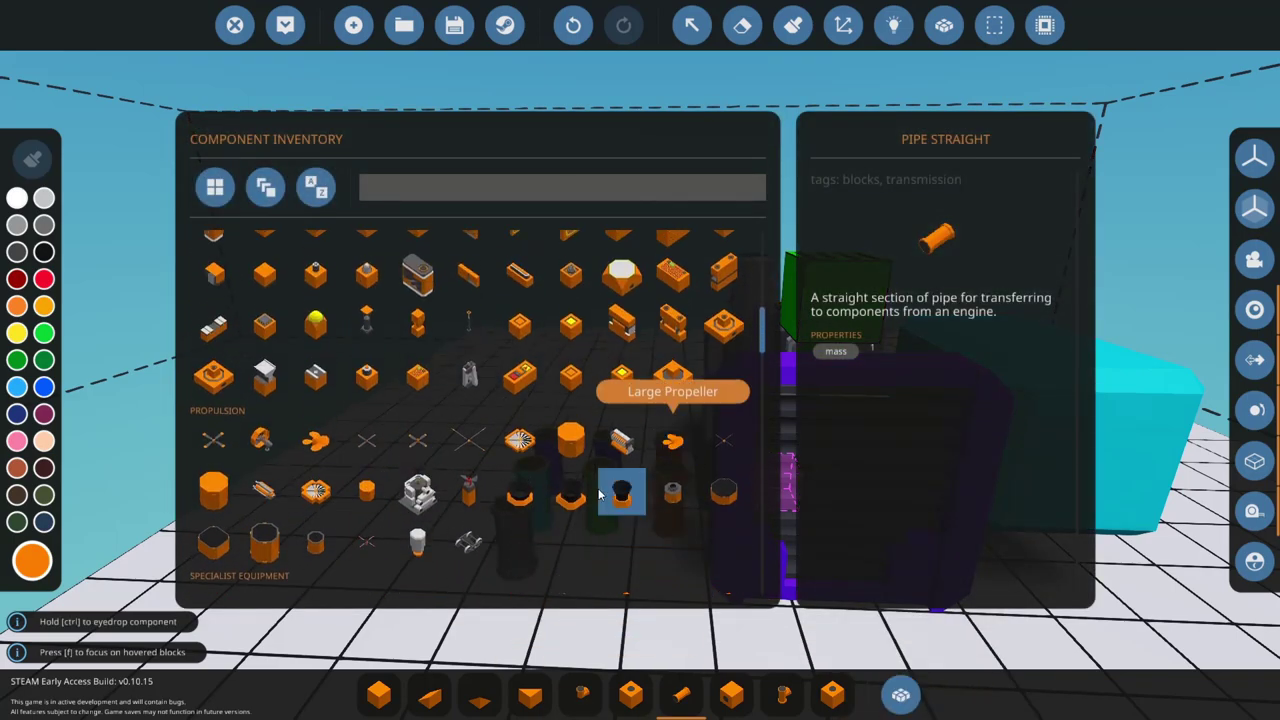
left_click(473, 494)
right_click_drag(473, 494, 645, 440)
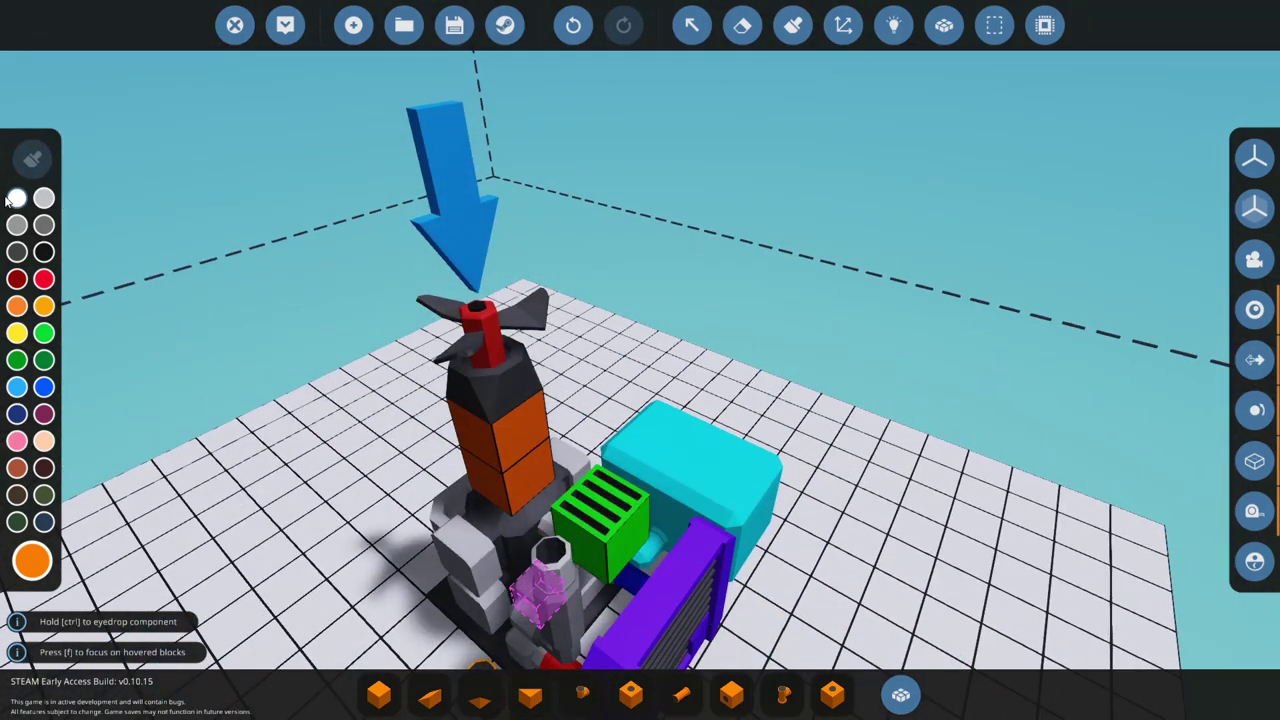
left_click(10, 199)
mouse_move(430, 315)
right_mouse_down()
mouse_move(780, 520)
mouse_move(886, 675)
right_mouse_up()
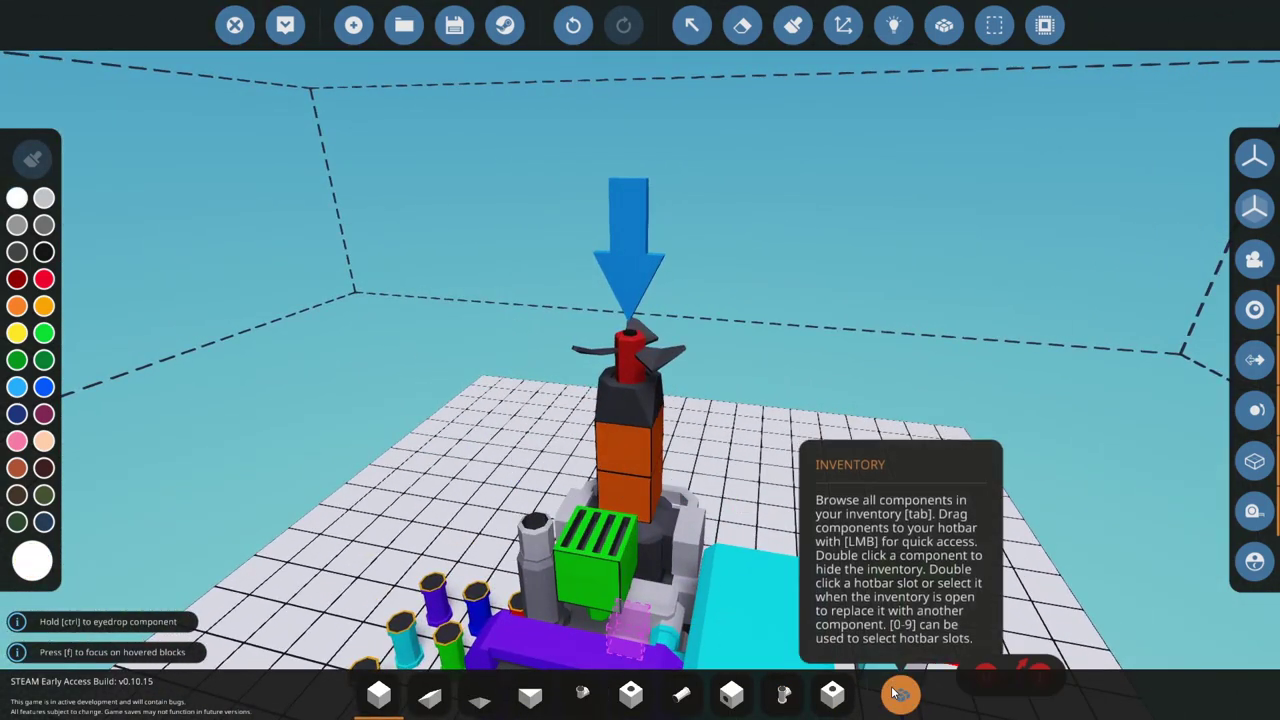
key("Tab")
left_click(462, 489)
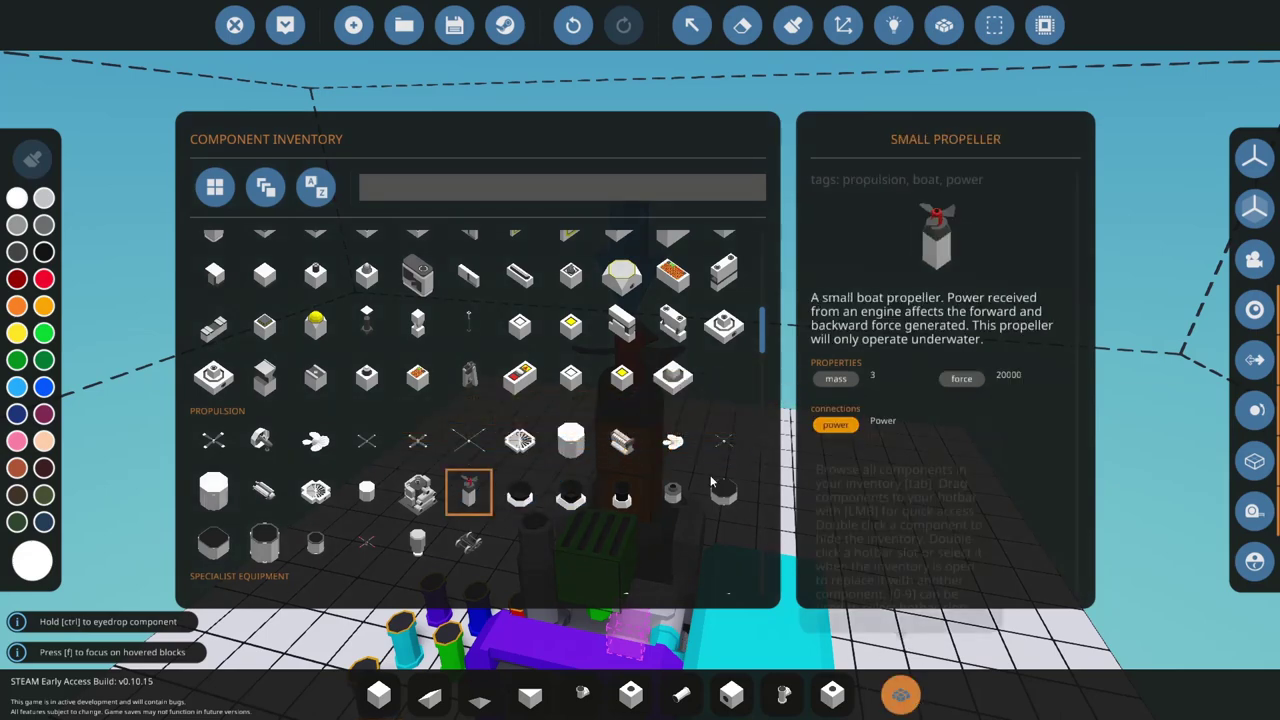
key("Tab")
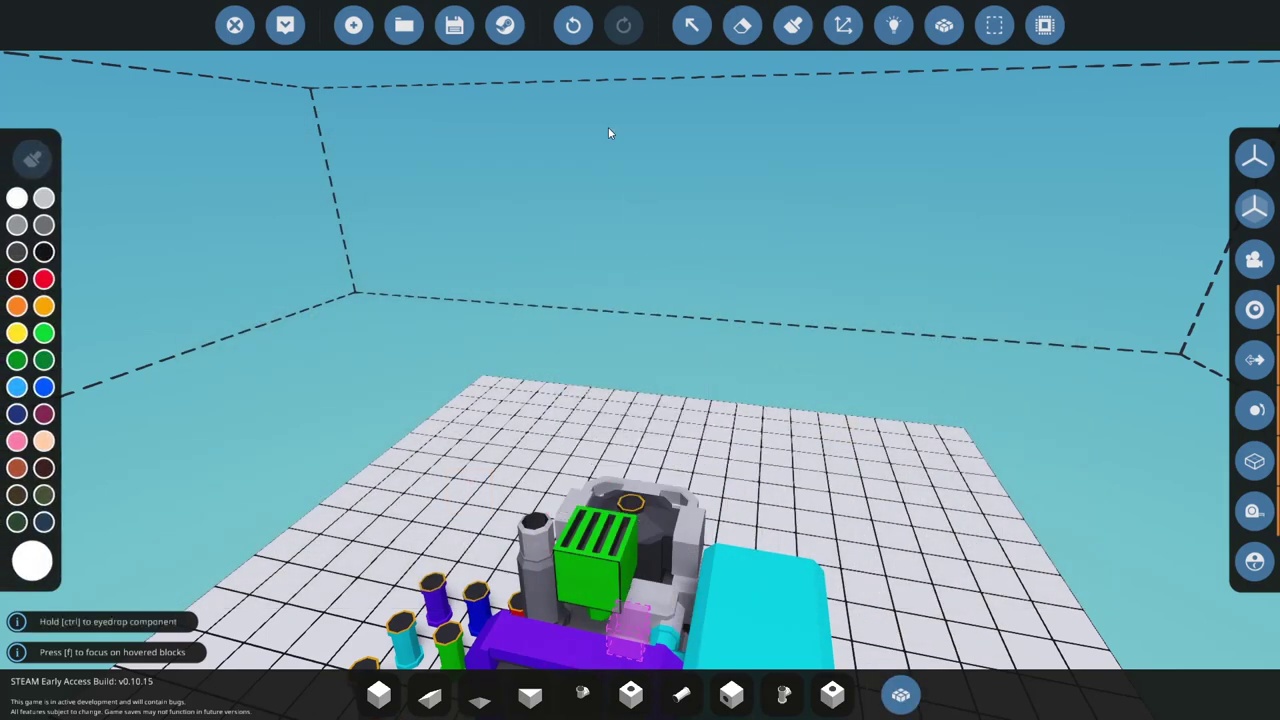
- Erase the cyan angled pipe between the engine's Fuel port and the cyan tank
left_click(578, 40)
key("w")
mouse_move(640, 340)
right_mouse_down()
mouse_move(655, 410)
mouse_move(625, 455)
right_mouse_up()
key("w")
key("Delete")
left_click(627, 430)
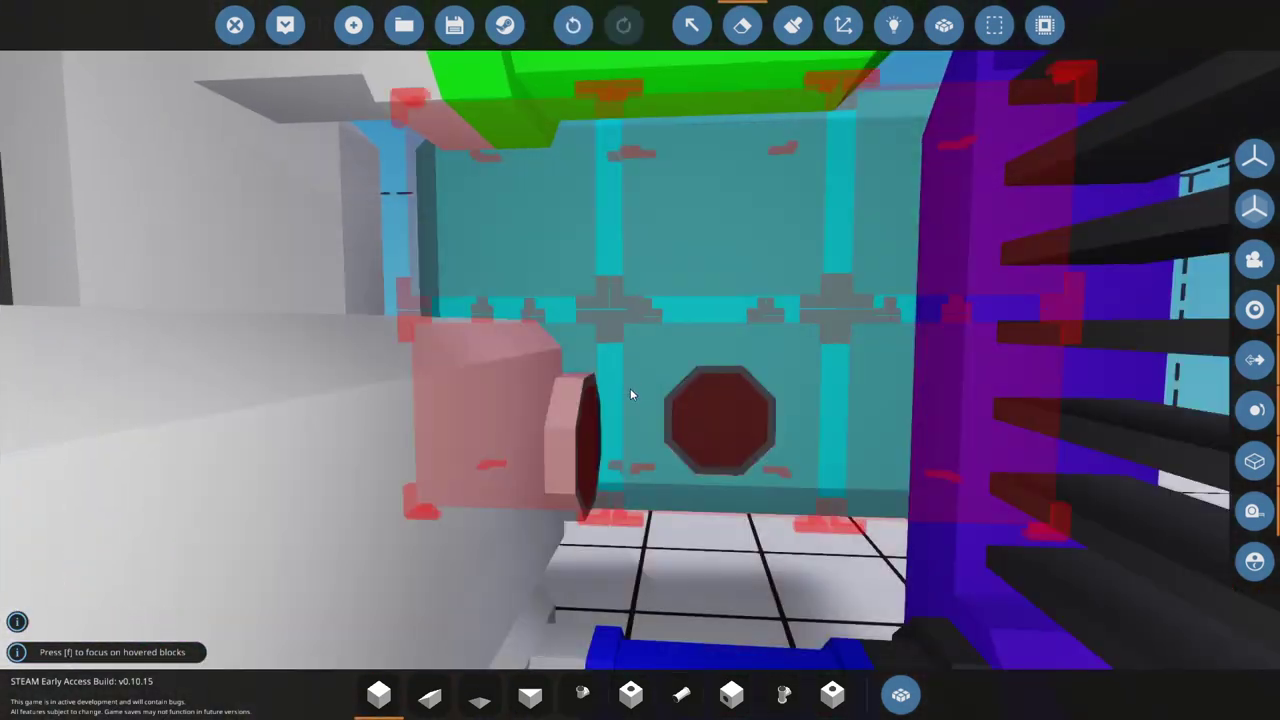
key("d")
right_click_drag(630, 388, 684, 419)
key("Delete")
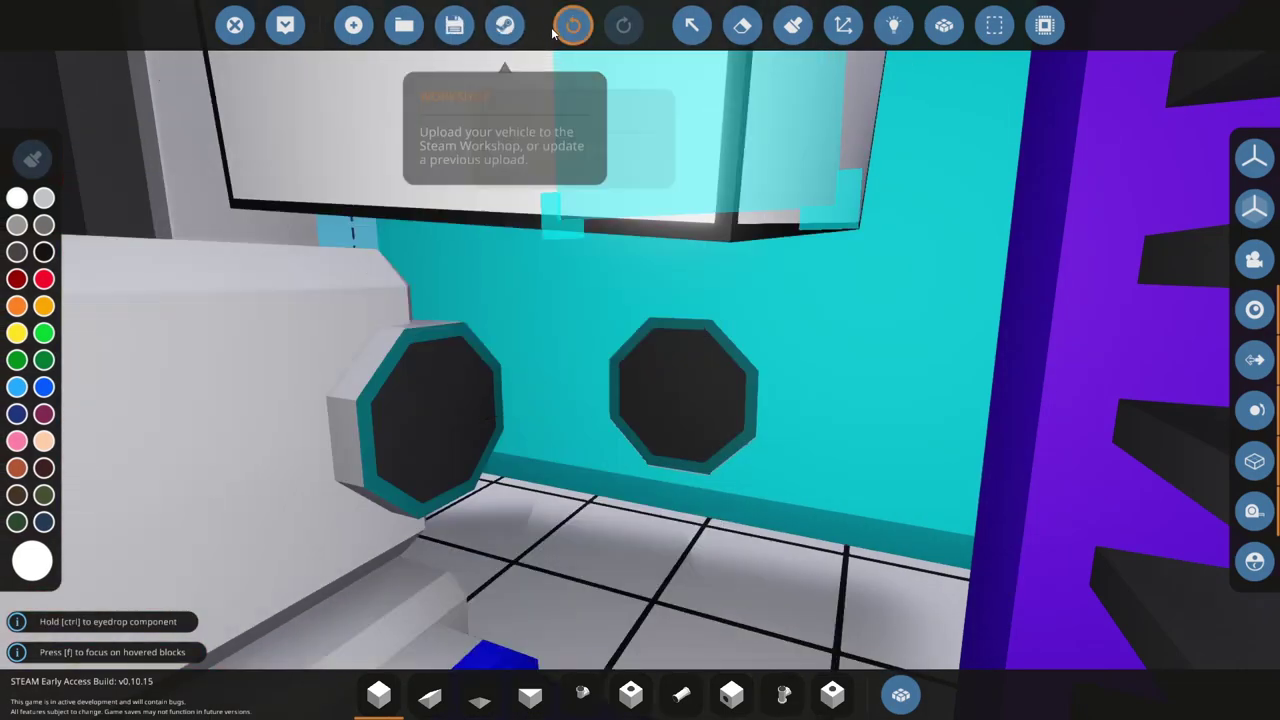
- Undo the removal of the fuel pipe and the orange propeller
left_click(573, 25)
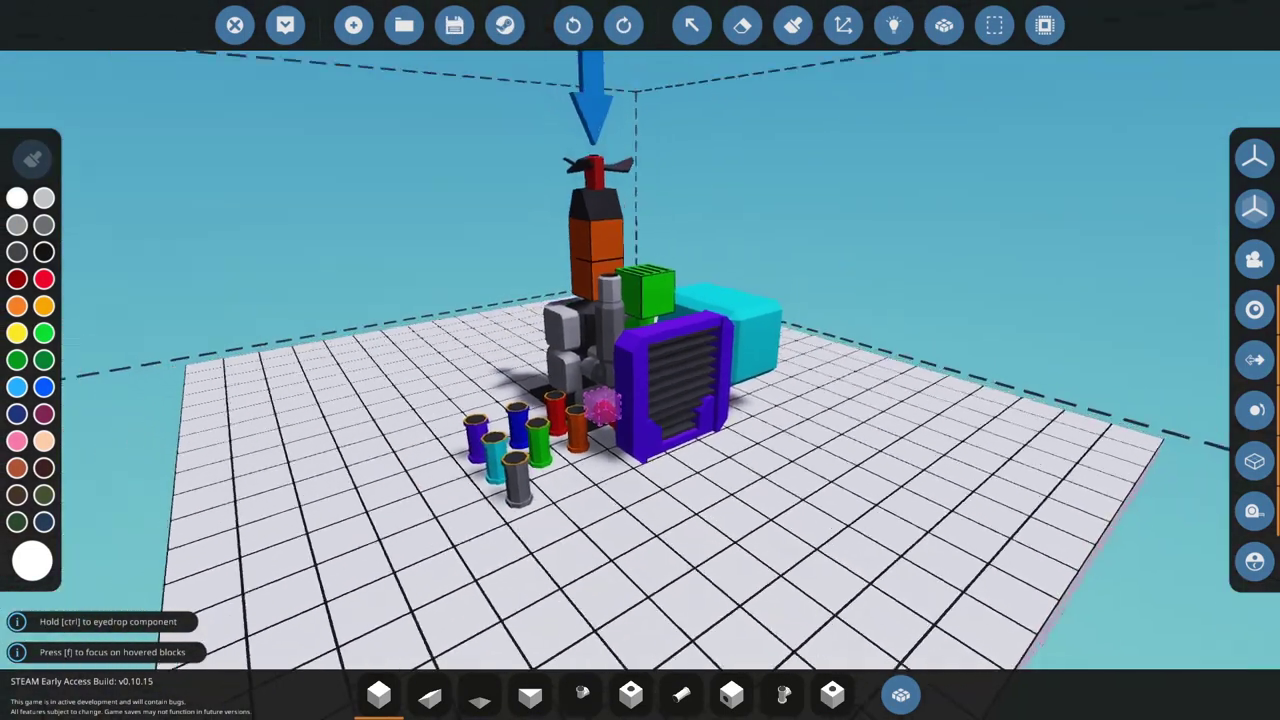
key("d")
right_click_drag(640, 360, 535, 315)
key("a")
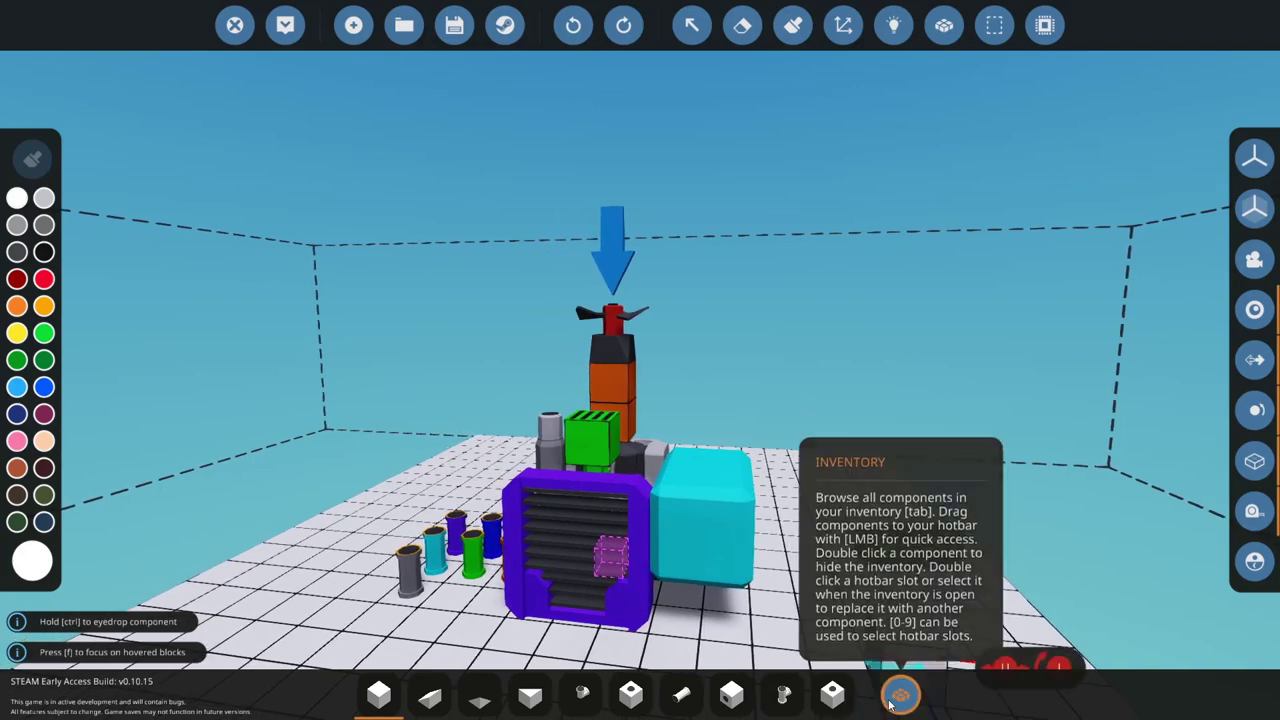
- Pick a battery from the component inventory, choose yellow as the paint color, and place it on the floor beside the cyan tank
left_click(898, 696)
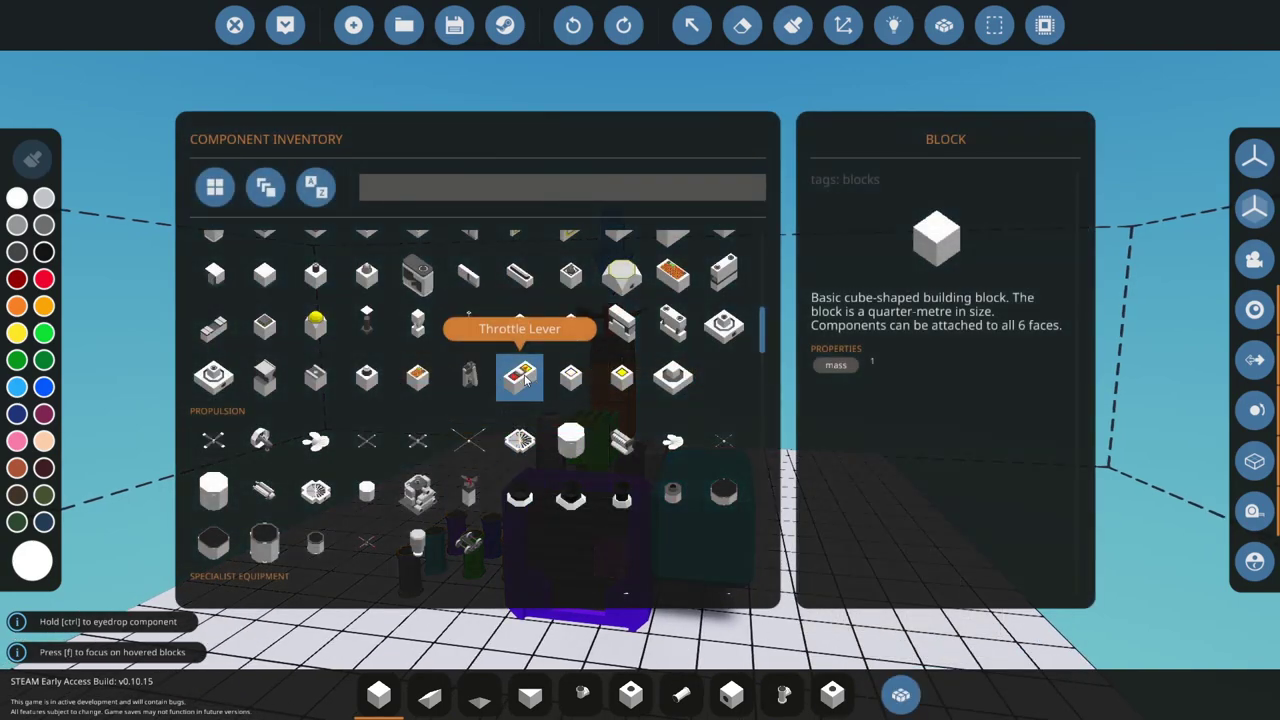
scroll(490, 414, "down", 10)
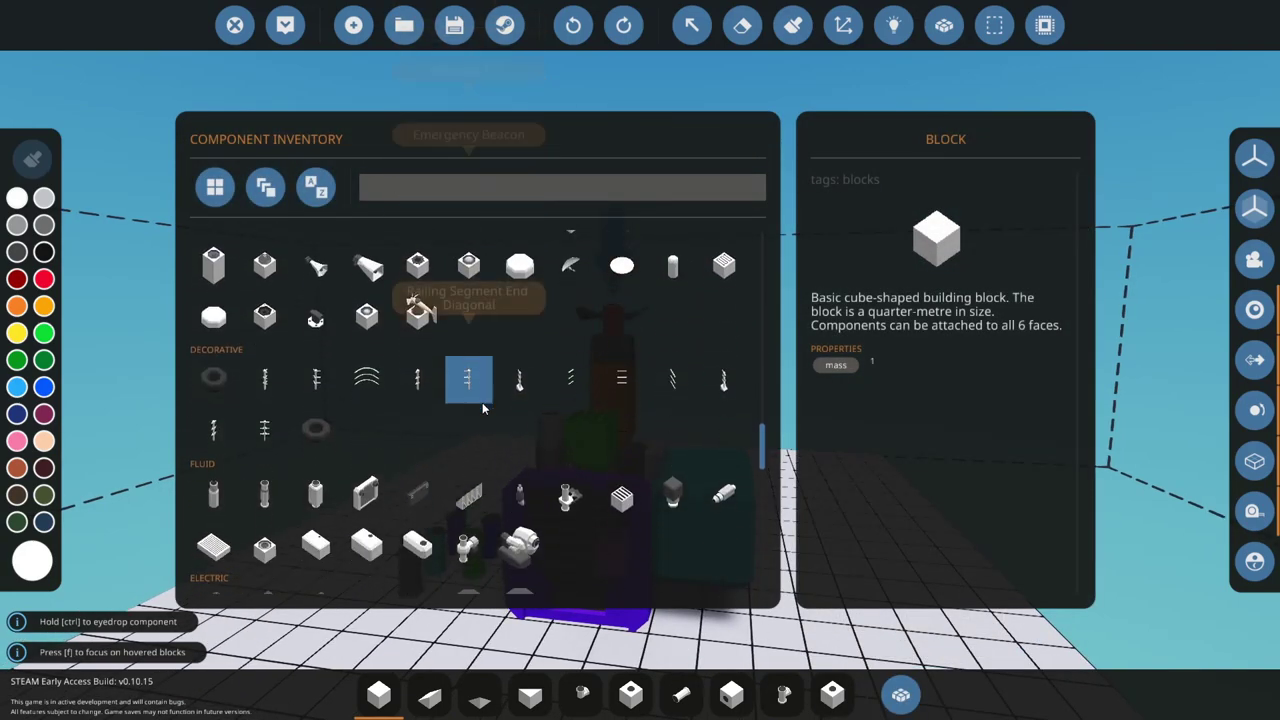
left_click(276, 393)
key("a")
right_click_drag(277, 394, 205, 433)
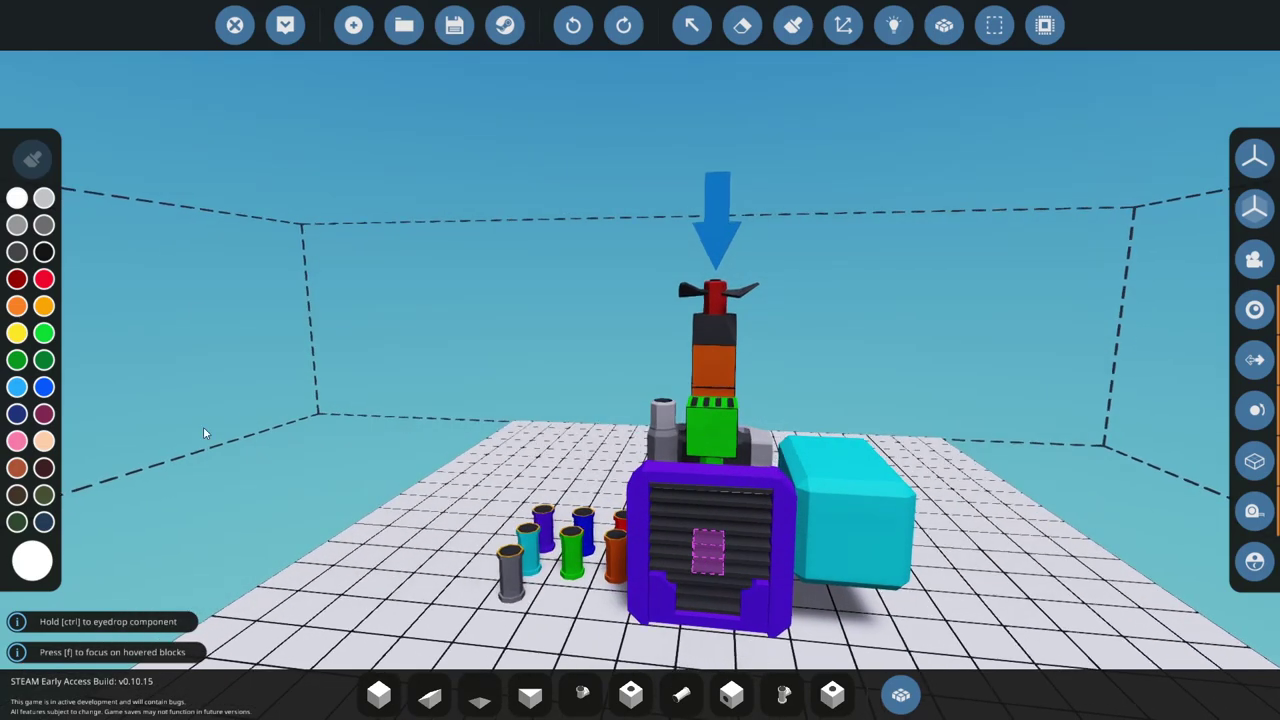
left_click(30, 561)
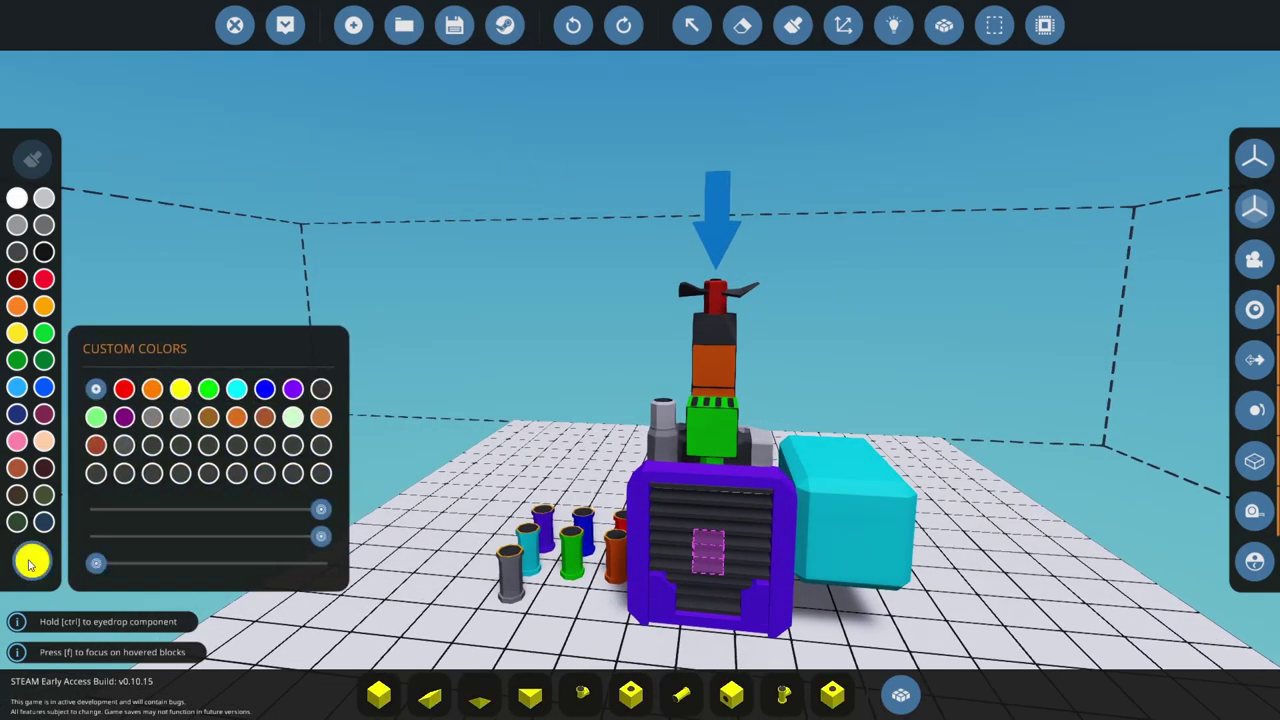
right_click_drag(200, 560, 292, 610)
key("d")
left_click(609, 492)
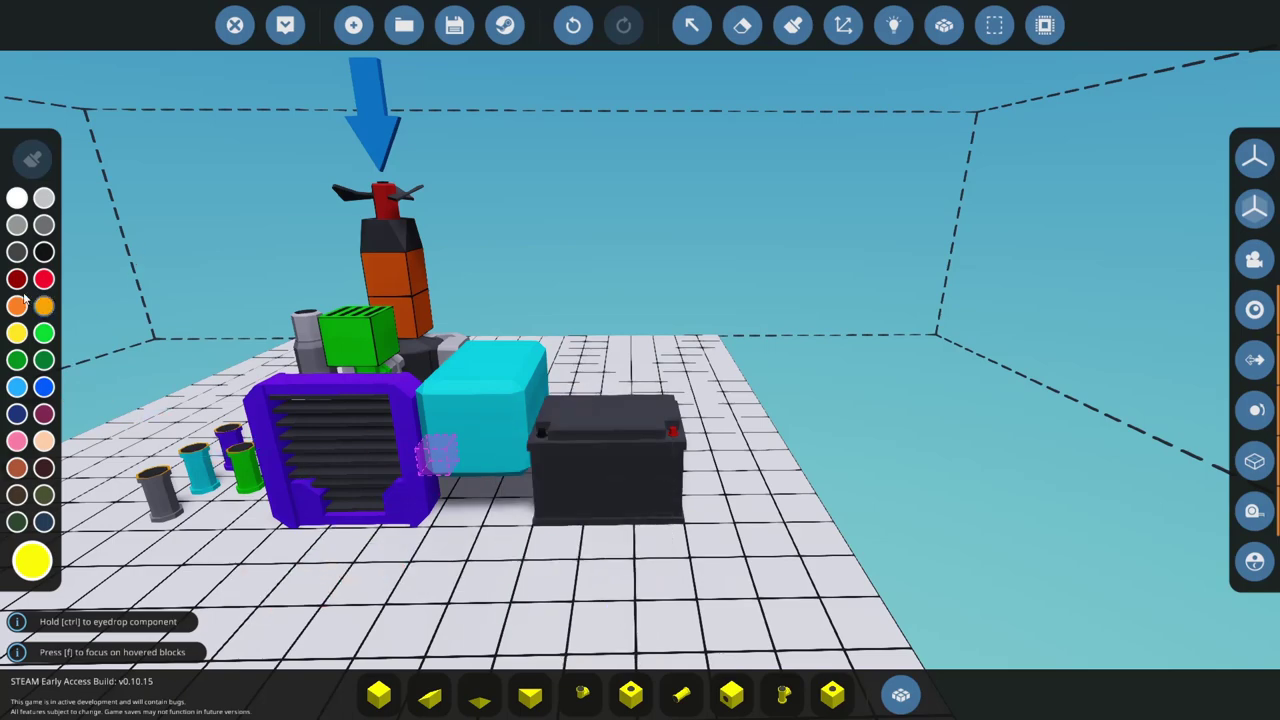
- Switch the paint color back to white and place a Throttle Lever on the floor in front of the purple radiator
left_click(11, 202)
key("a")
key("1")
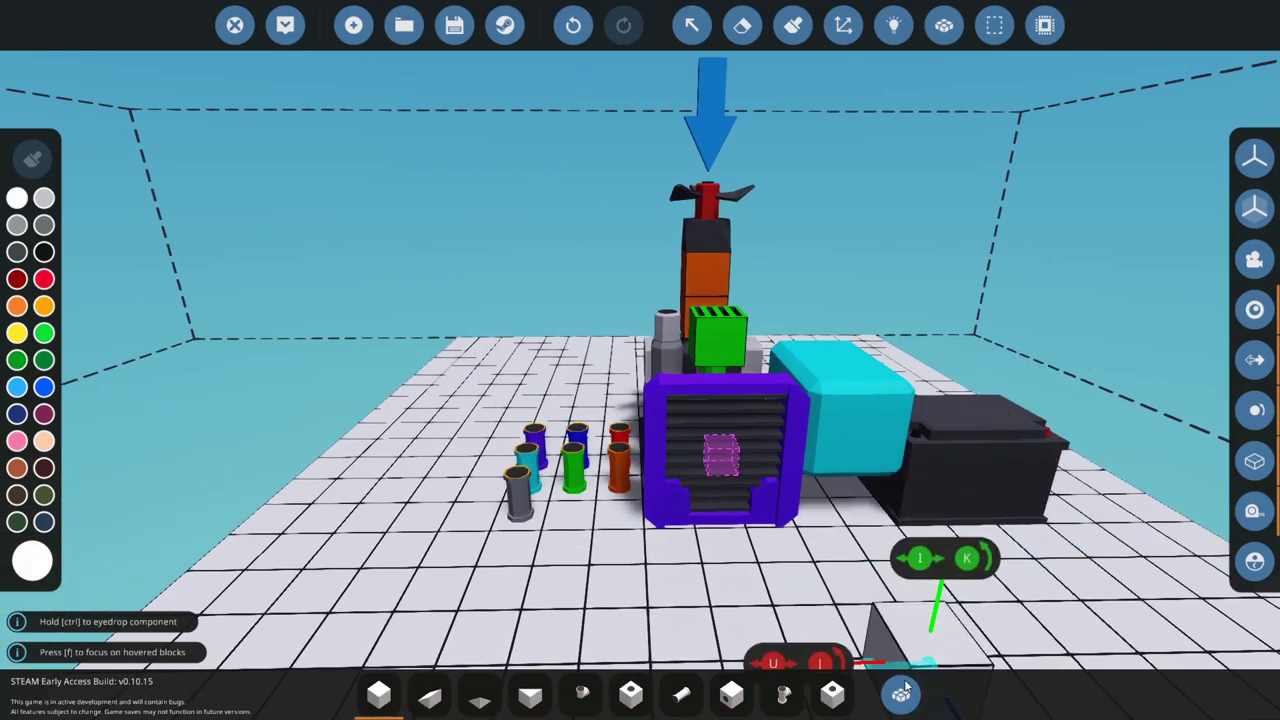
left_click(900, 694)
key("Tab")
scroll(519, 416, "down", 6)
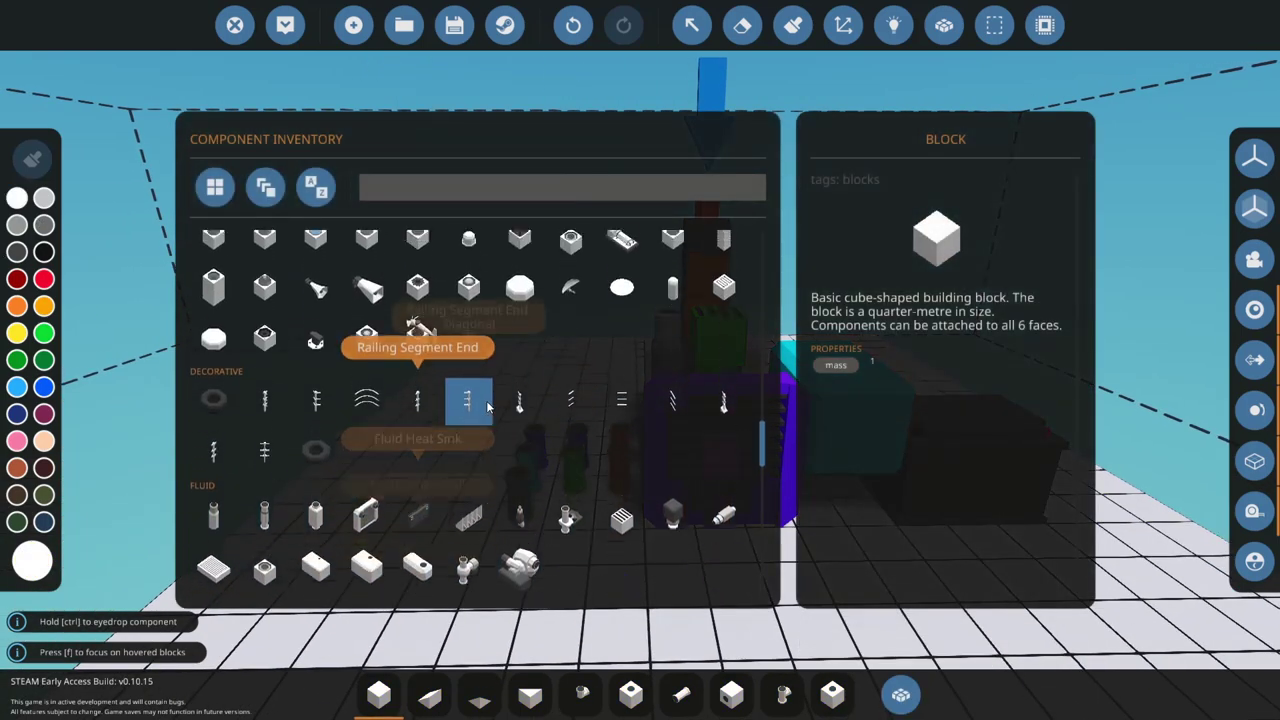
scroll(519, 416, "up", 6)
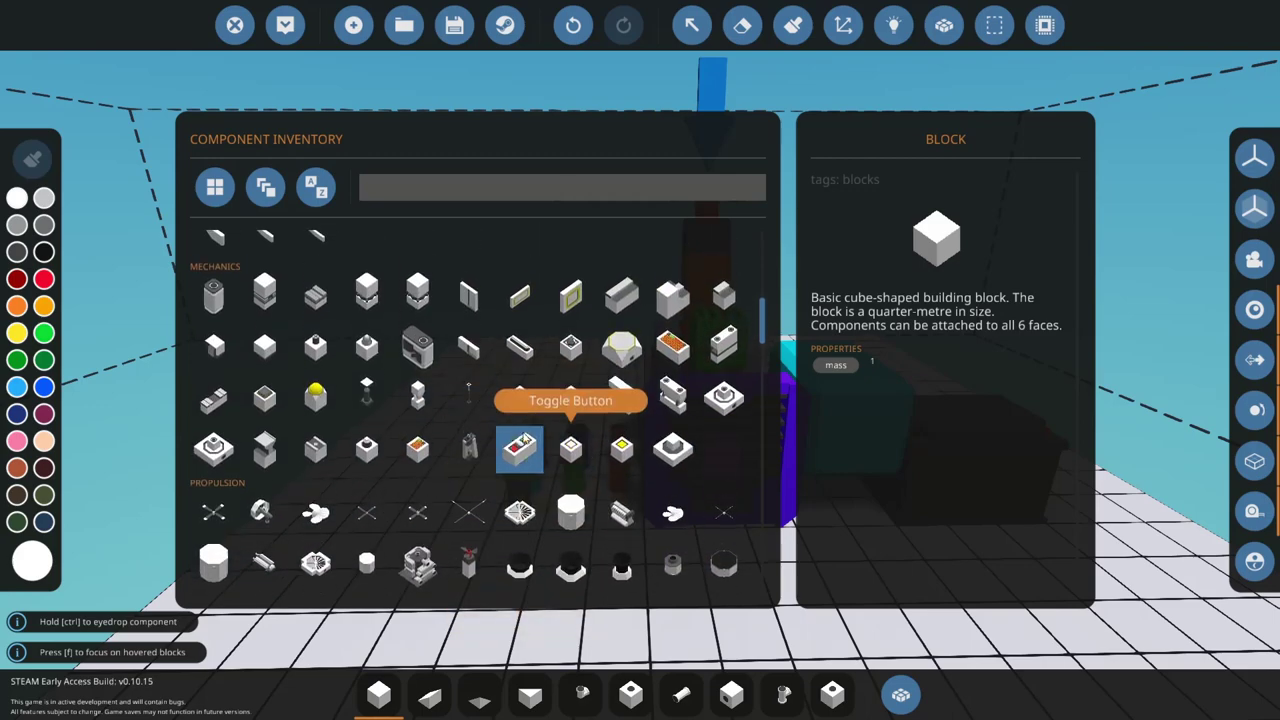
left_click(517, 451)
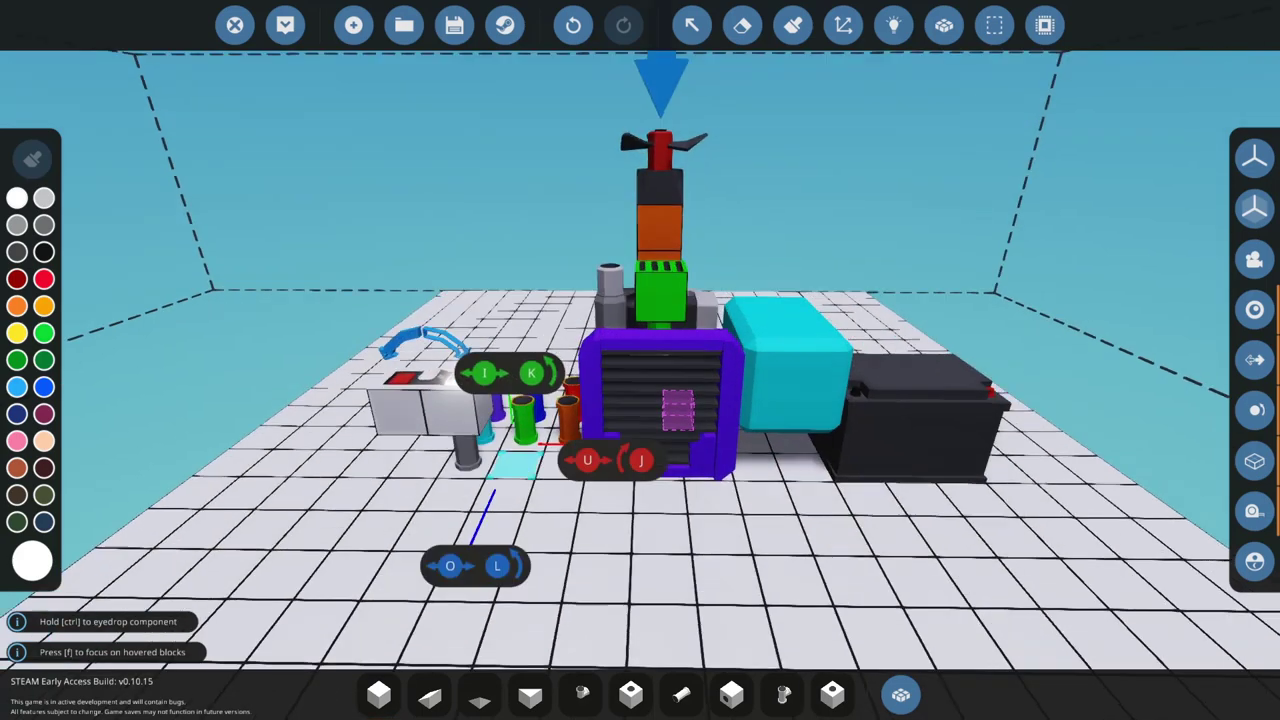
right_click_drag(518, 464, 547, 447)
key("k")
left_click(733, 522)
right_click_drag(733, 522, 718, 450)
- Set the throttle lever's display name to Throttle
left_click(691, 26)
left_click(607, 381)
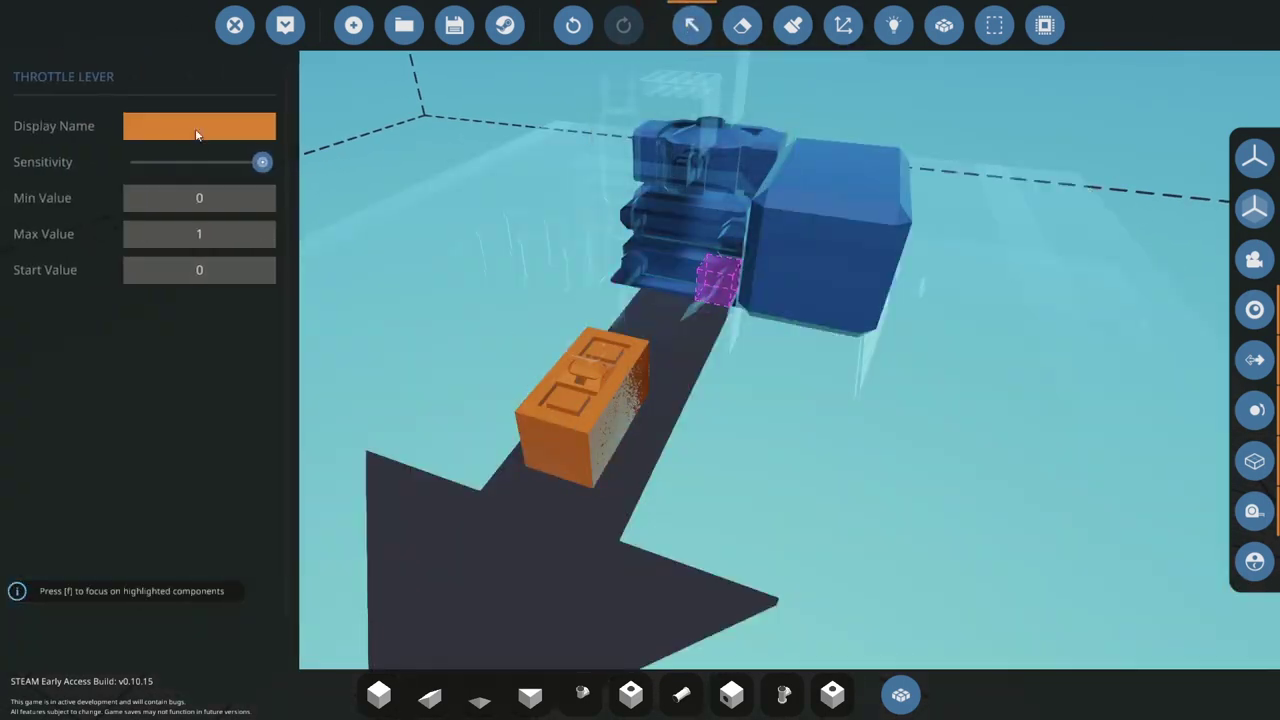
type("Th")
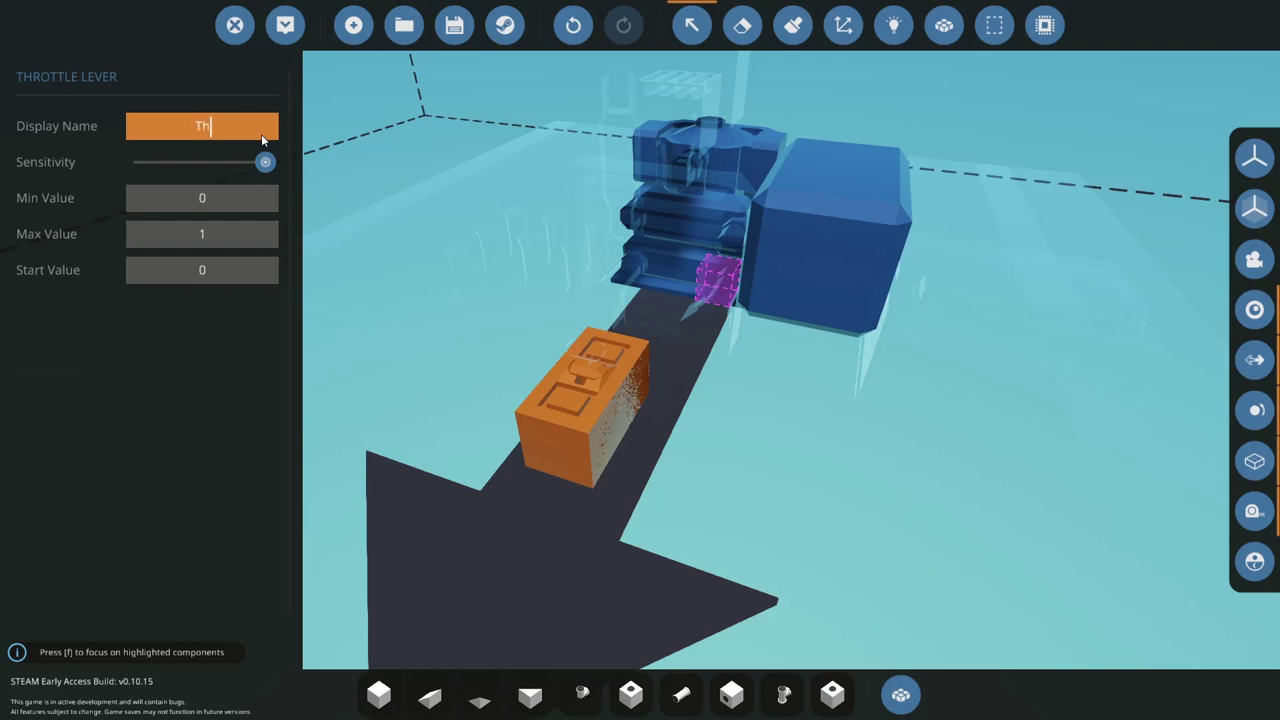
type("rottle")
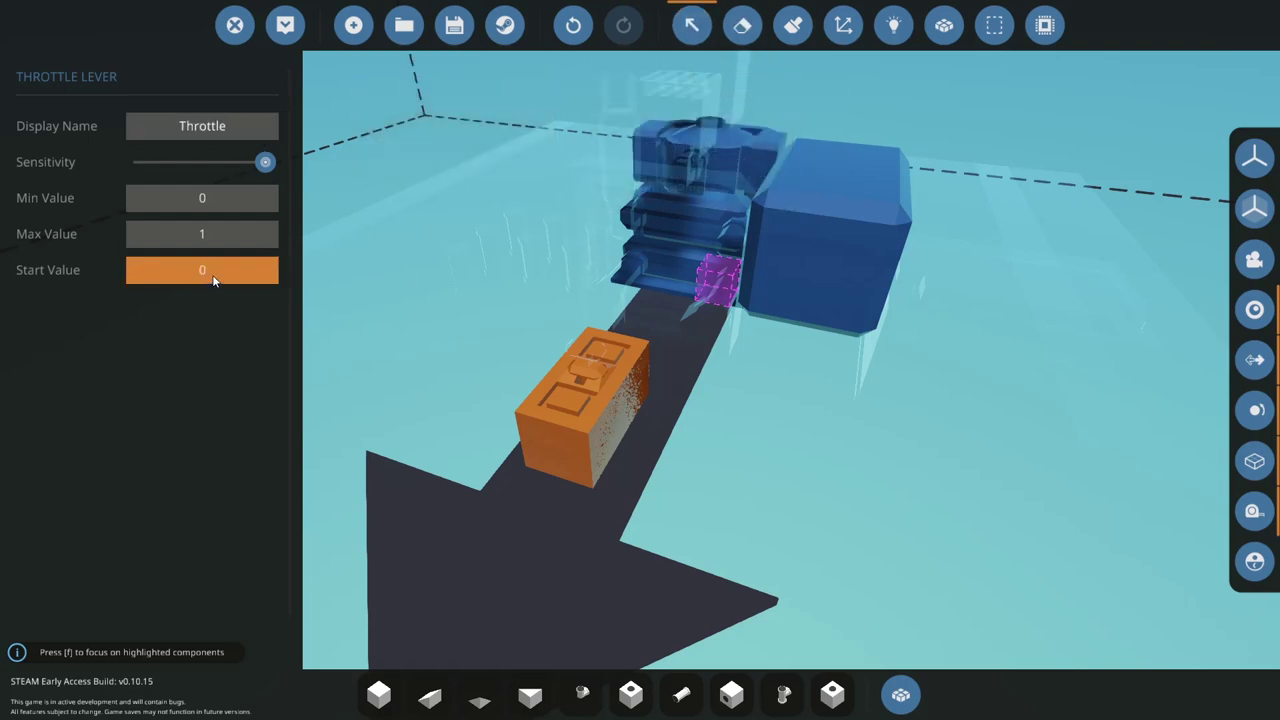
left_click(690, 8)
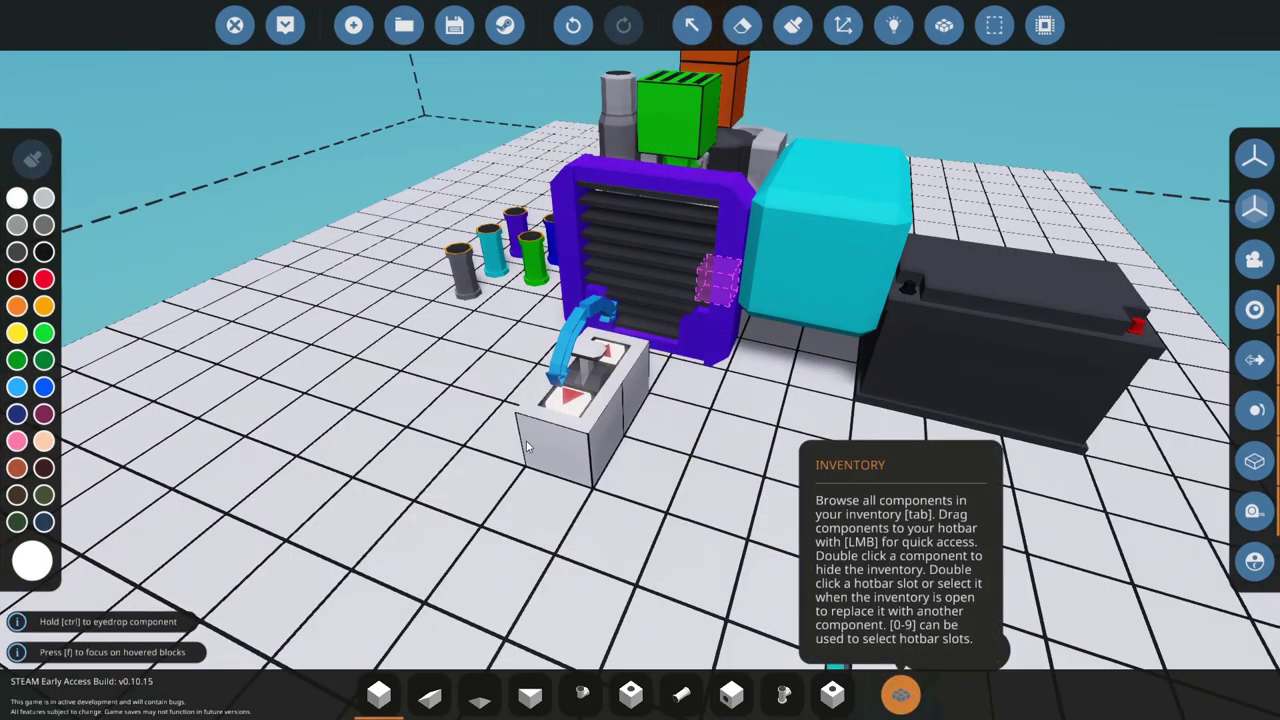
- Place a Push Button on the floor against the side of the throttle lever
key("Tab")
left_click(533, 405)
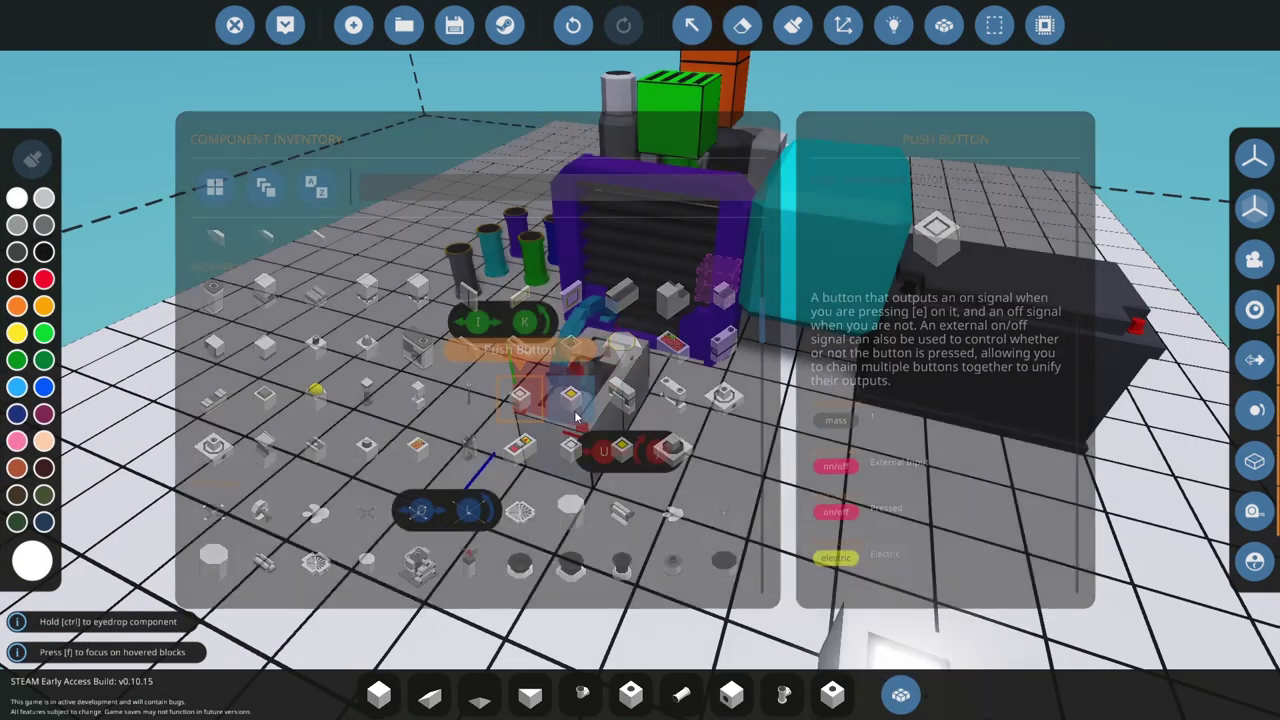
right_click_drag(674, 336, 684, 310)
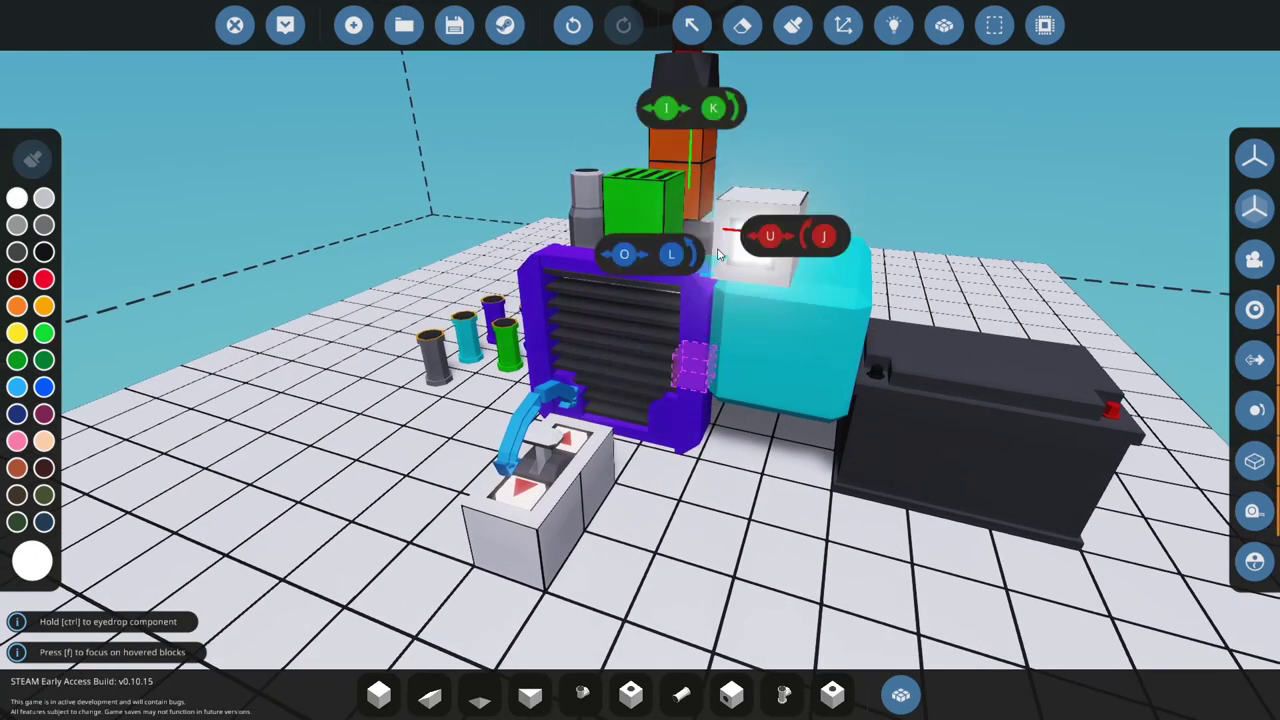
left_click(625, 508)
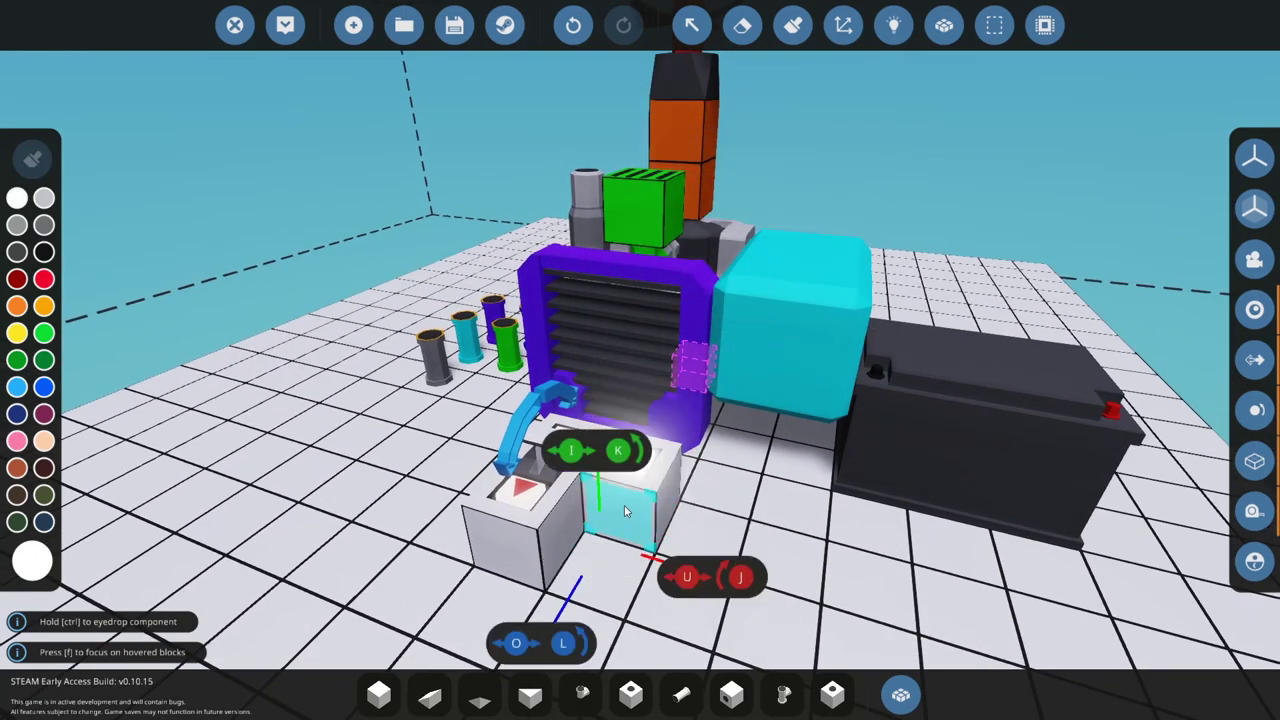
- Erase the push button next to the throttle lever
left_click(692, 25)
left_click(655, 455)
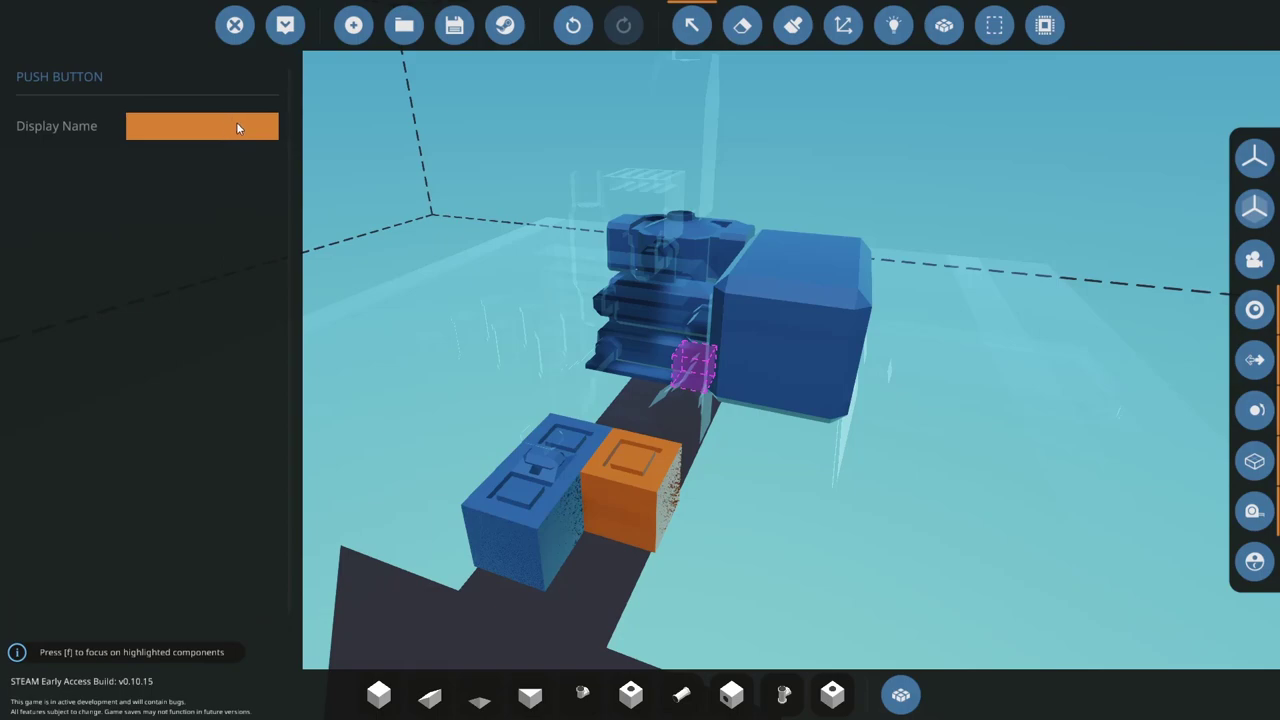
key("x")
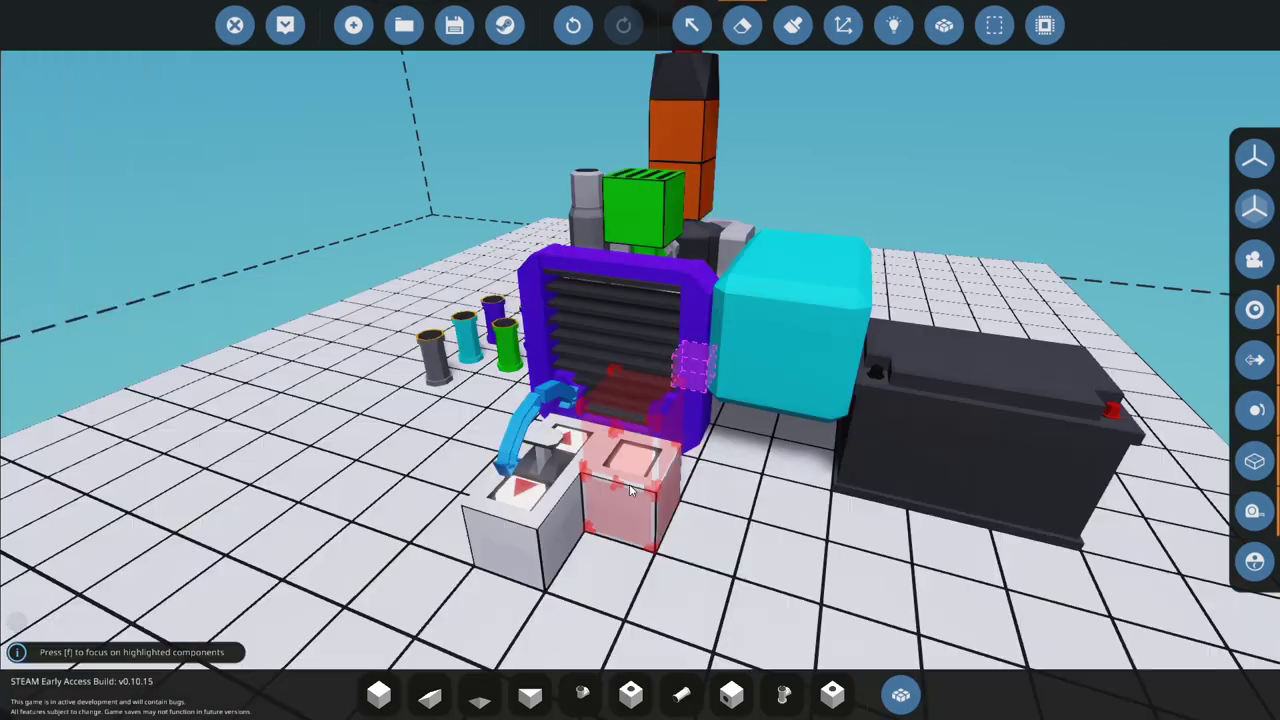
left_click(629, 484)
key("0")
- Compare the Toggle Button in the inventory, then choose the Push Button and put one back beside the throttle lever
left_click(900, 695)
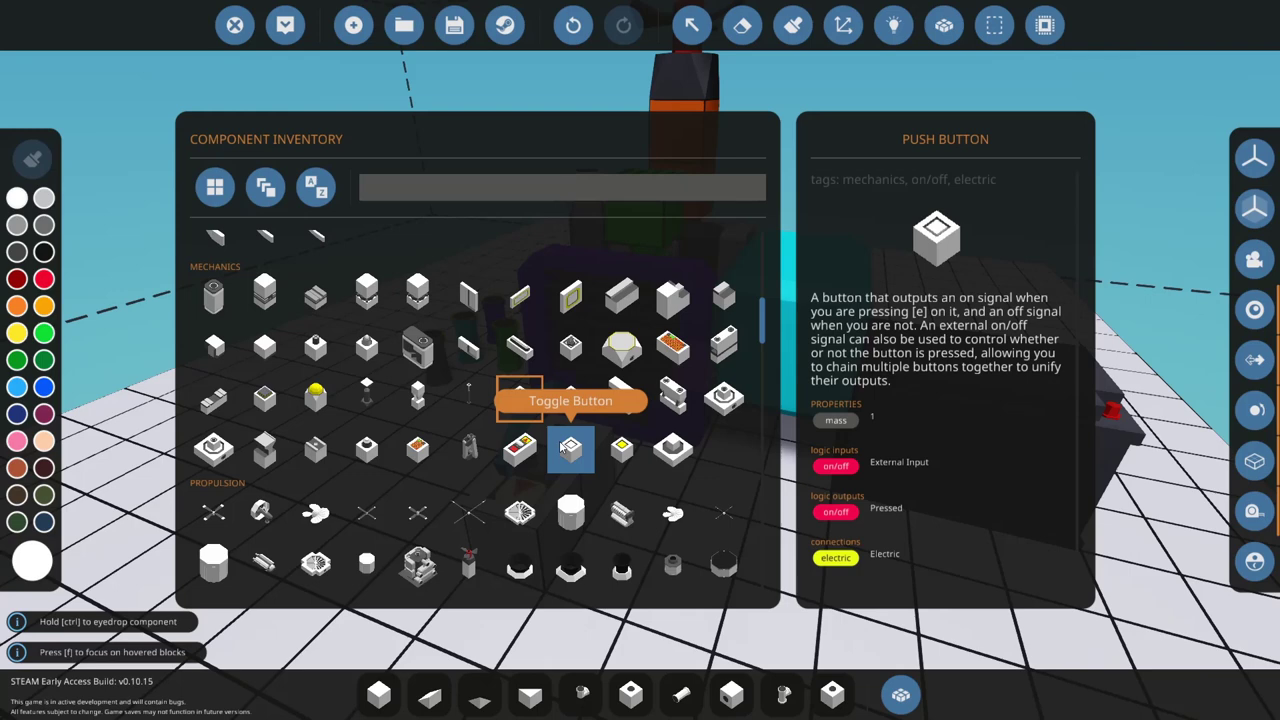
left_click(570, 452)
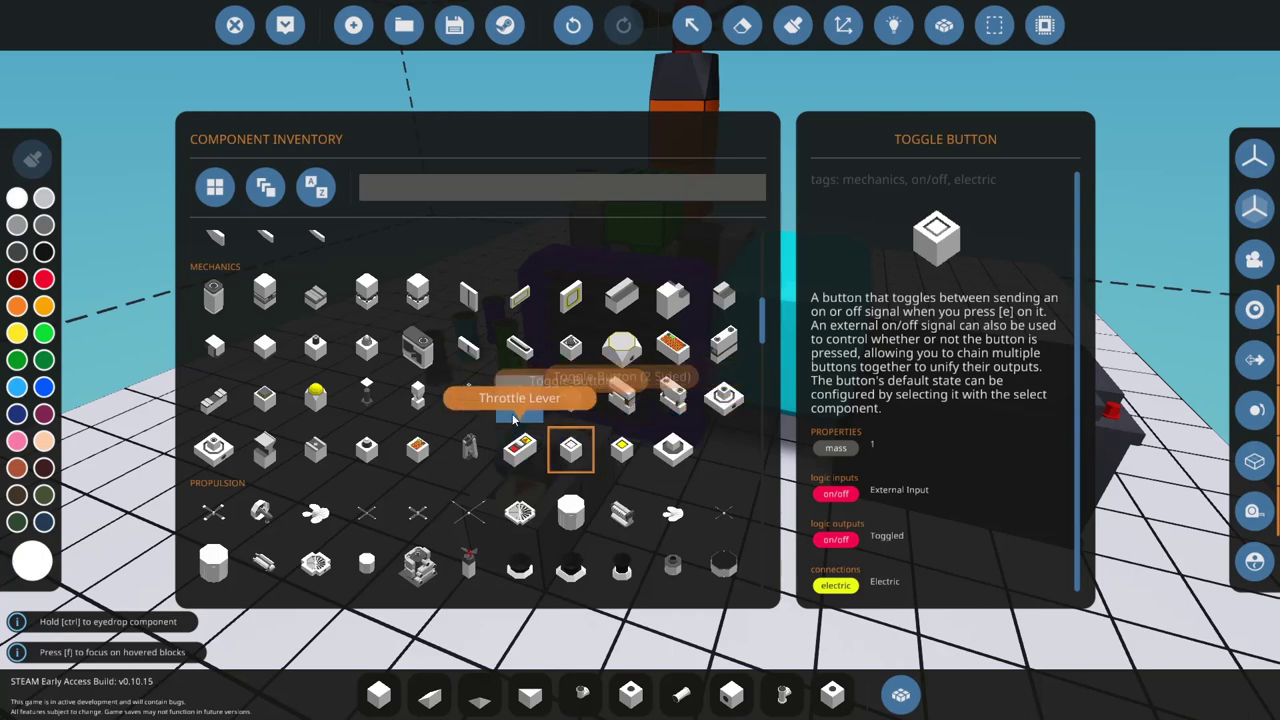
double_click(519, 402)
left_click(654, 527)
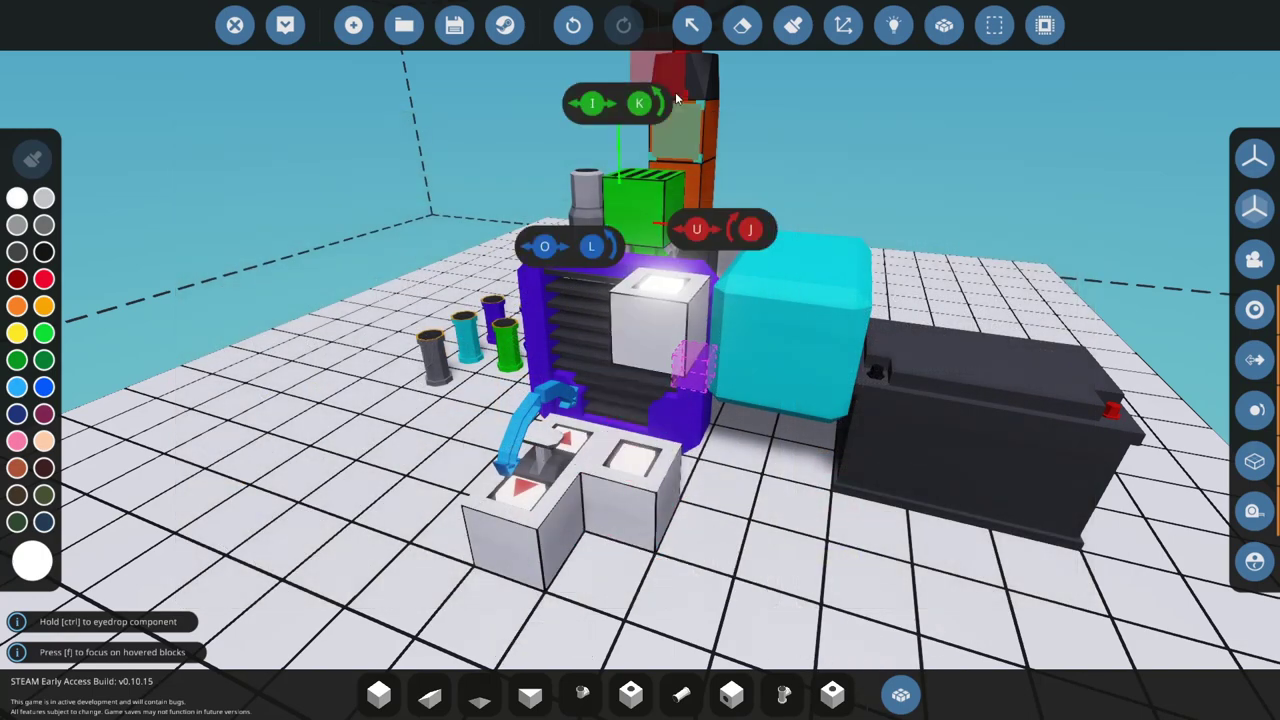
- Set the push button's display name to Starter
left_click(693, 35)
left_click(604, 479)
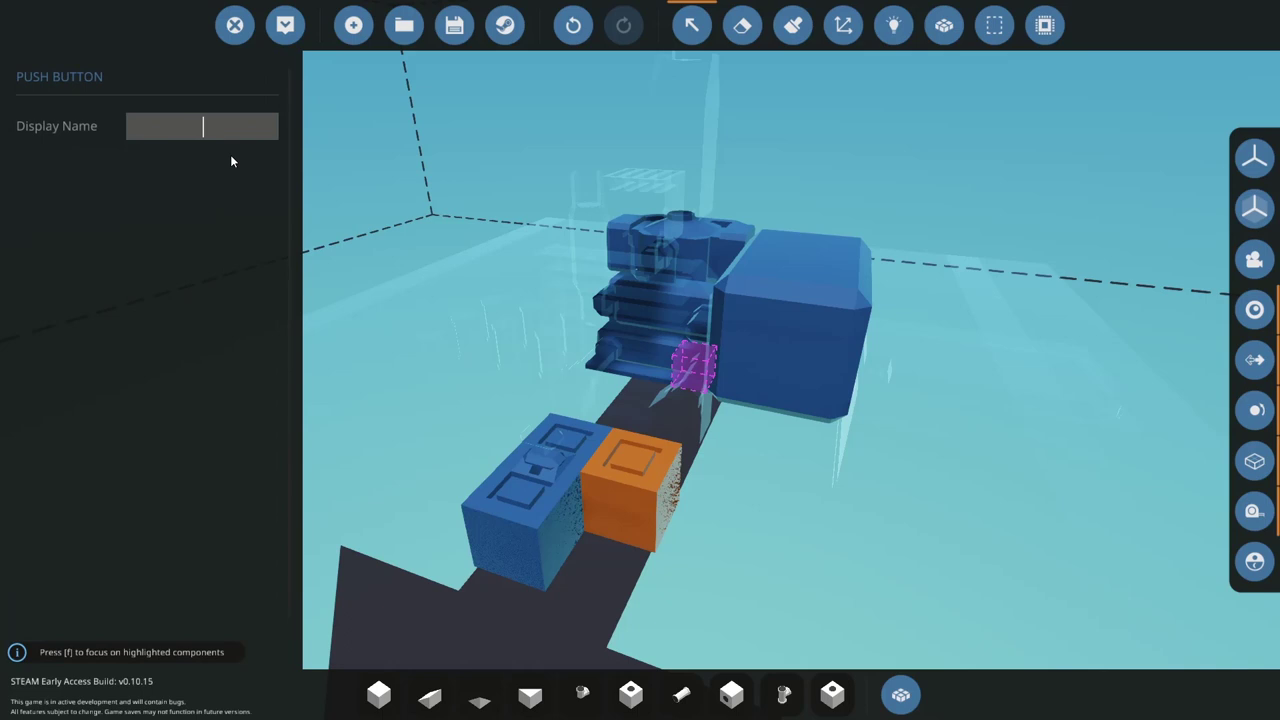
type("Startyer")
key("BackSpace")
key("BackSpace")
key("BackSpace")
key("BackSpace")
type("er")
key("BackSpace")
key("BackSpace")
key("BackSpace")
type("rter")
- Link the push button's output to the engine's starter input and the lever's Throttle output to the engine's Throttle input
left_click(894, 24)
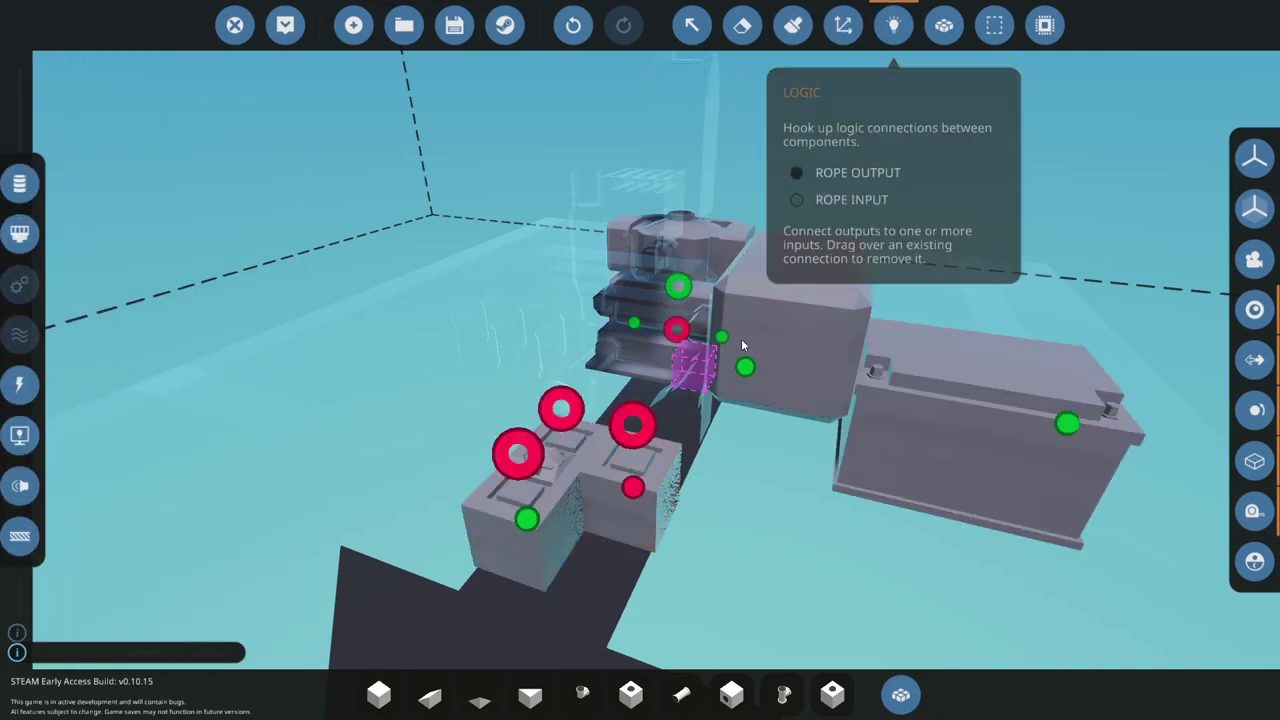
left_click_drag(633, 487, 676, 331)
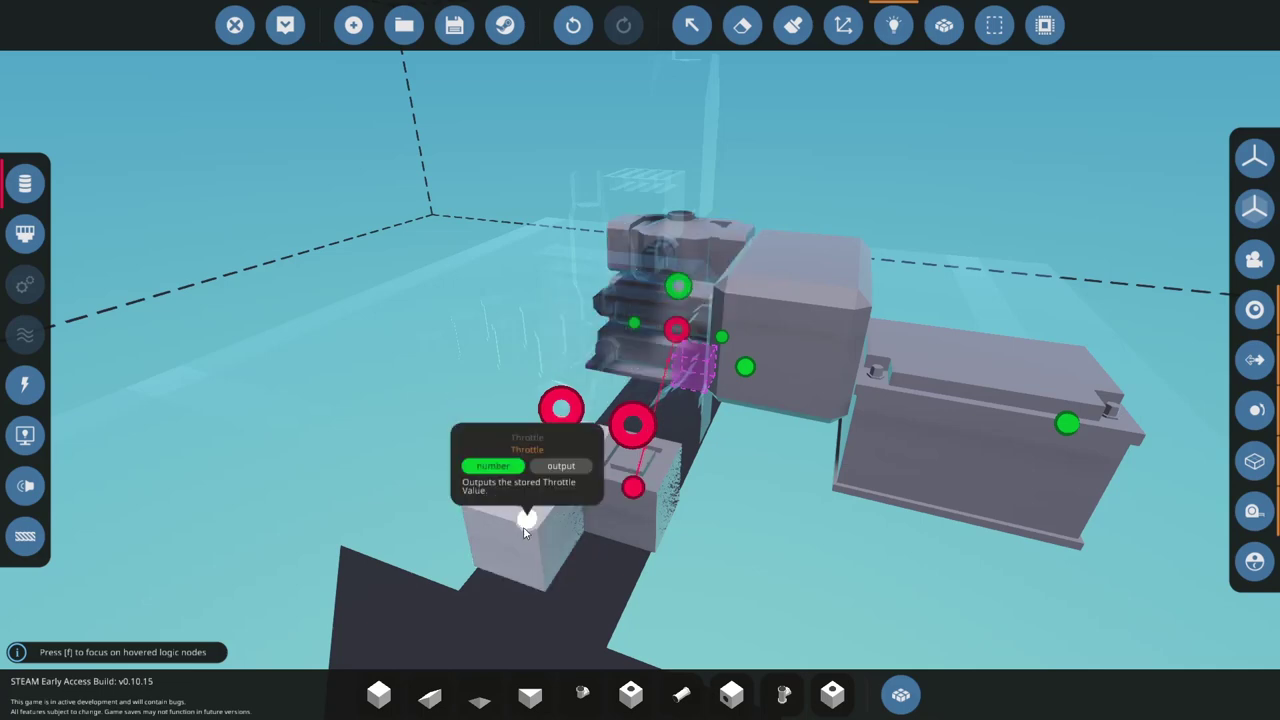
left_click_drag(656, 309, 675, 288)
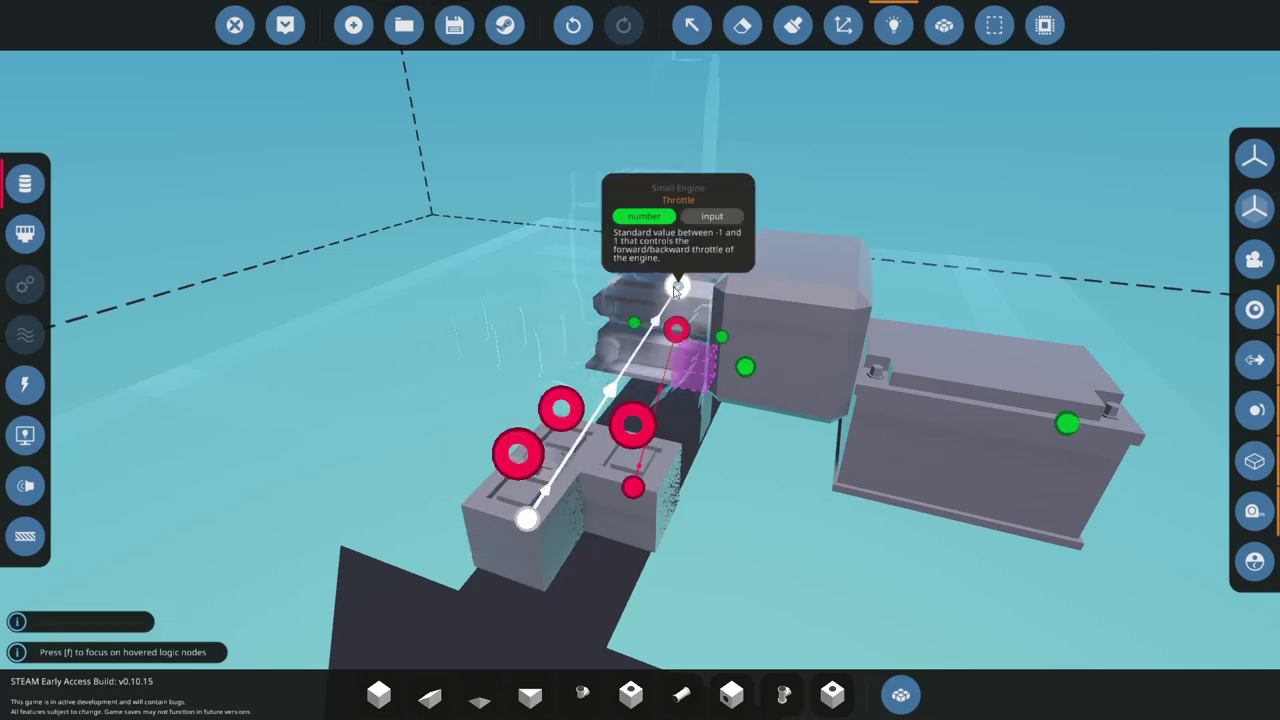
- Wire the battery's electric node to the small engine, the push button and the throttle lever
left_click(13, 395)
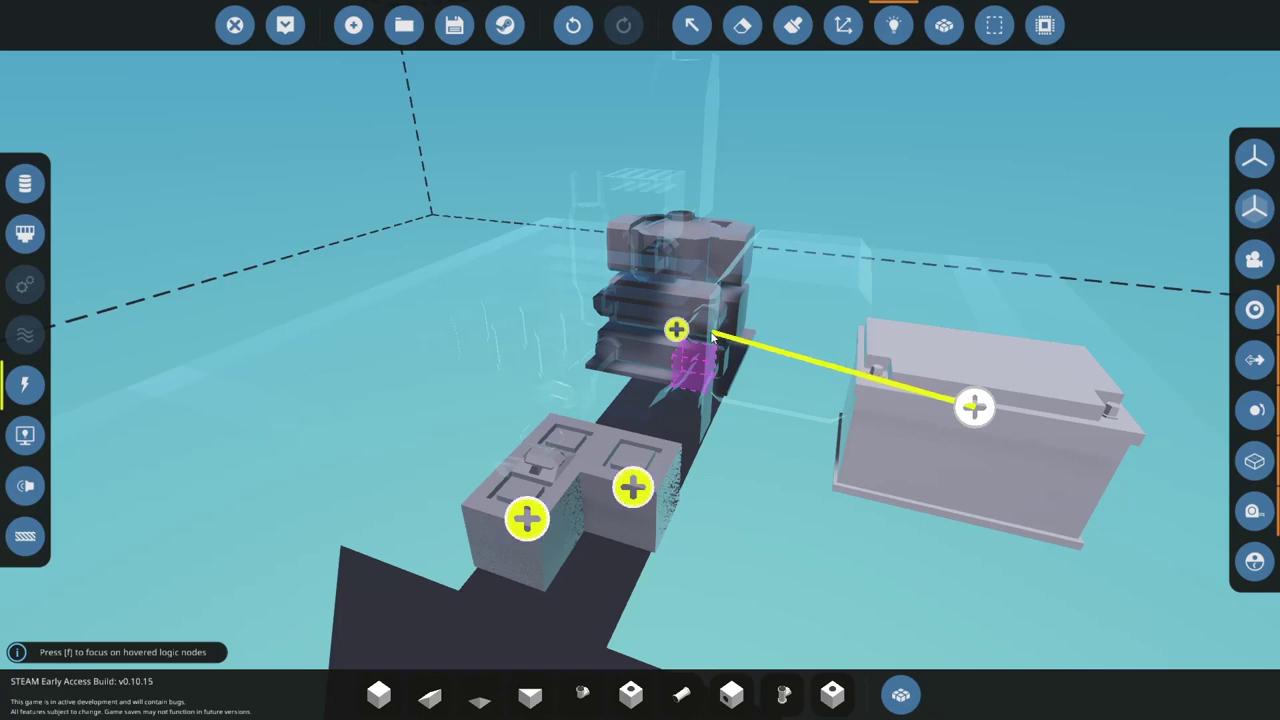
left_click_drag(676, 330, 527, 517)
right_click_drag(527, 517, 480, 600)
- Examine the vehicle's connections across the different logic node types, then return to the normal building view
left_click(42, 489)
left_click(24, 442)
left_click(25, 389)
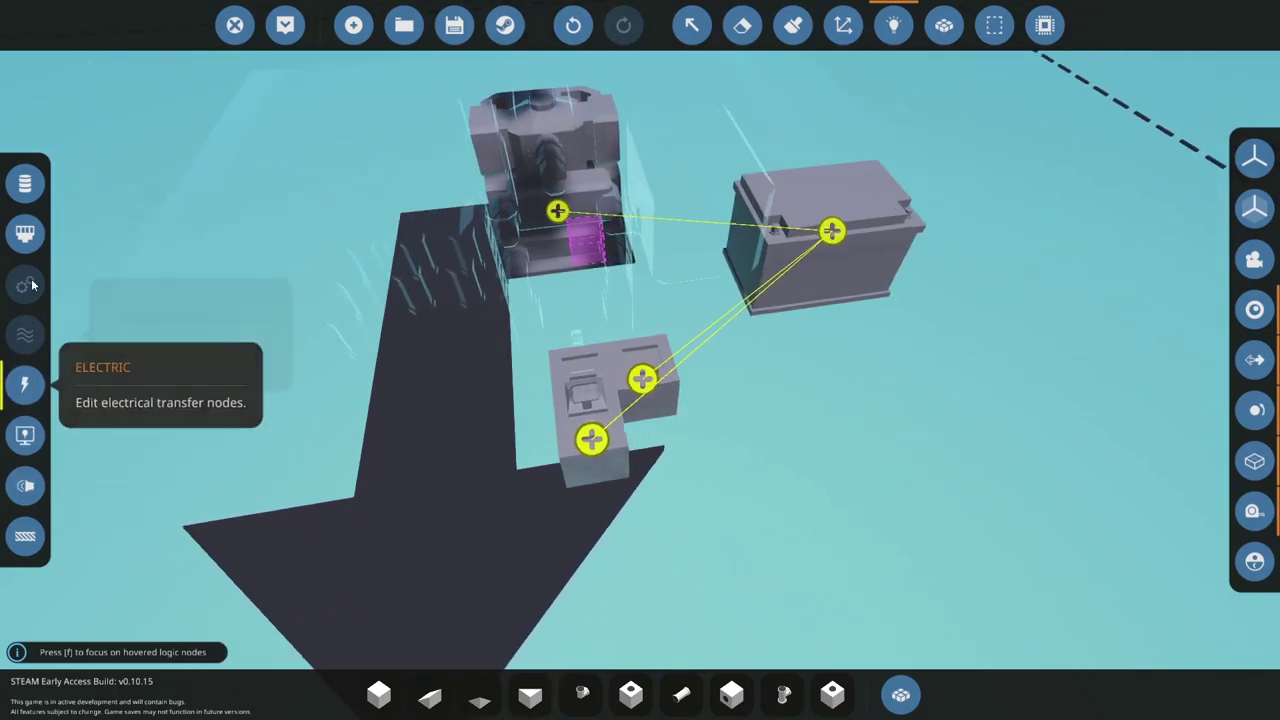
left_click(22, 241)
left_click(20, 185)
right_click_drag(585, 480, 594, 423)
key("w")
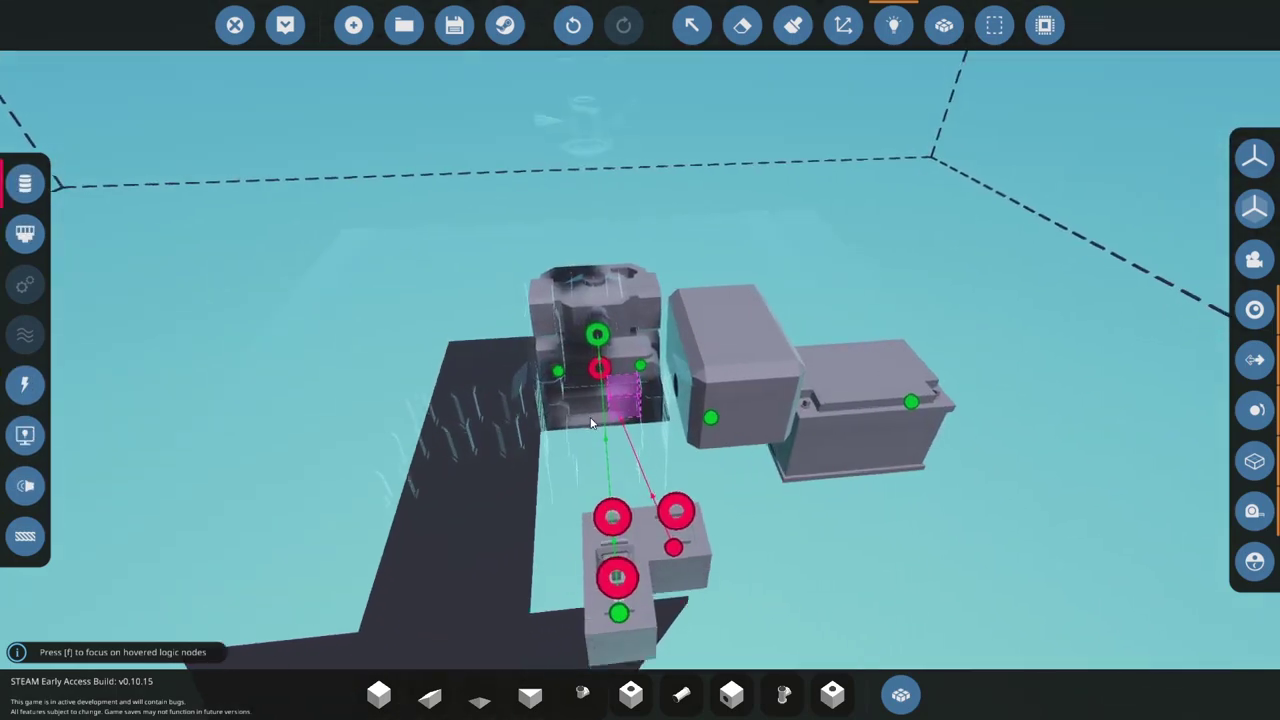
key("1")
key("s")
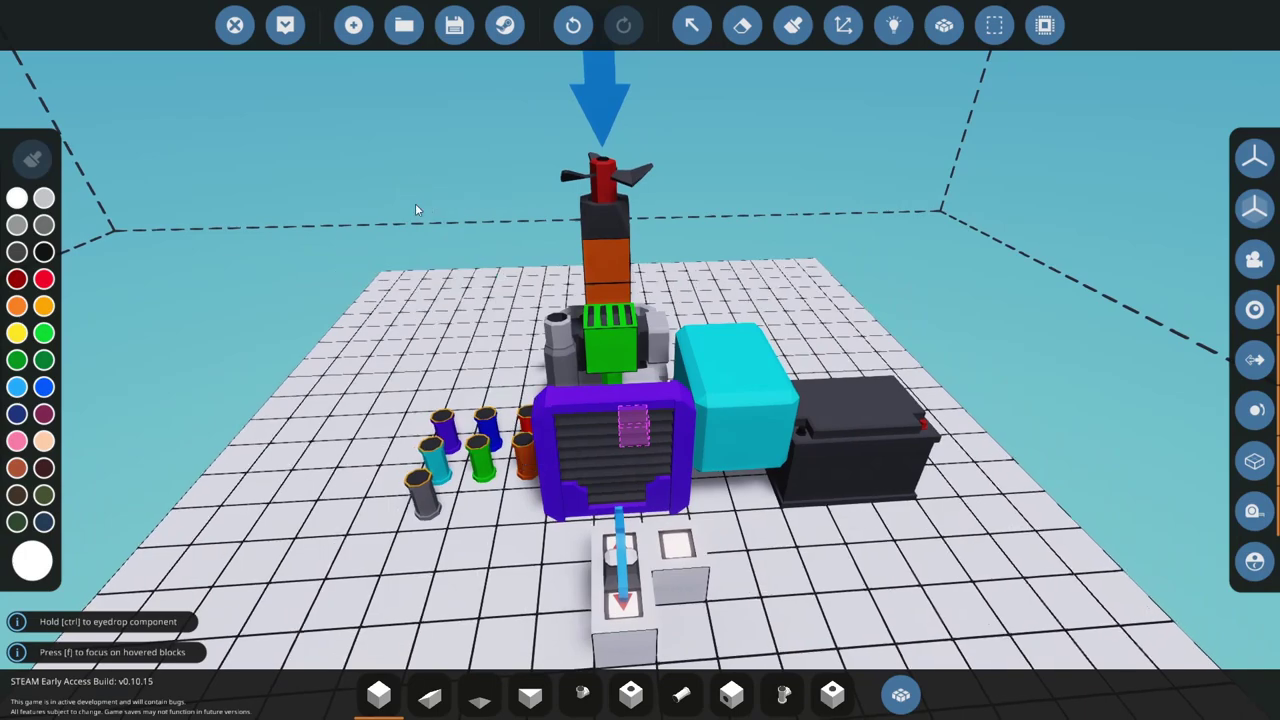
- Spawn the vehicle in the hangar and walk over to it
left_click(284, 27)
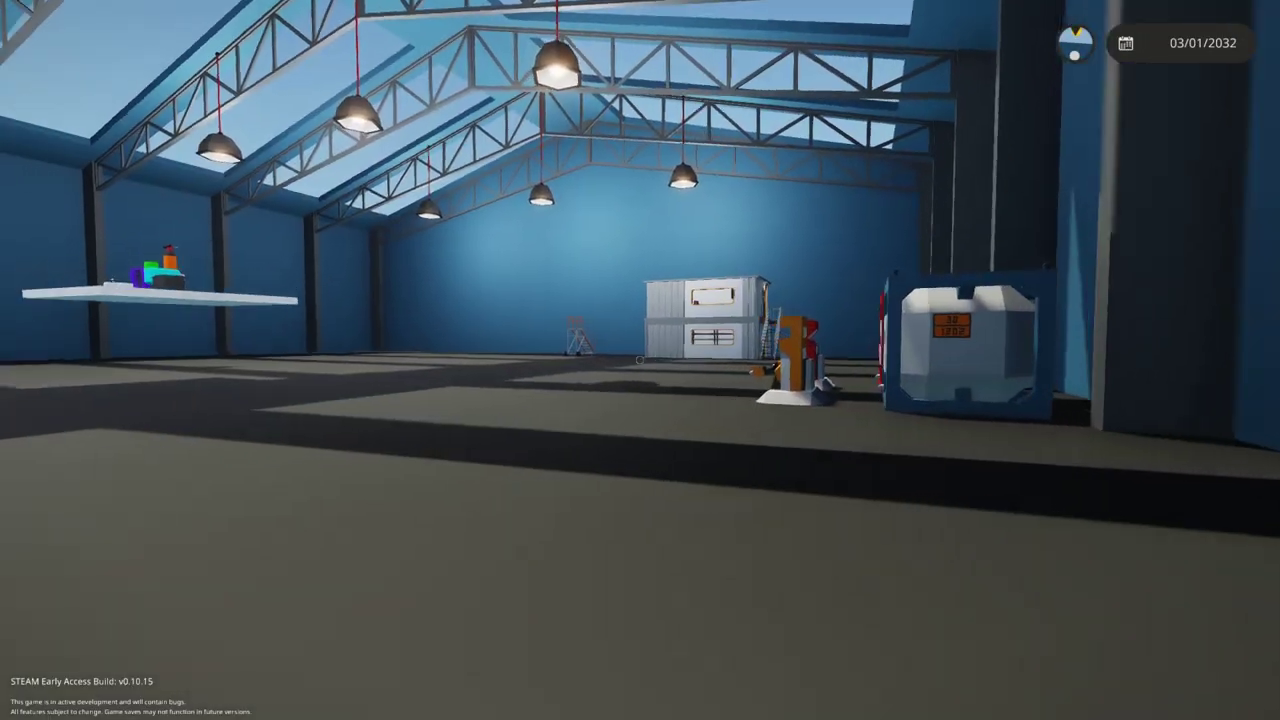
key("w")
scroll(640, 360, "up", 5)
scroll(640, 360, "down", 5)
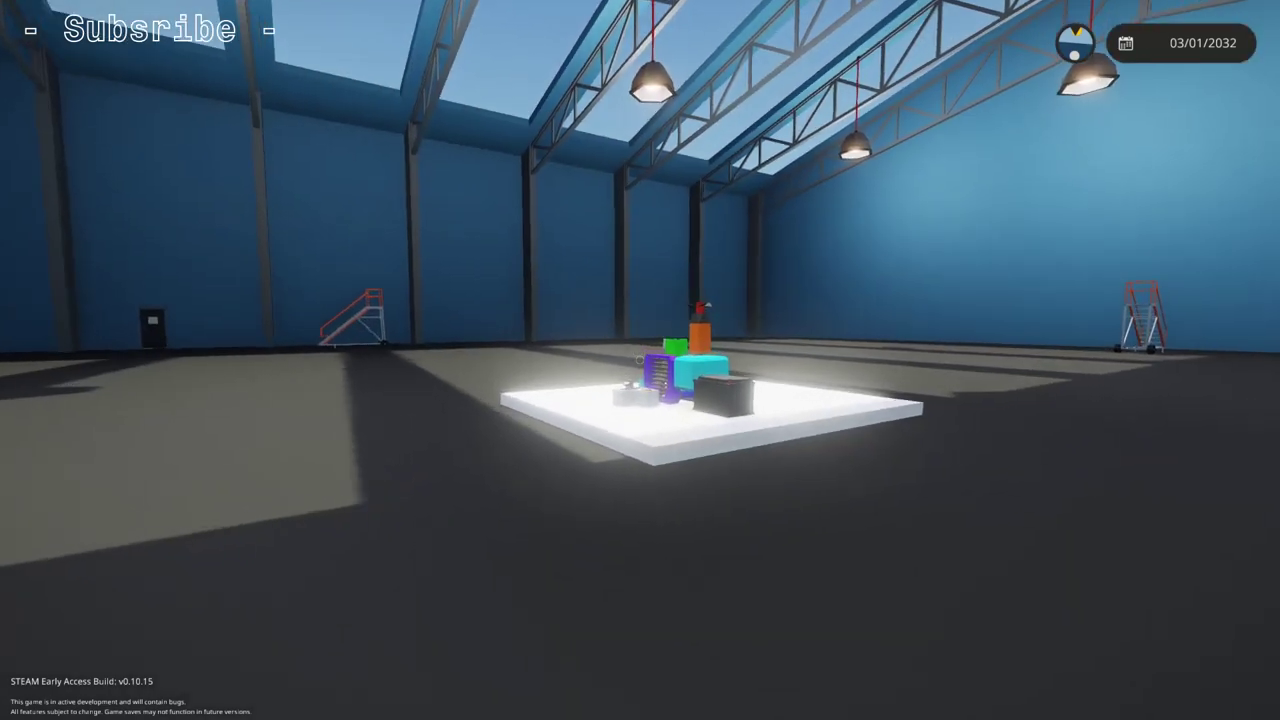
key("w")
- Set the Throttle lever to 1.00, operate the Starter button, and watch the small engine run
key("q")
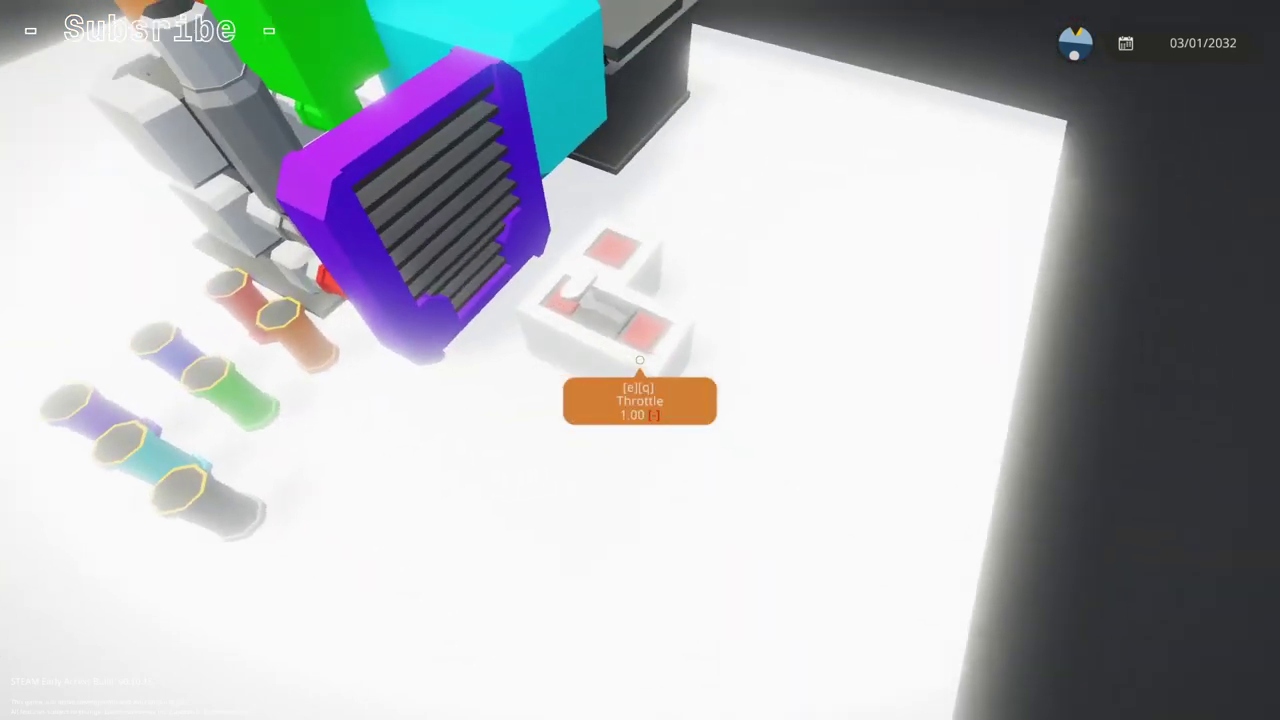
key("q")
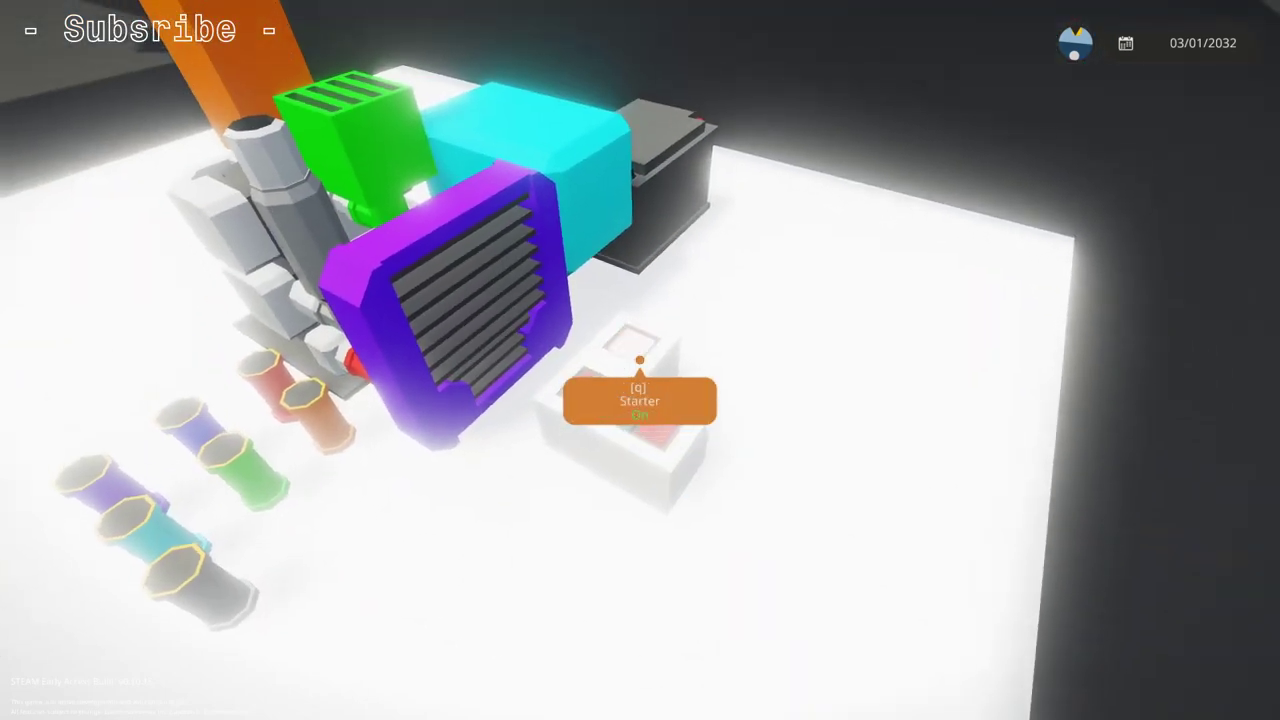
key("q")
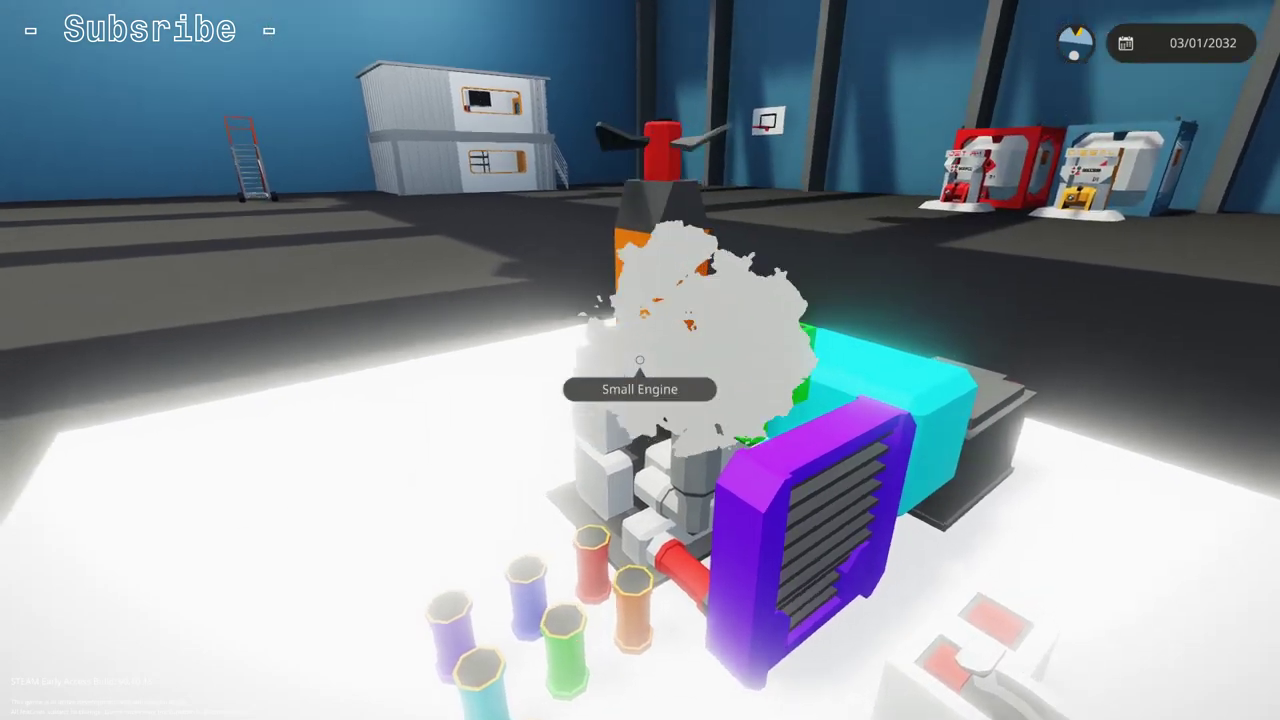
key("shift")
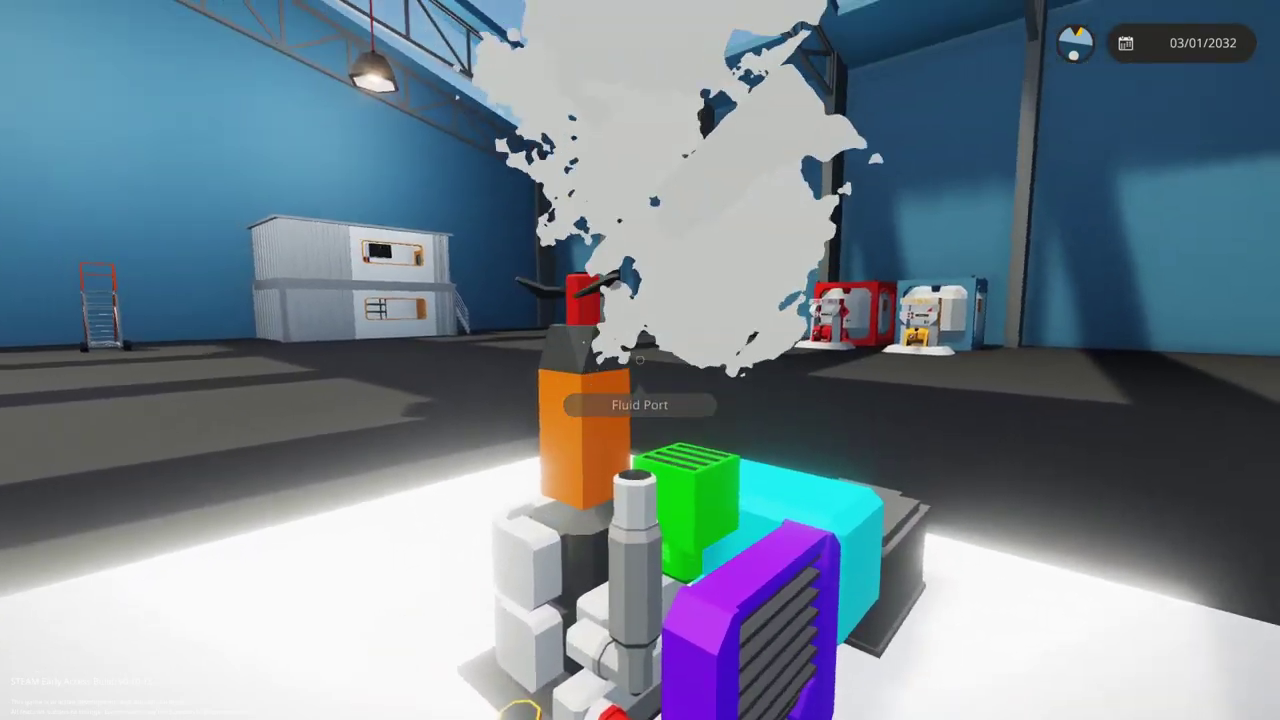
- Return to the workbench editor and place a dial from the component inventory beside the throttle lever
key("d")
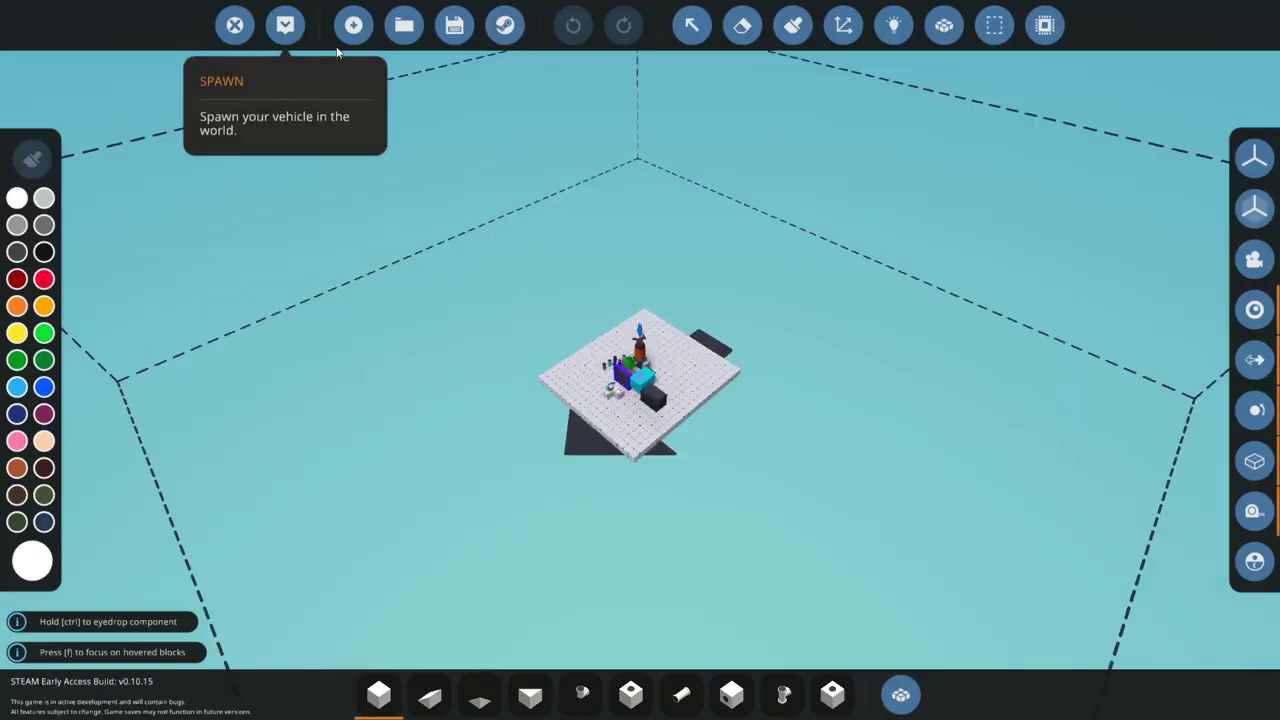
scroll(657, 337, "up", 5)
right_click_drag(657, 337, 678, 375)
scroll(960, 337, "up", 5)
scroll(882, 686, "down", 3)
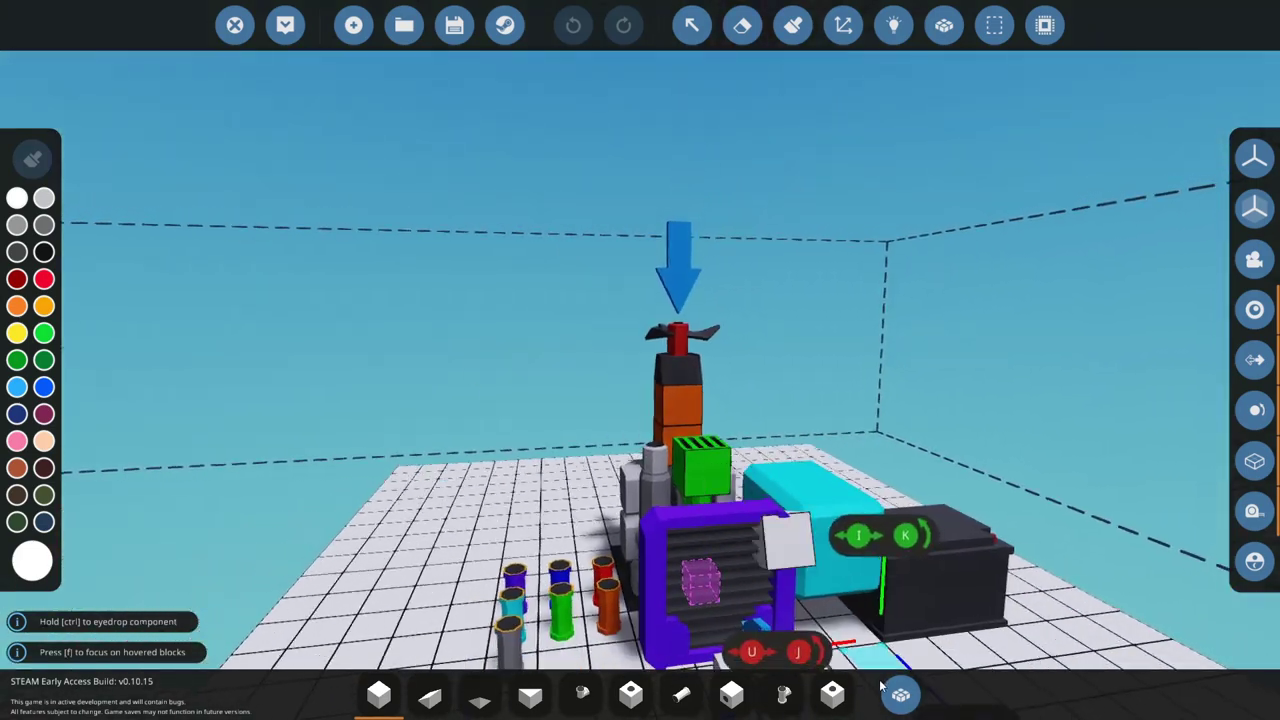
left_click(899, 694)
scroll(452, 356, "down", 2)
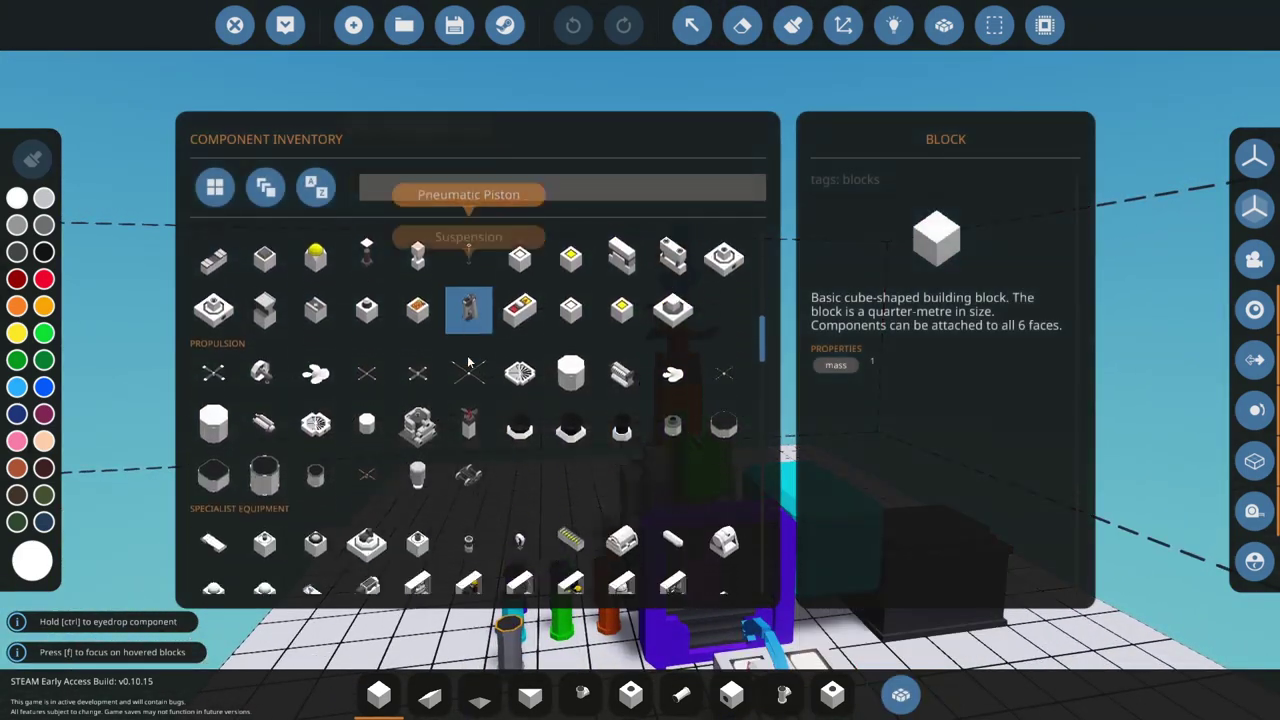
scroll(468, 362, "down", 8)
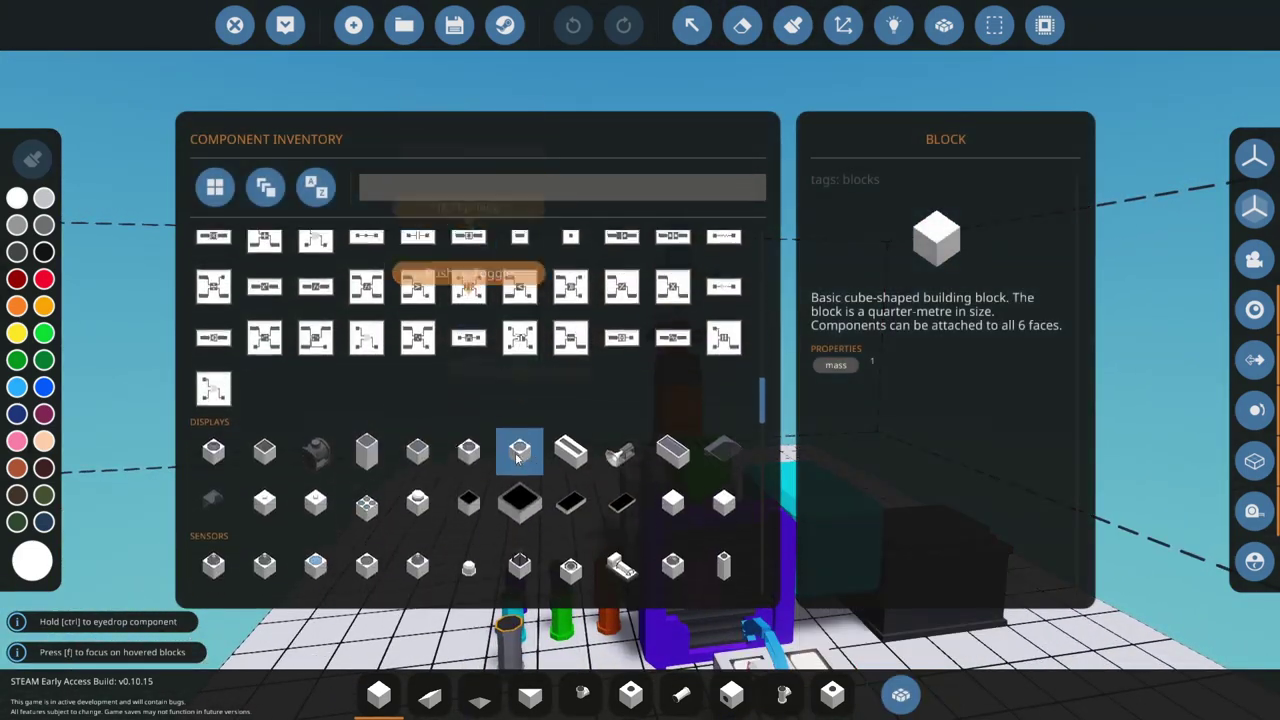
left_click(515, 455)
right_click_drag(515, 455, 620, 352)
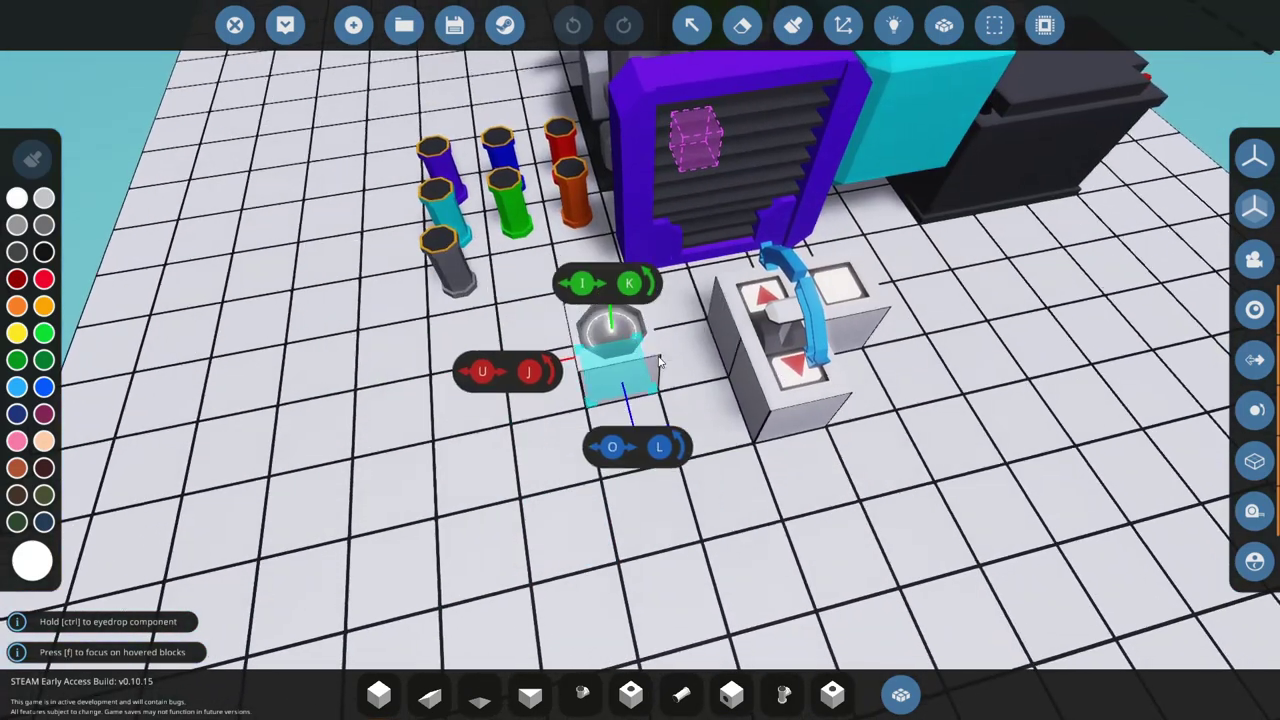
left_click(697, 351)
- Name the new dial RPS, set its Min Value to 0, and enter a new Max Value
left_click(692, 27)
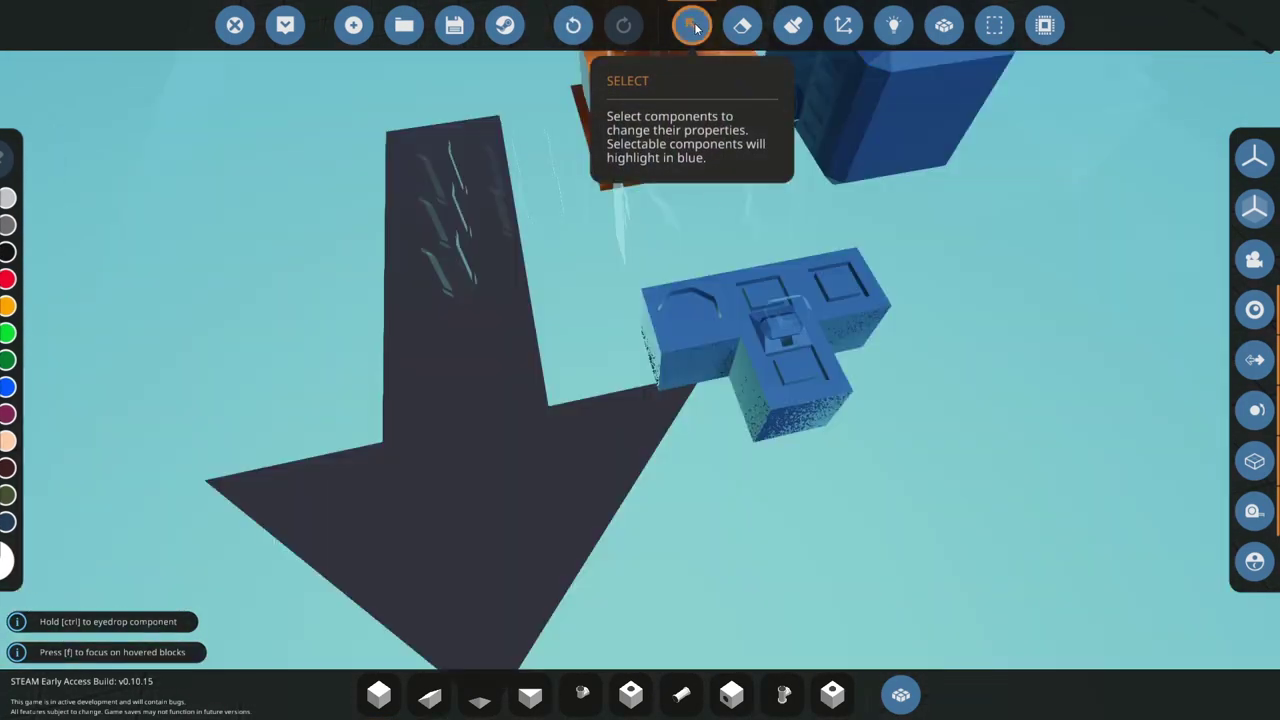
left_click(687, 316)
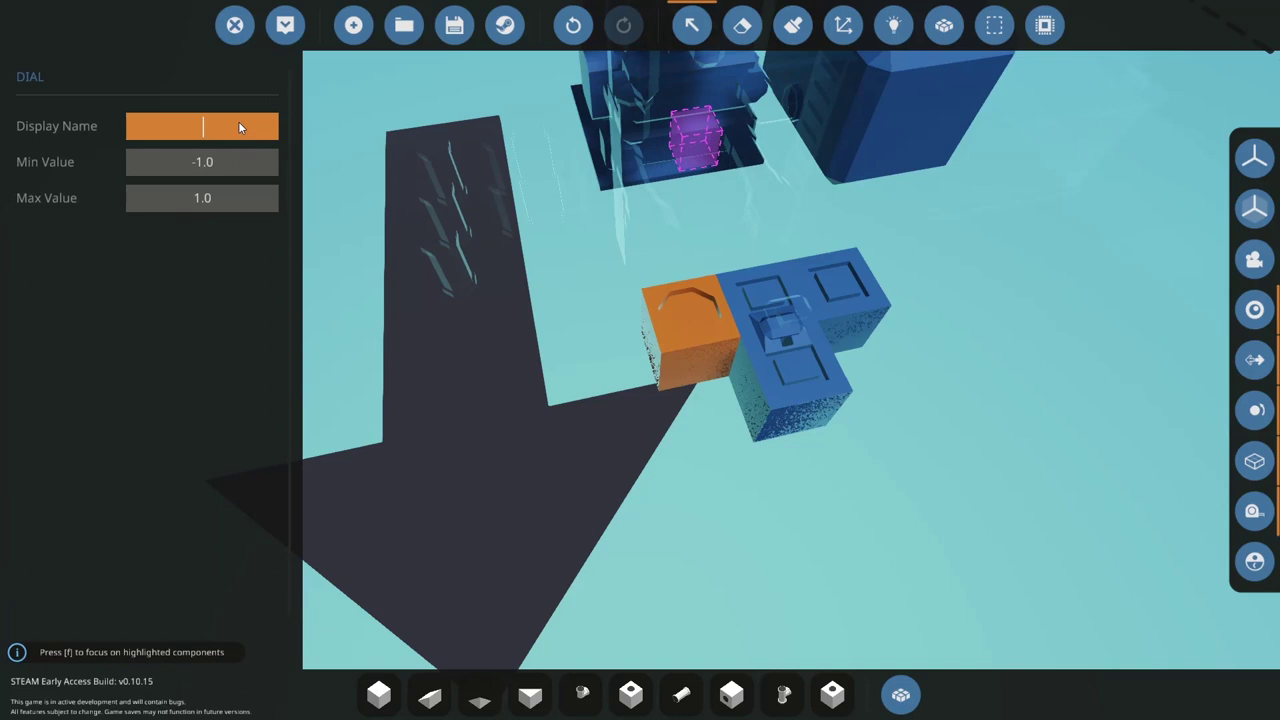
left_click(238, 126)
type("RPS")
left_click(144, 170)
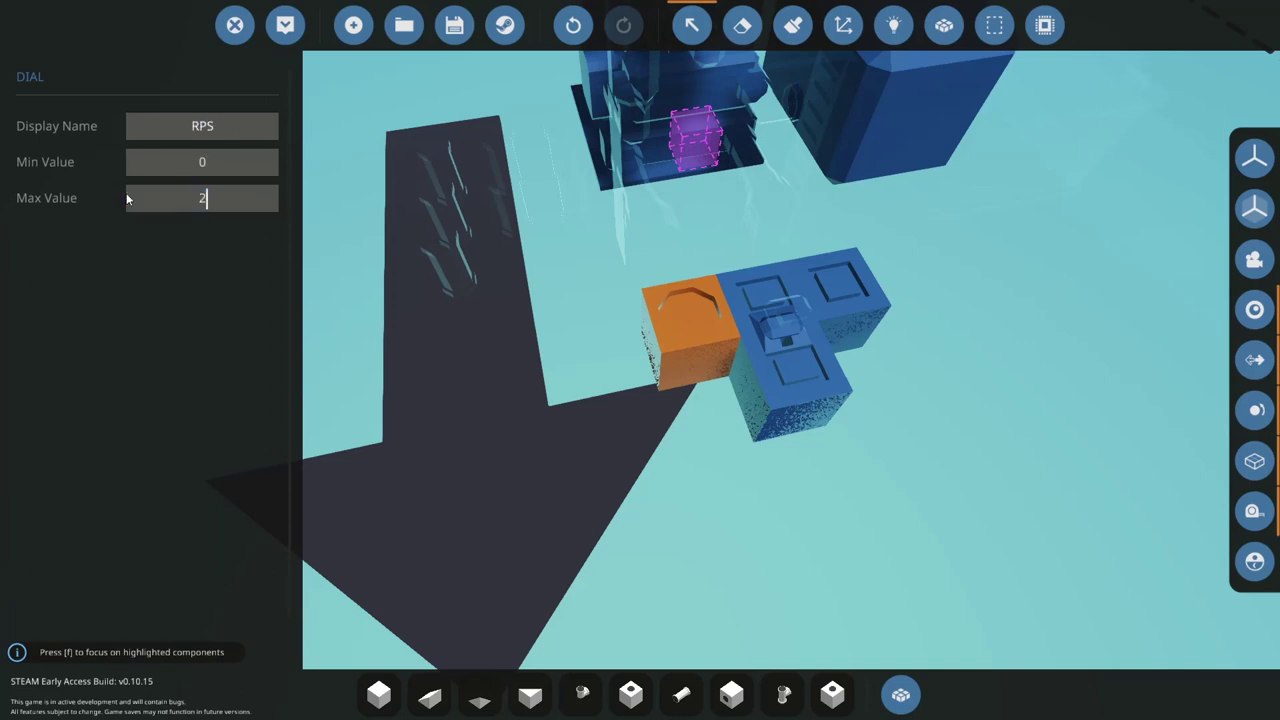
- Link the RPS dial's number node to the small engine, and wire the dial's electric node to the battery
left_click(894, 25)
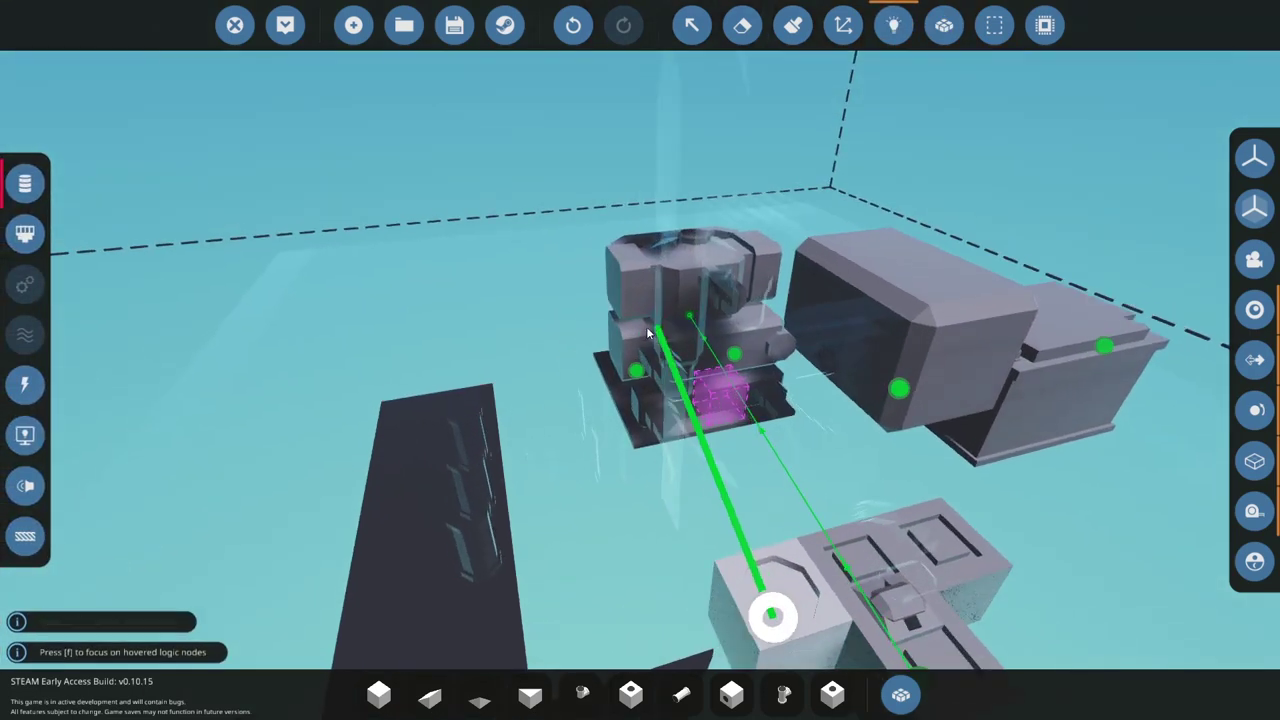
left_click_drag(648, 333, 737, 355)
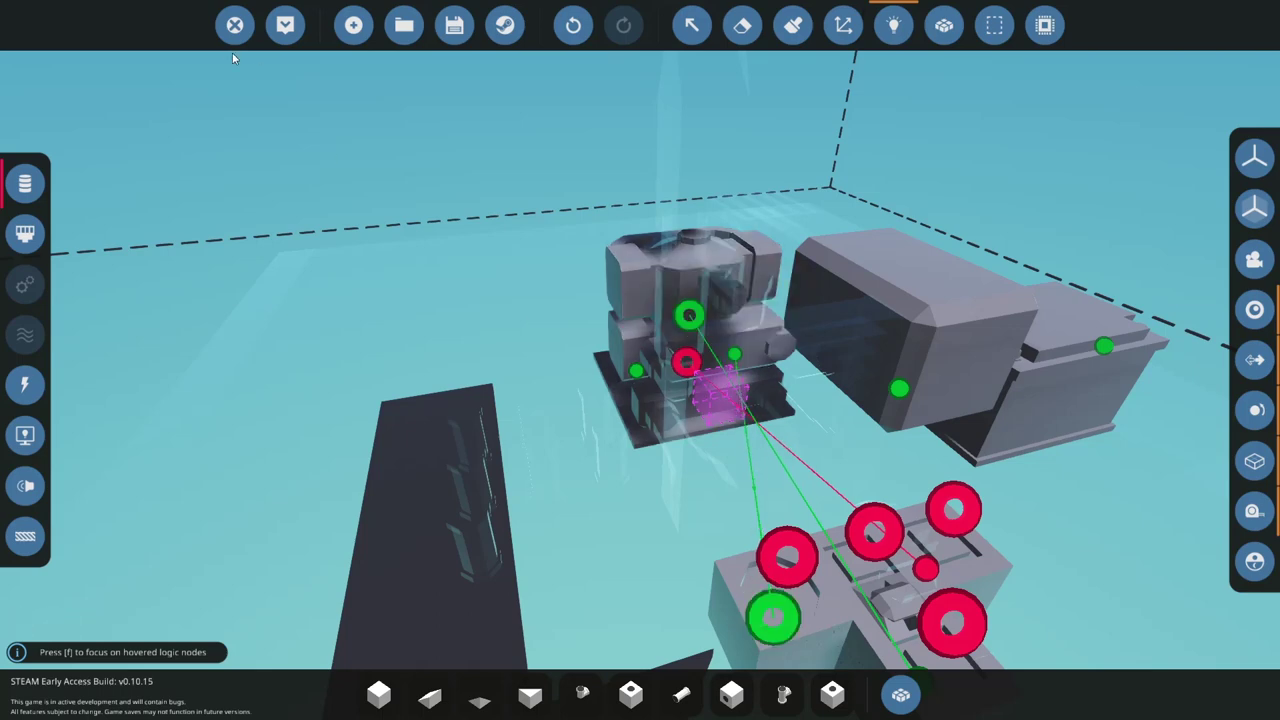
left_click(25, 385)
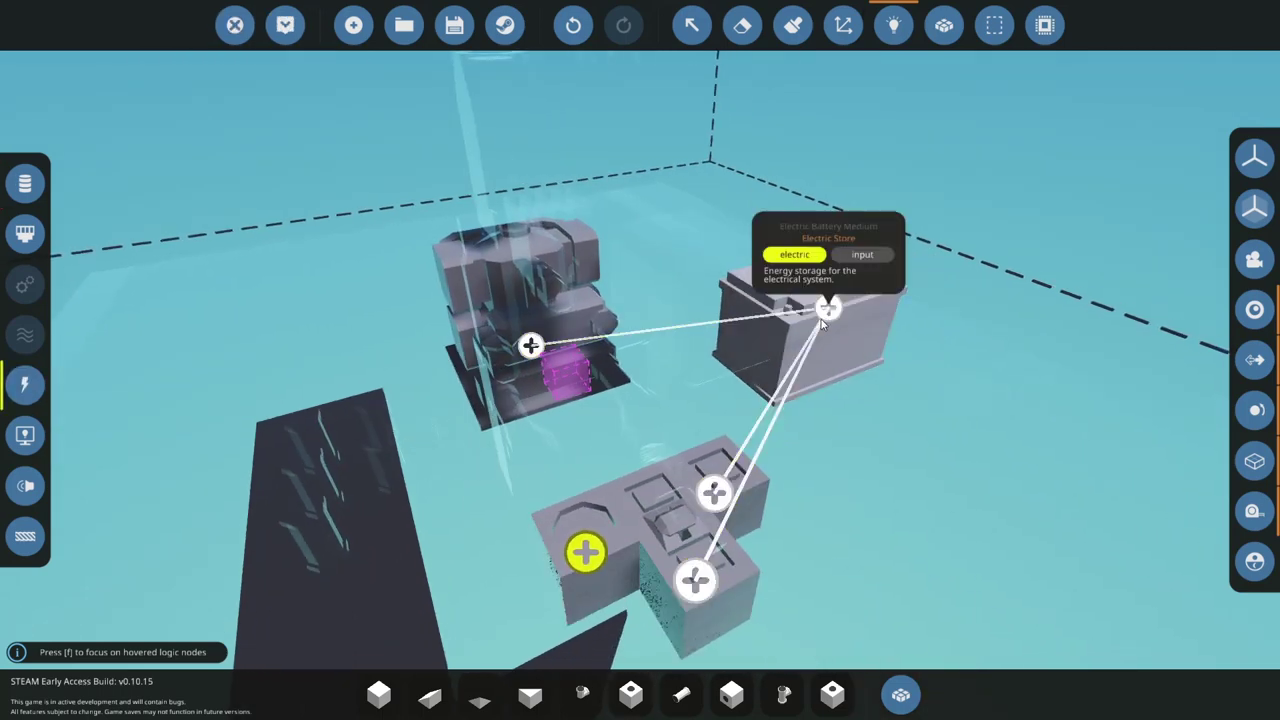
- Spawn the vehicle in the hangar, start the small engine, and watch the RPS dial and propeller
left_click(284, 25)
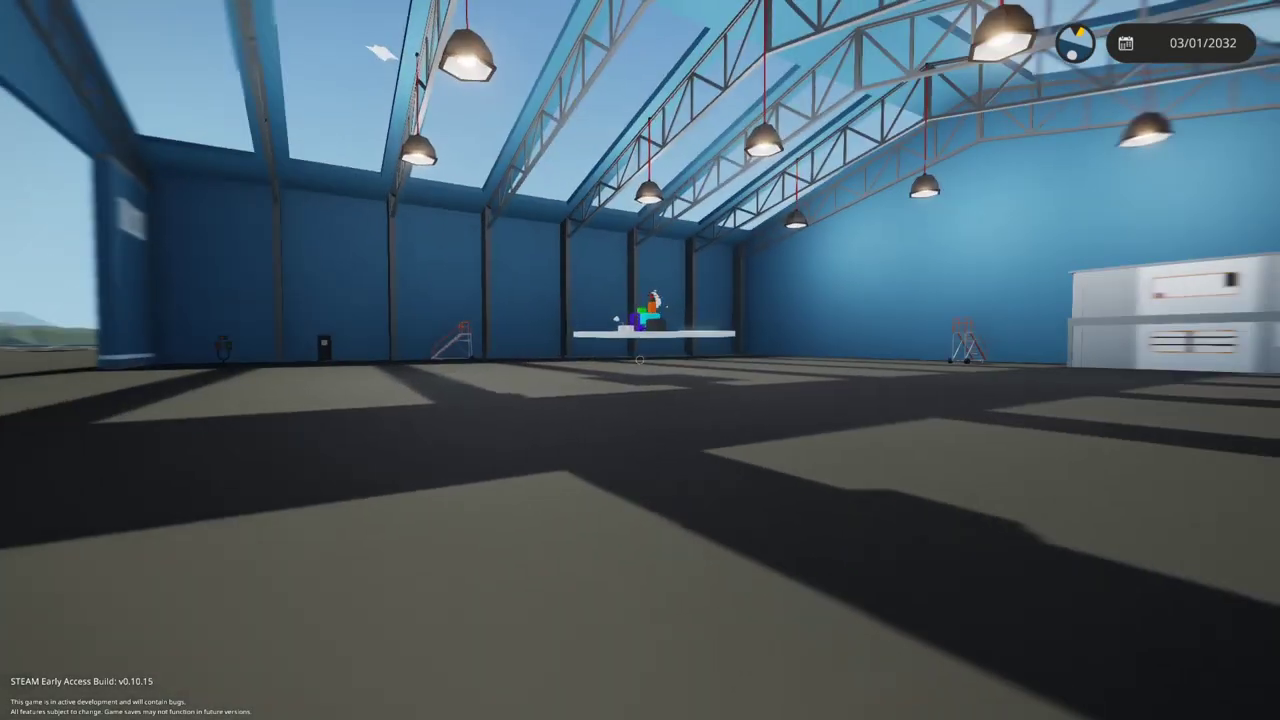
key("w")
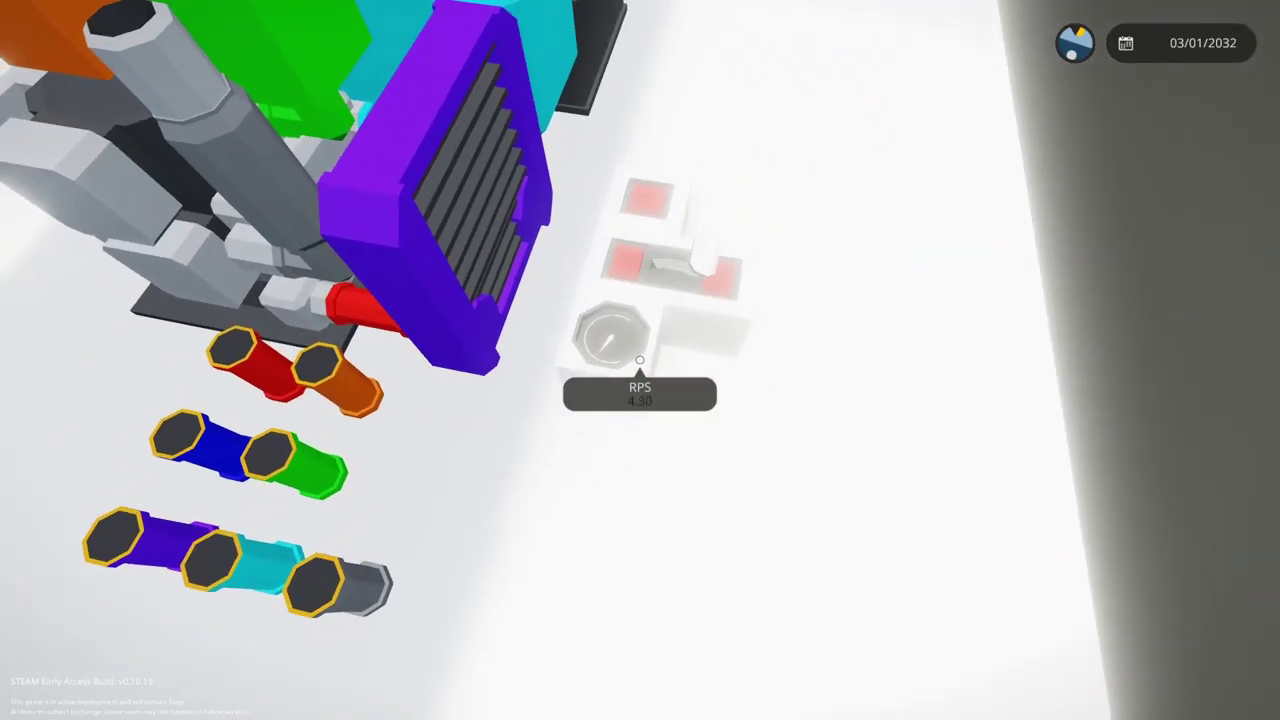
key("shift")
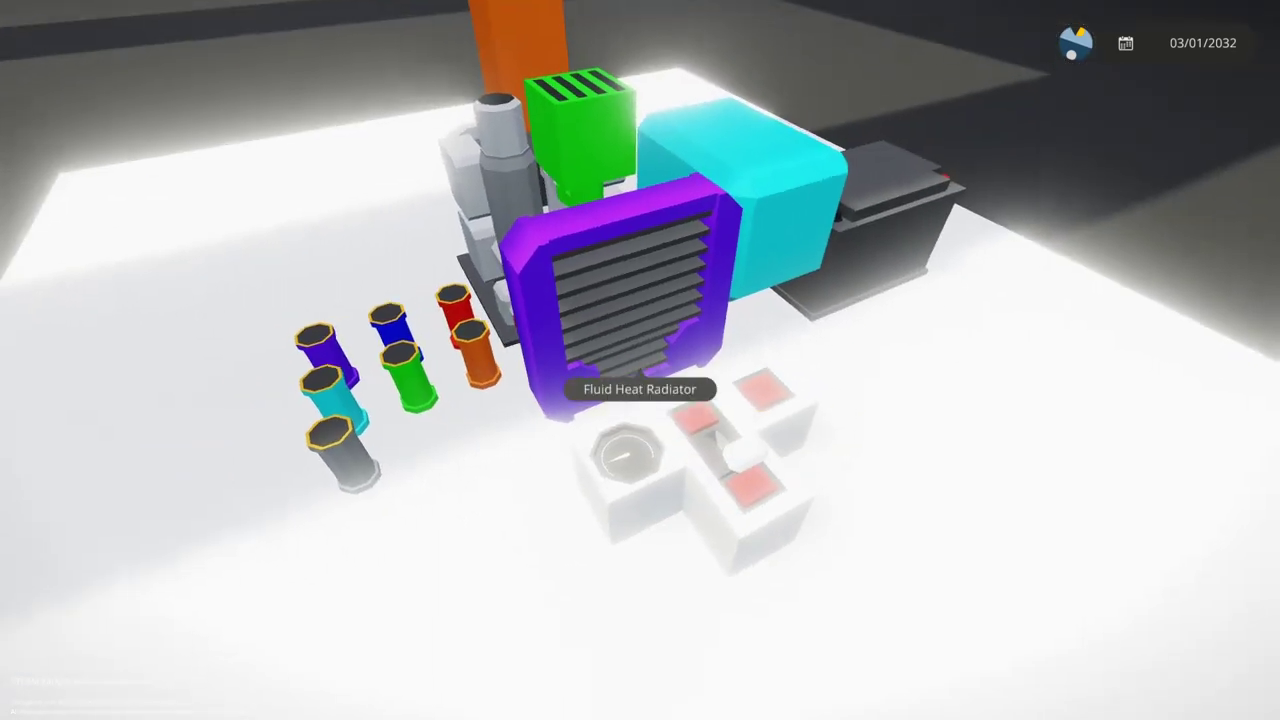
key("e")
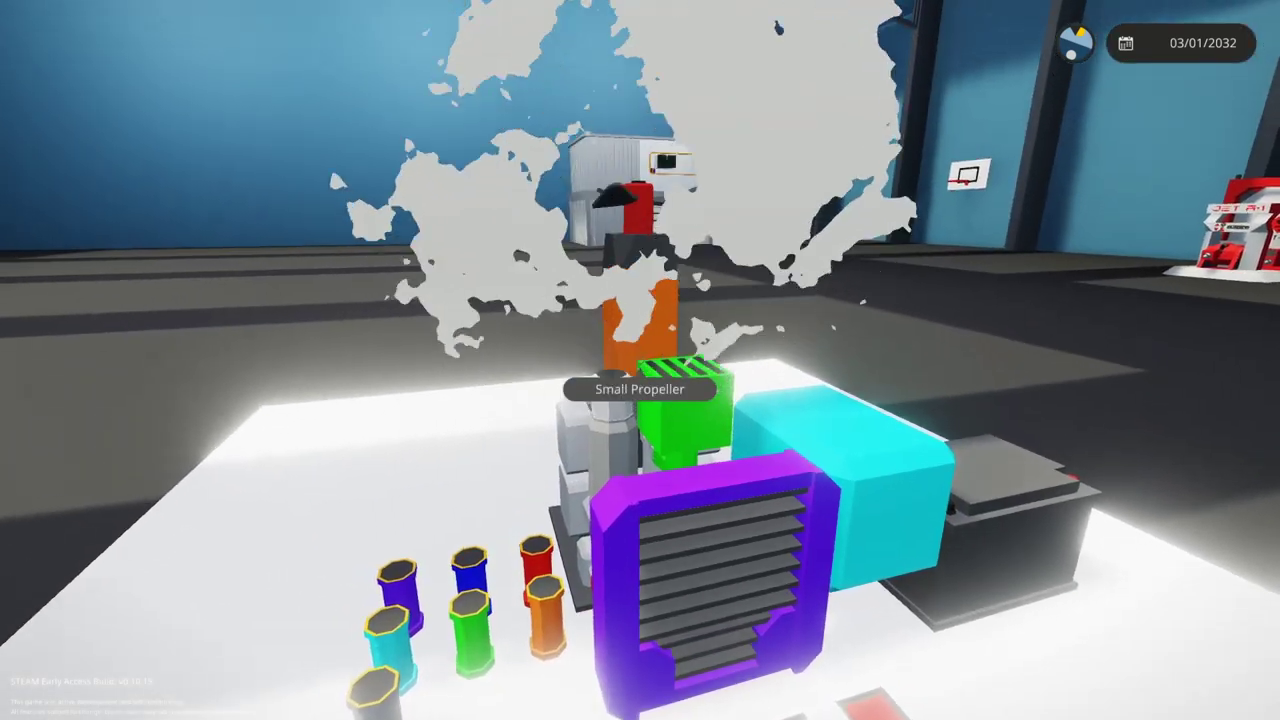
key("z")
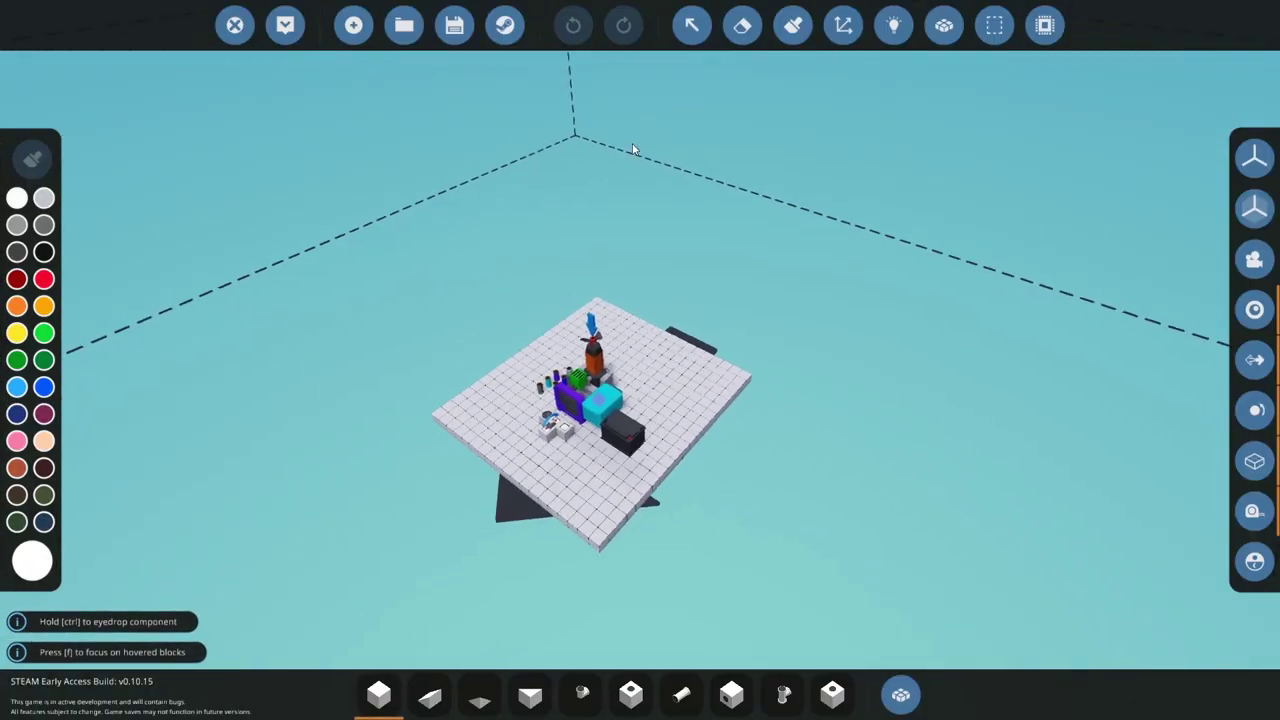
- Set the throttle lever's Max Value to 0.5 and spawn the vehicle again
left_click(692, 26)
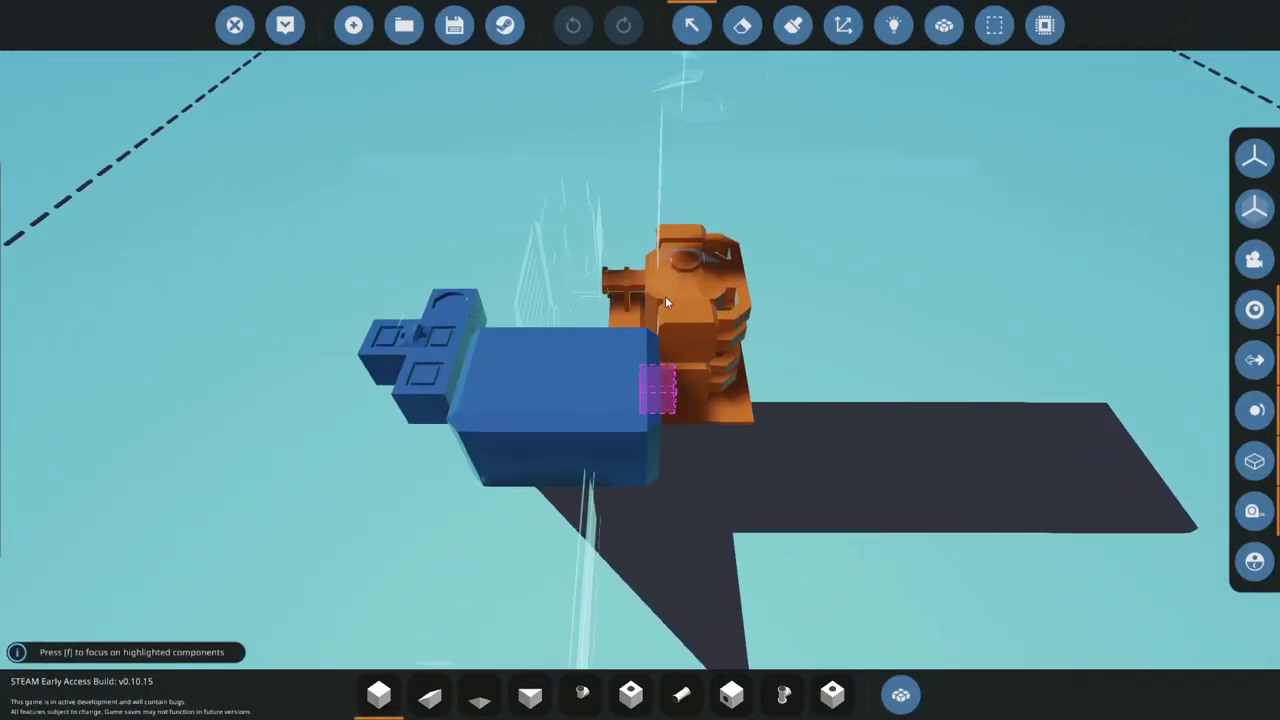
left_click(423, 334)
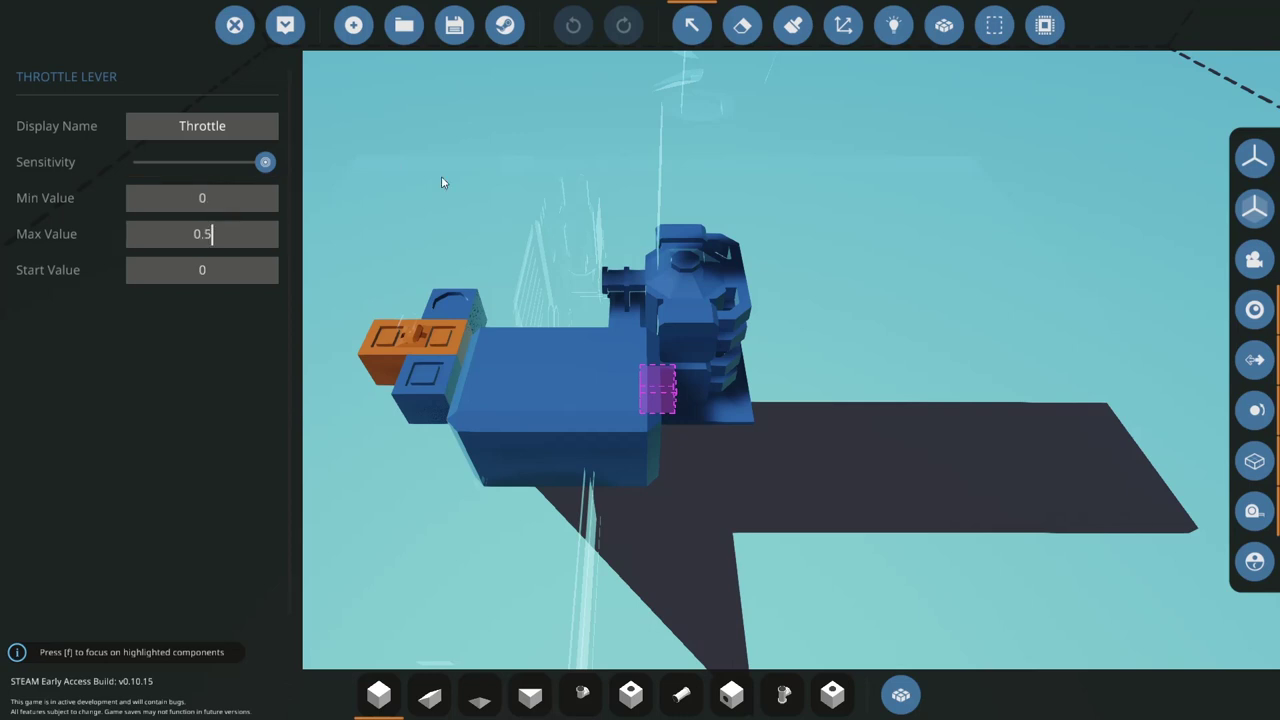
left_click(285, 25)
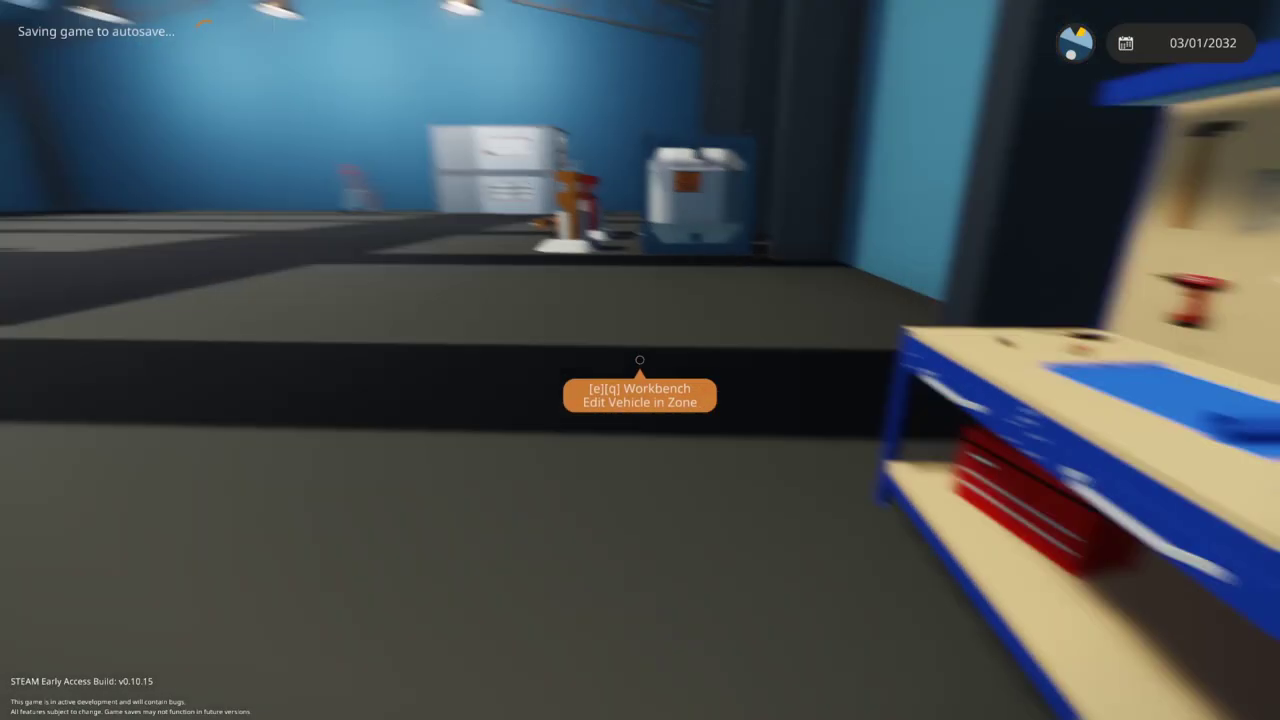
- Walk over to the vehicle, run the small engine with the throttle raised, and watch the RPS dial
key("w")
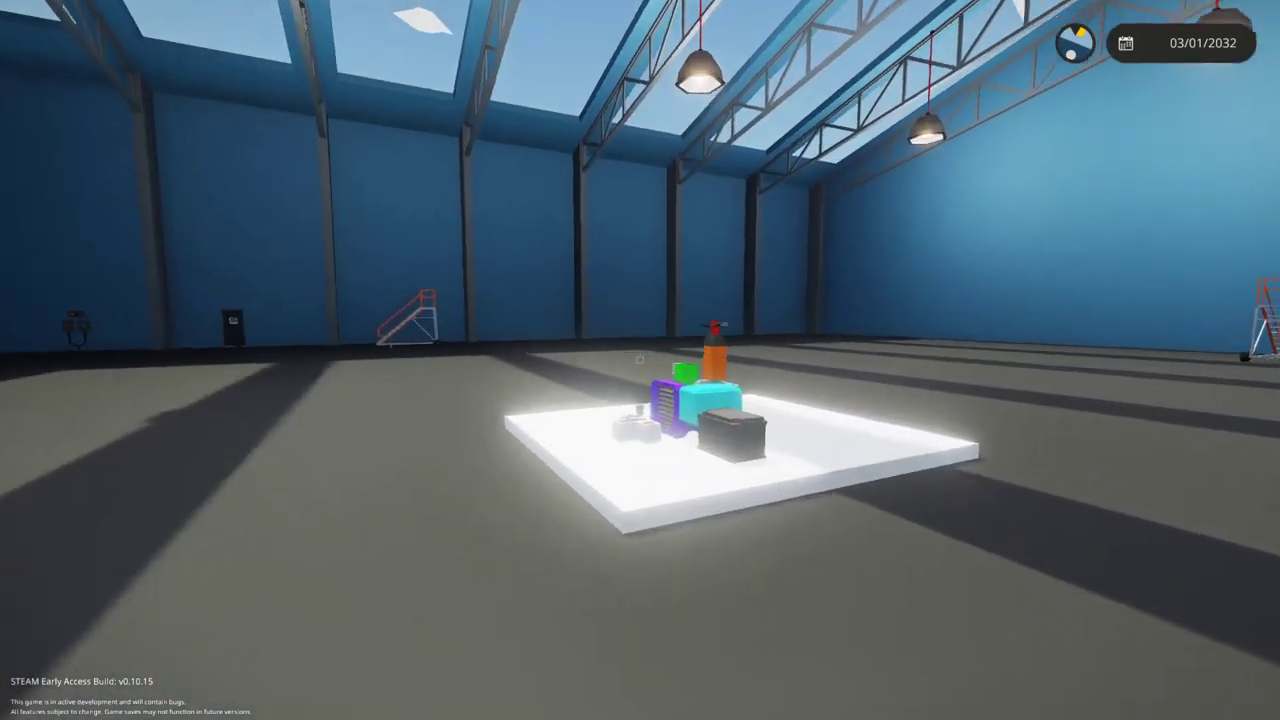
key("w")
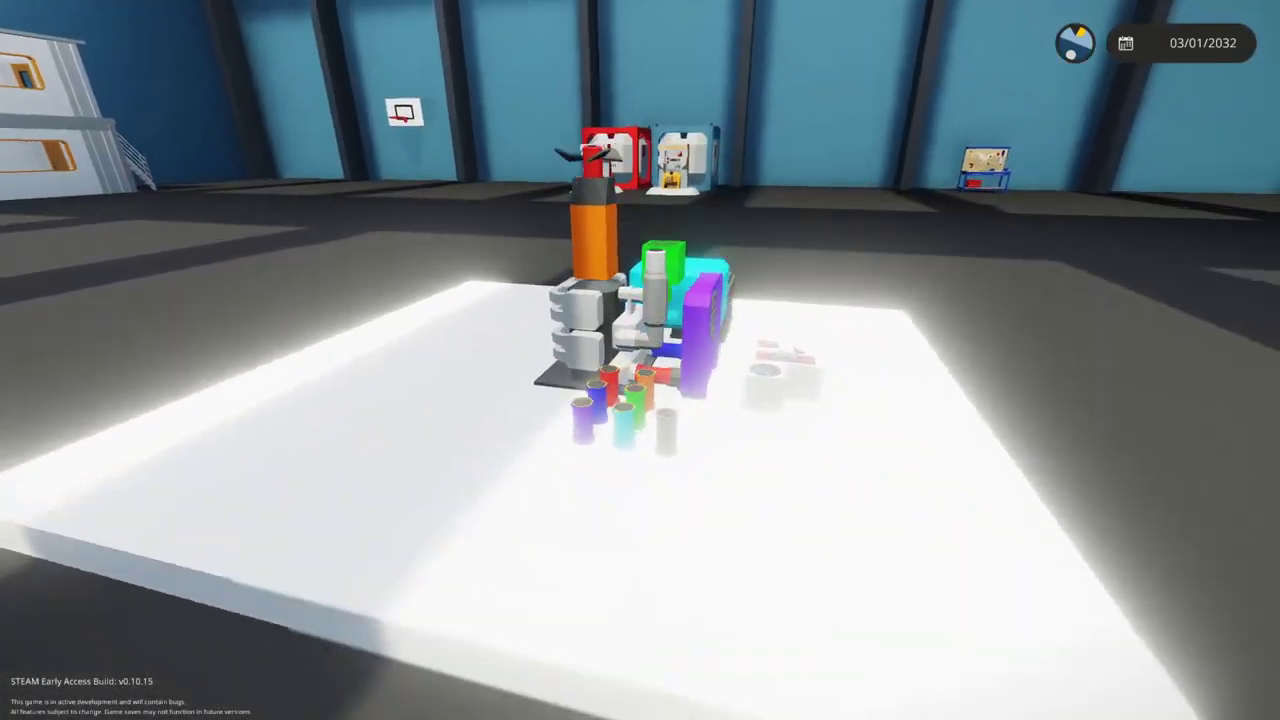
key("w")
key("d")
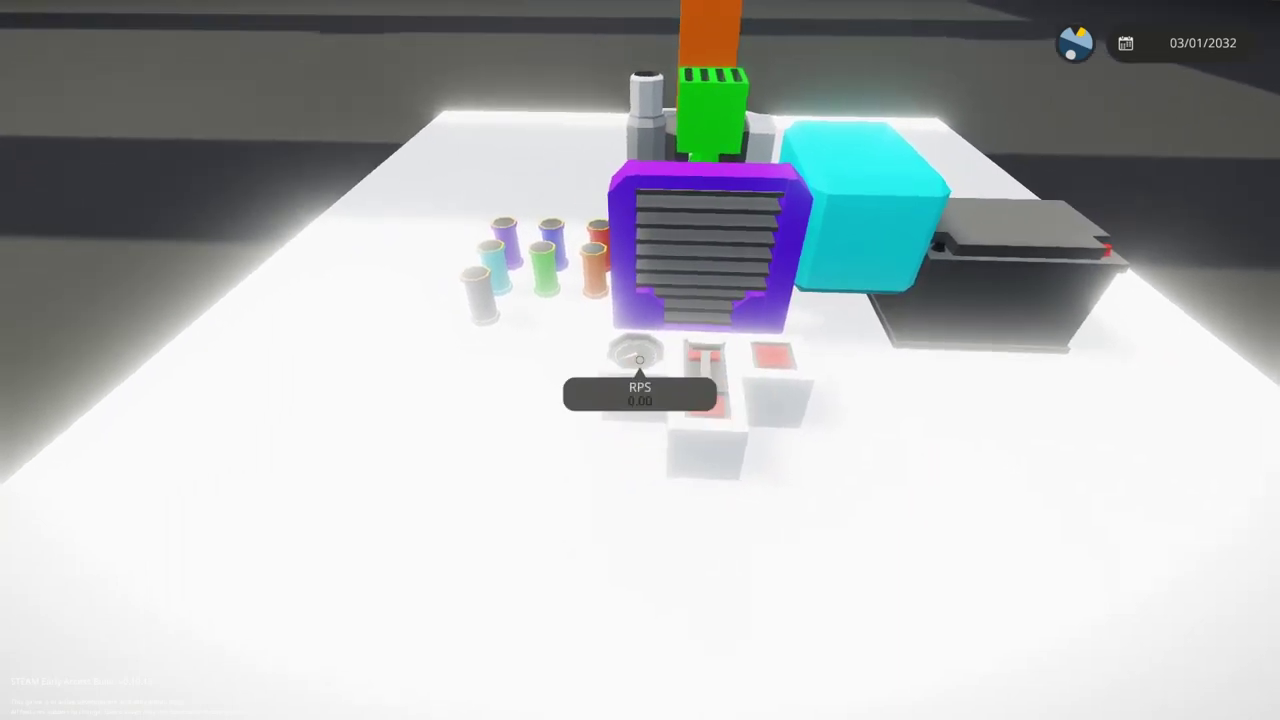
key("q")
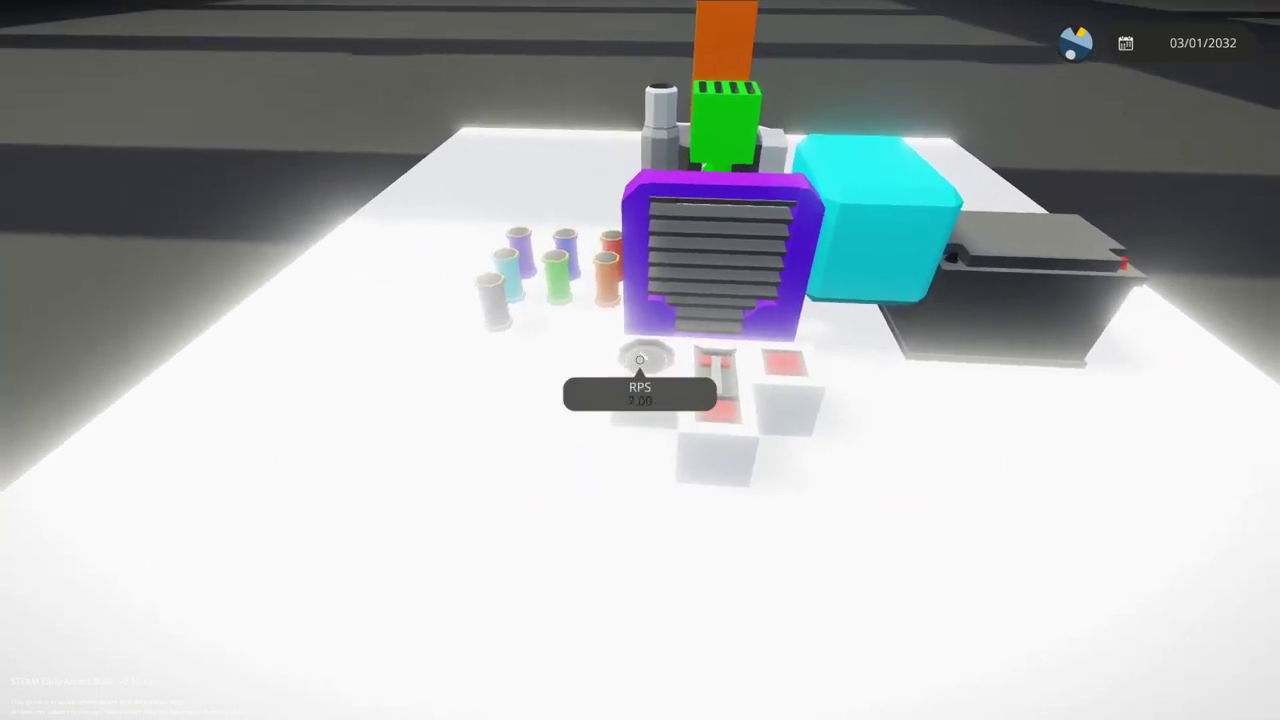
key("w")
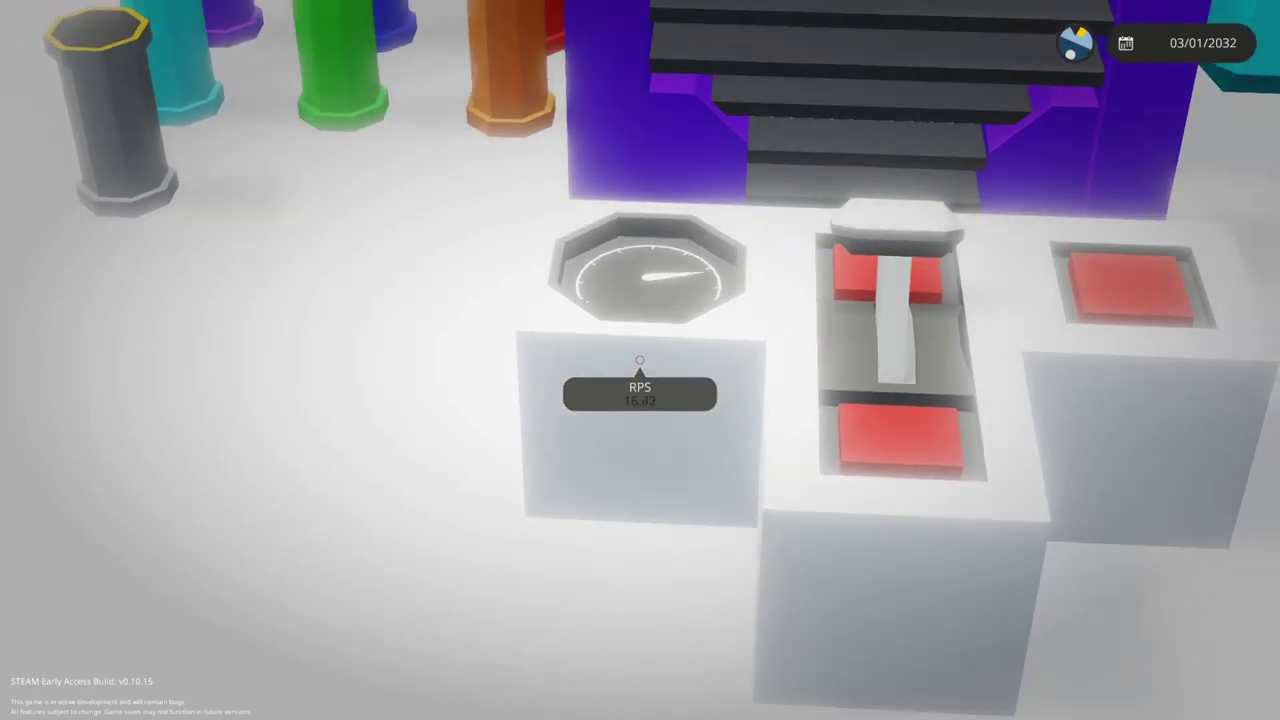
key("w")
key("a")
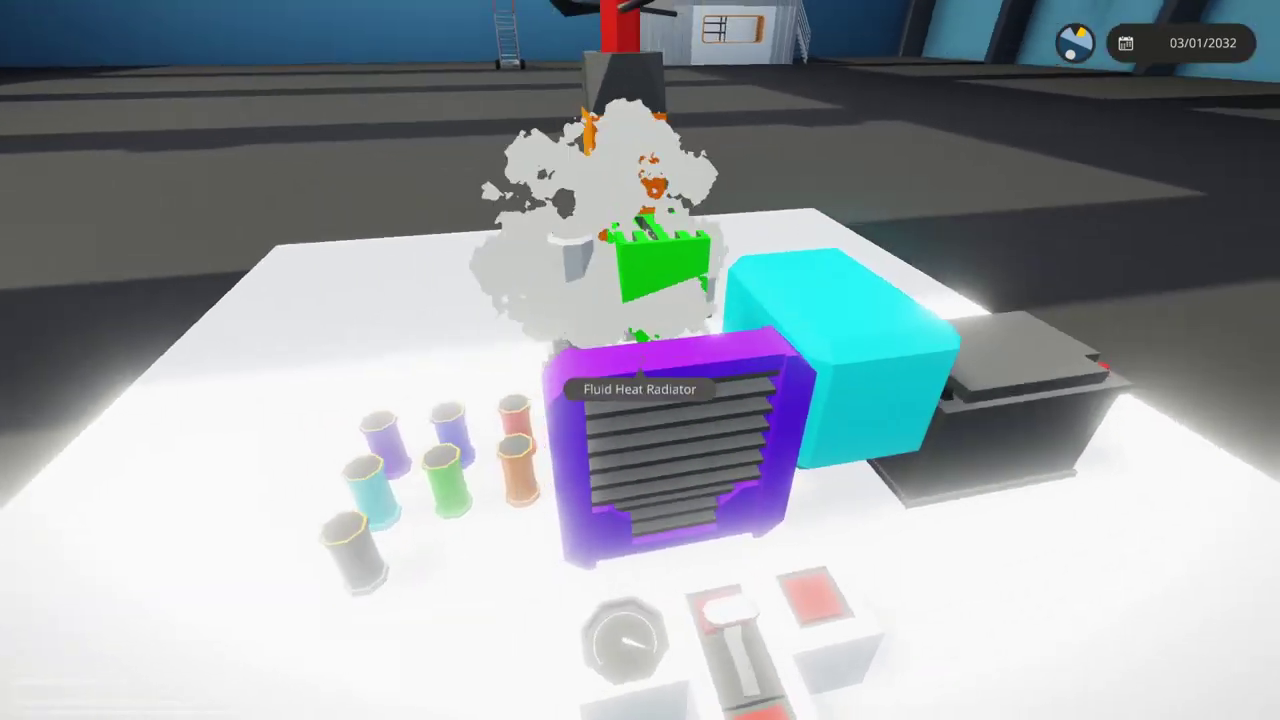
key("a")
key("d")
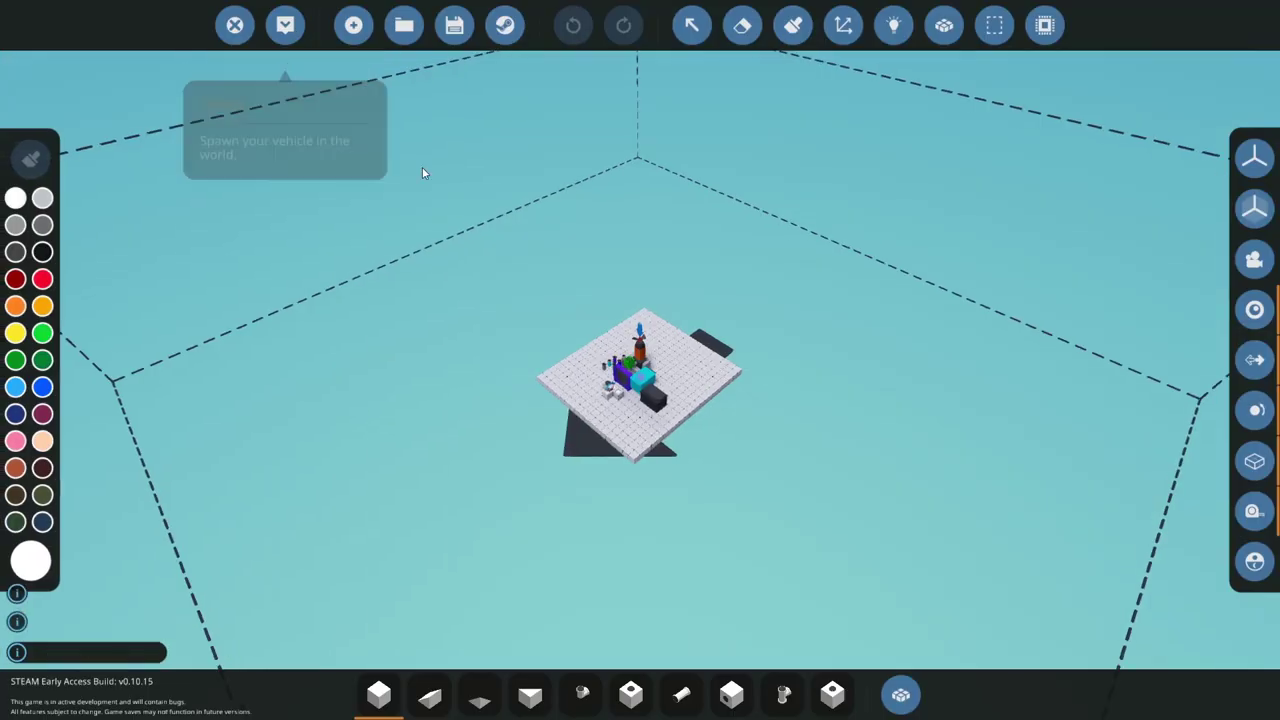
- Return to the workbench editor and open the throttle lever's Max Value for editing
scroll(601, 286, "up", 4)
mouse_move(601, 286)
right_mouse_down()
mouse_move(592, 318)
mouse_move(568, 192)
right_mouse_up()
scroll(568, 192, "up", 3)
left_click(691, 25)
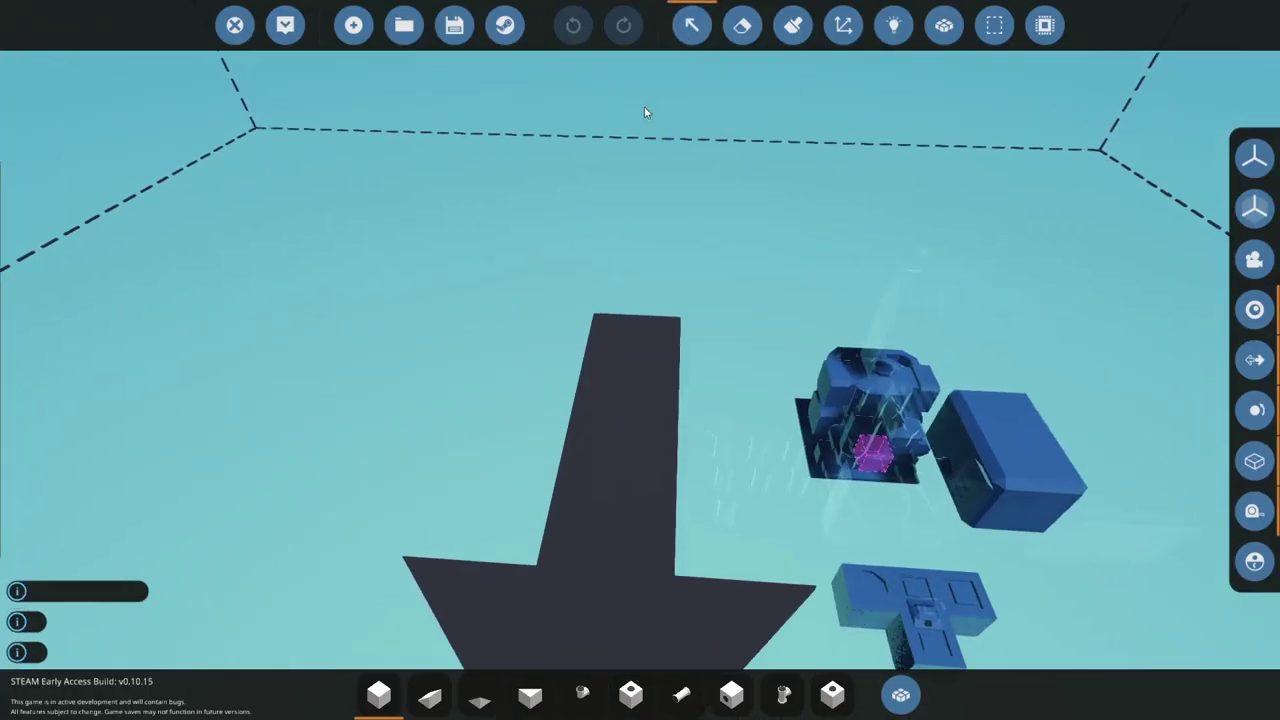
right_click_drag(644, 106, 766, 208)
scroll(766, 208, "up", 1)
left_click(803, 541)
left_click_drag(232, 232, 161, 225)
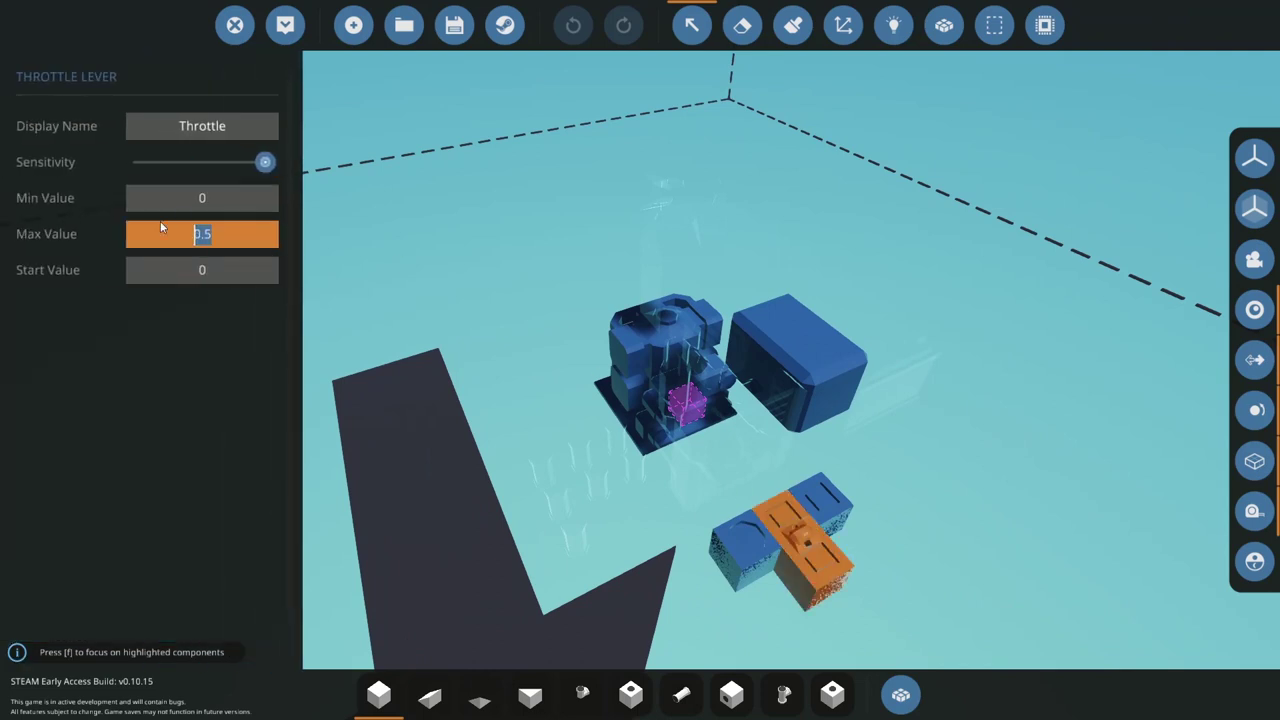
left_click(470, 222)
- Adjust the small engine's RPS Limiter and leave selection mode
left_click(605, 340)
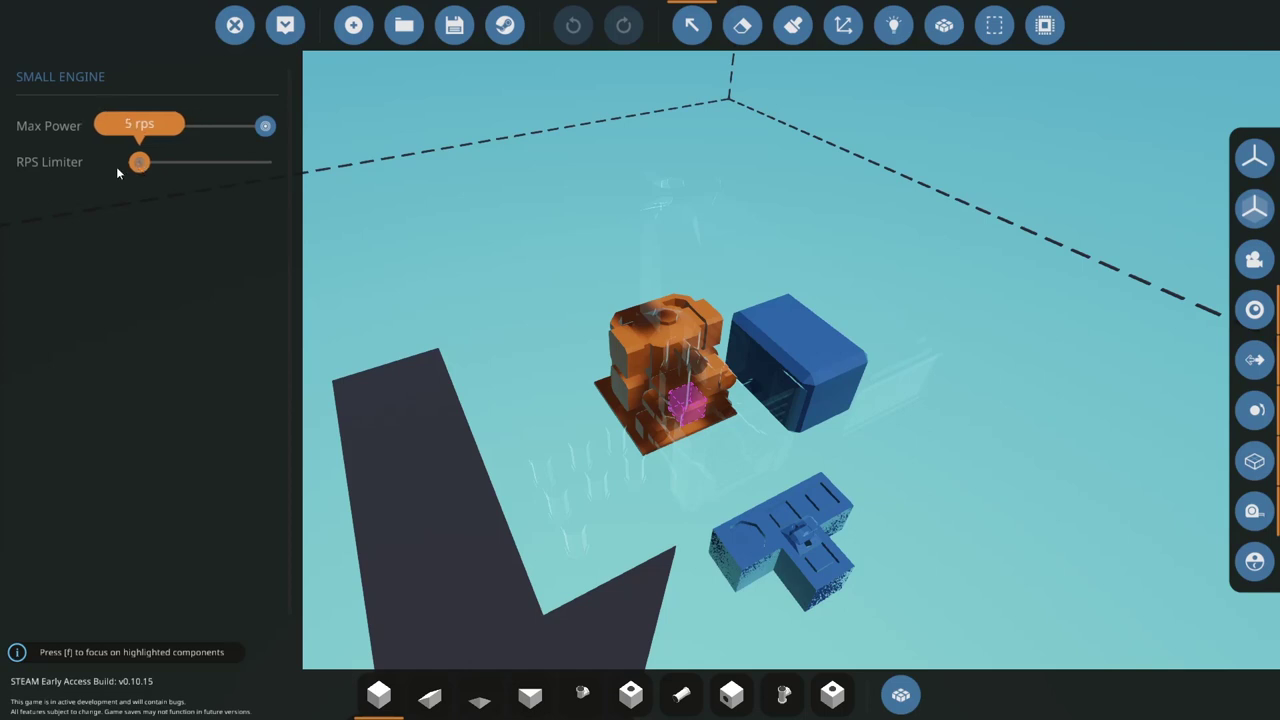
mouse_move(139, 162)
left_mouse_down()
mouse_move(310, 166)
mouse_move(143, 173)
left_mouse_up()
left_click(686, 32)
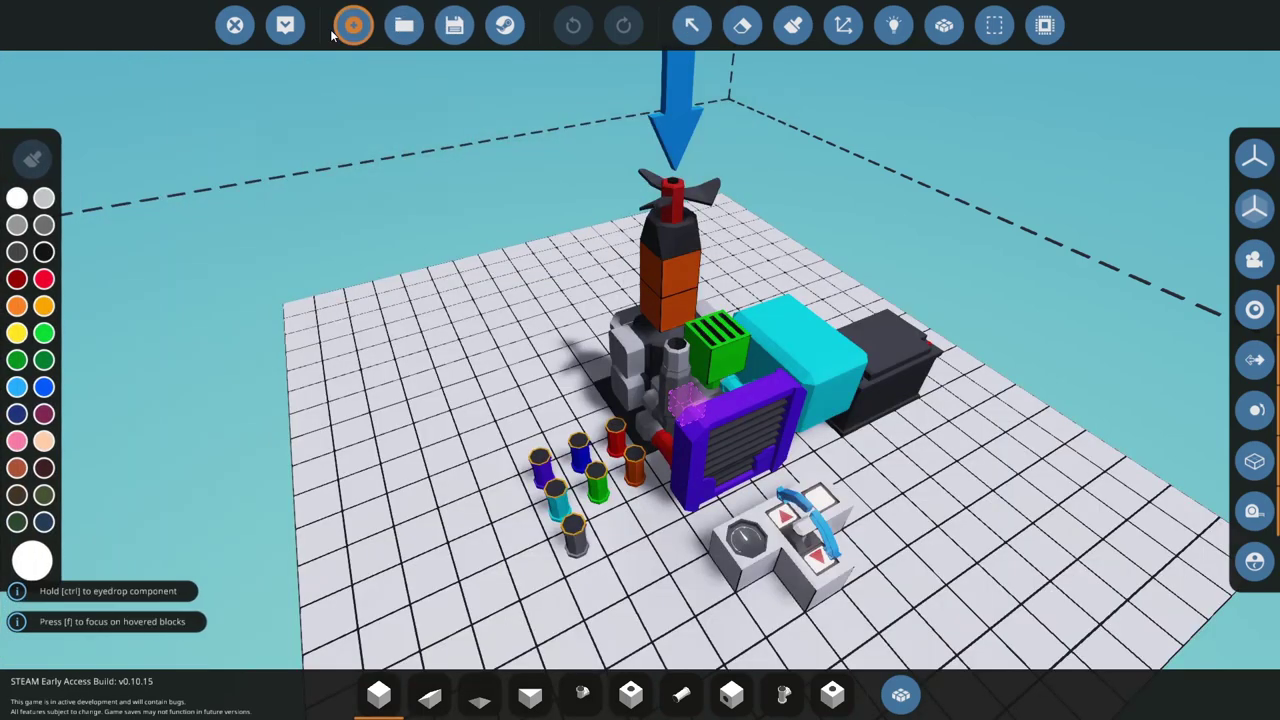
- Spawn the modified vehicle in the hangar and walk over to its control blocks
left_click(288, 30)
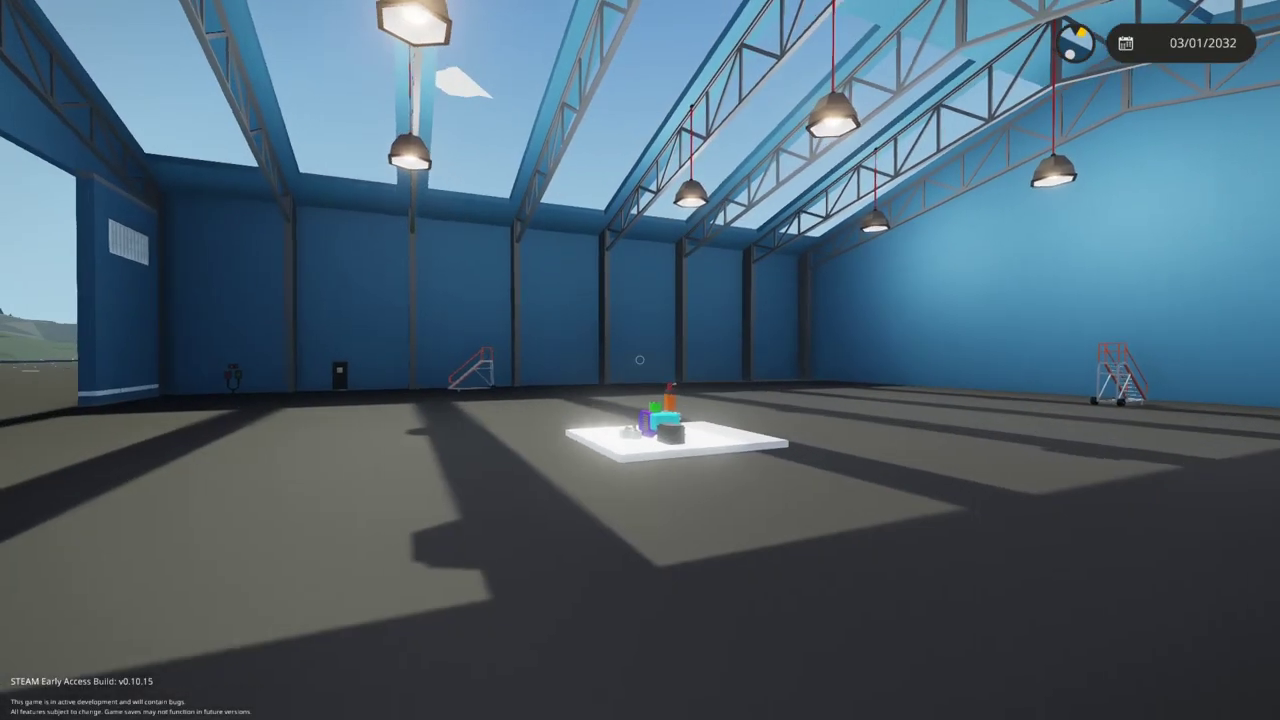
key("w")
key("w")
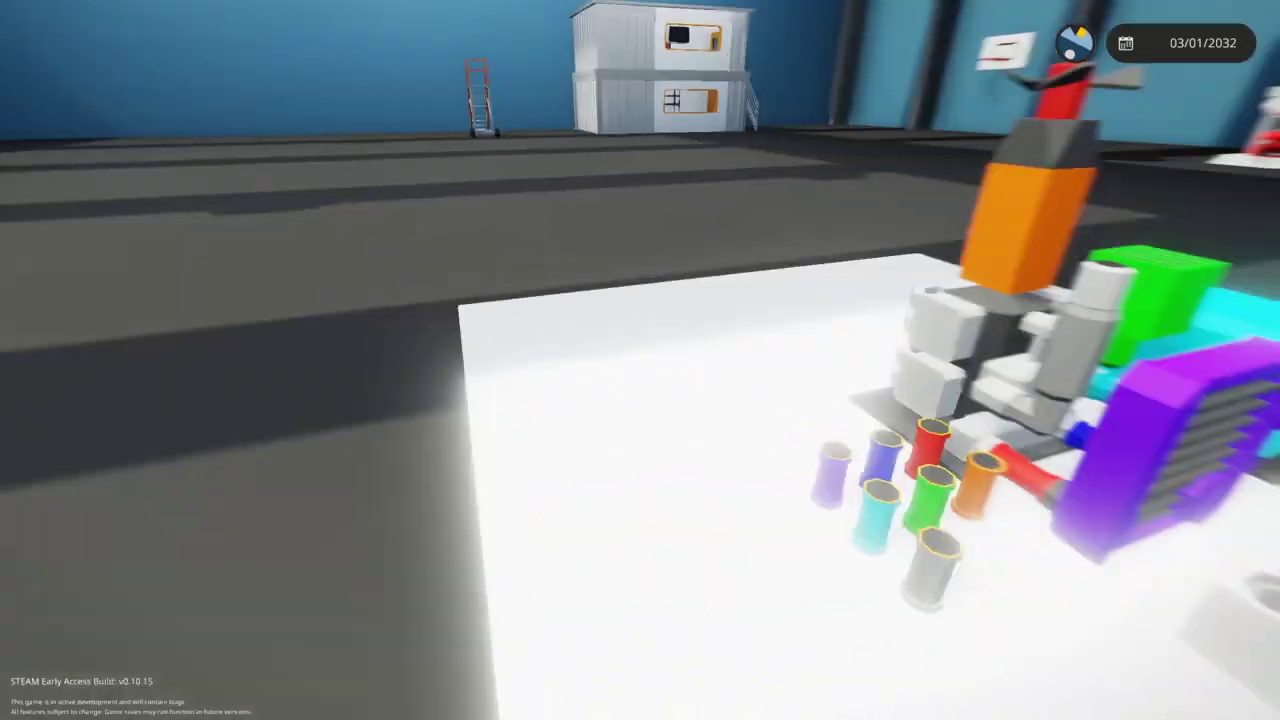
key("a")
- Raise the throttle, operate the starter, and check the running engine's speed on the RPS dial
key("z")
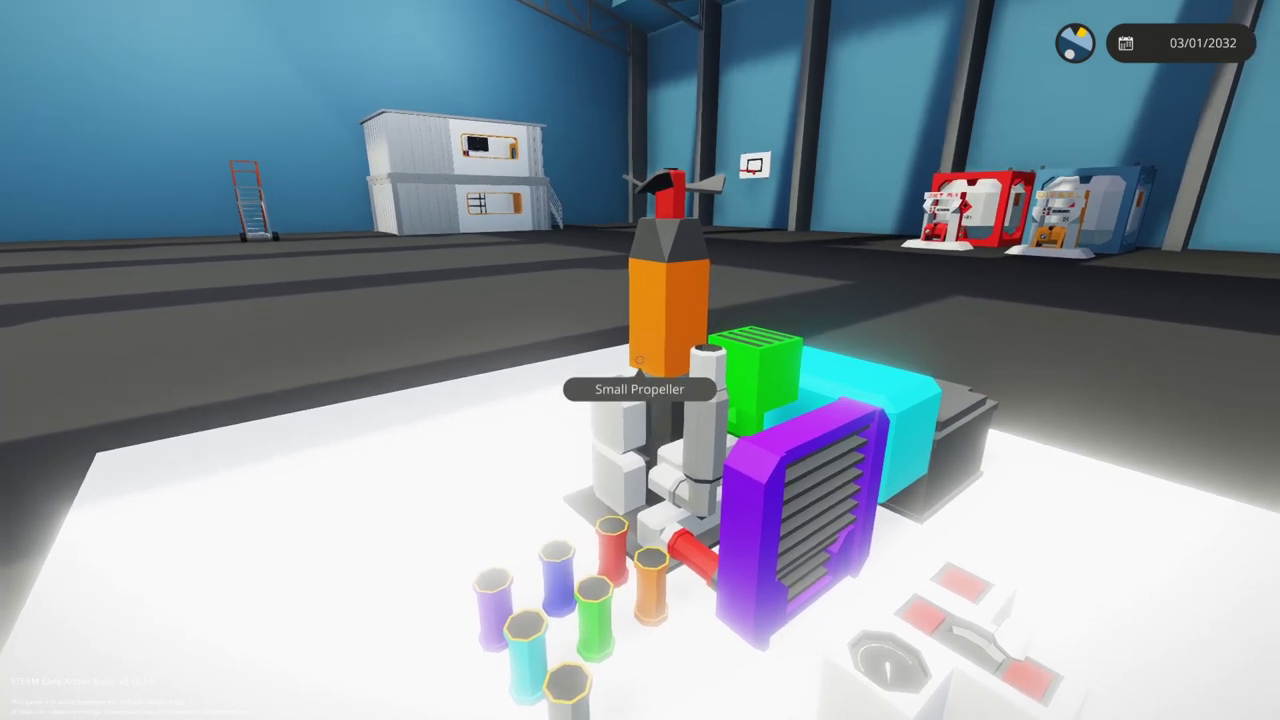
key("e")
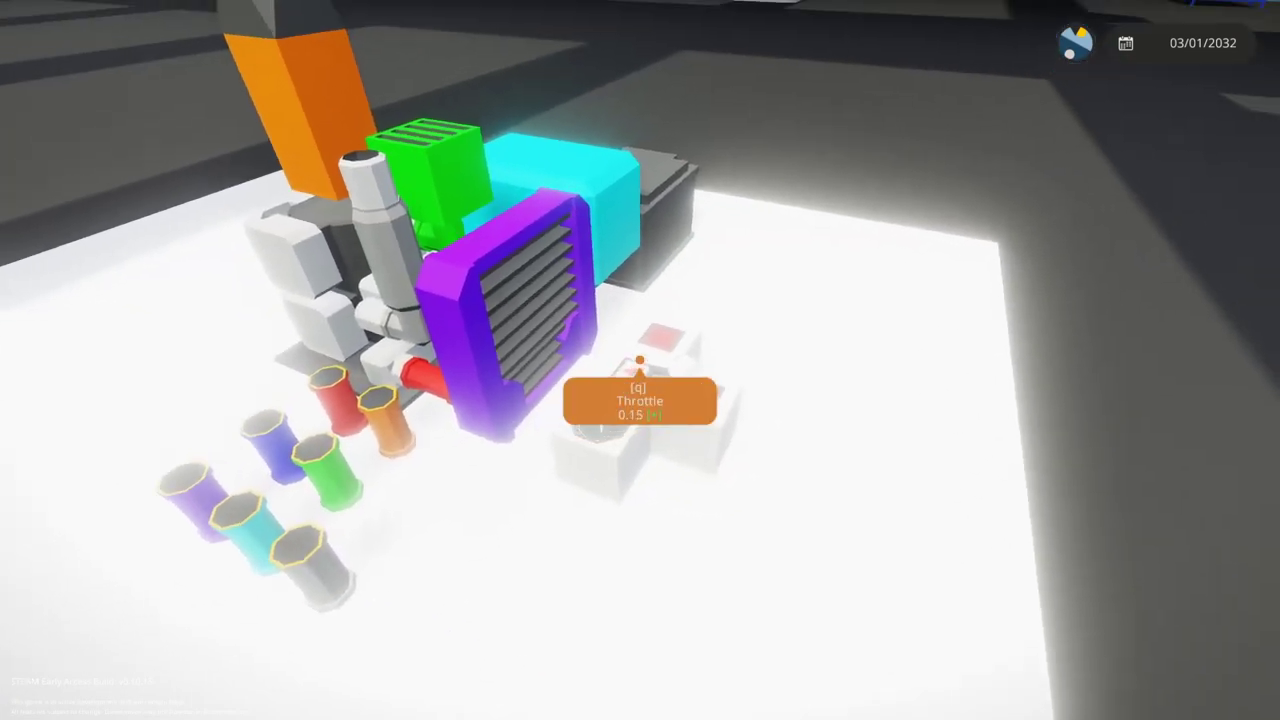
key("q")
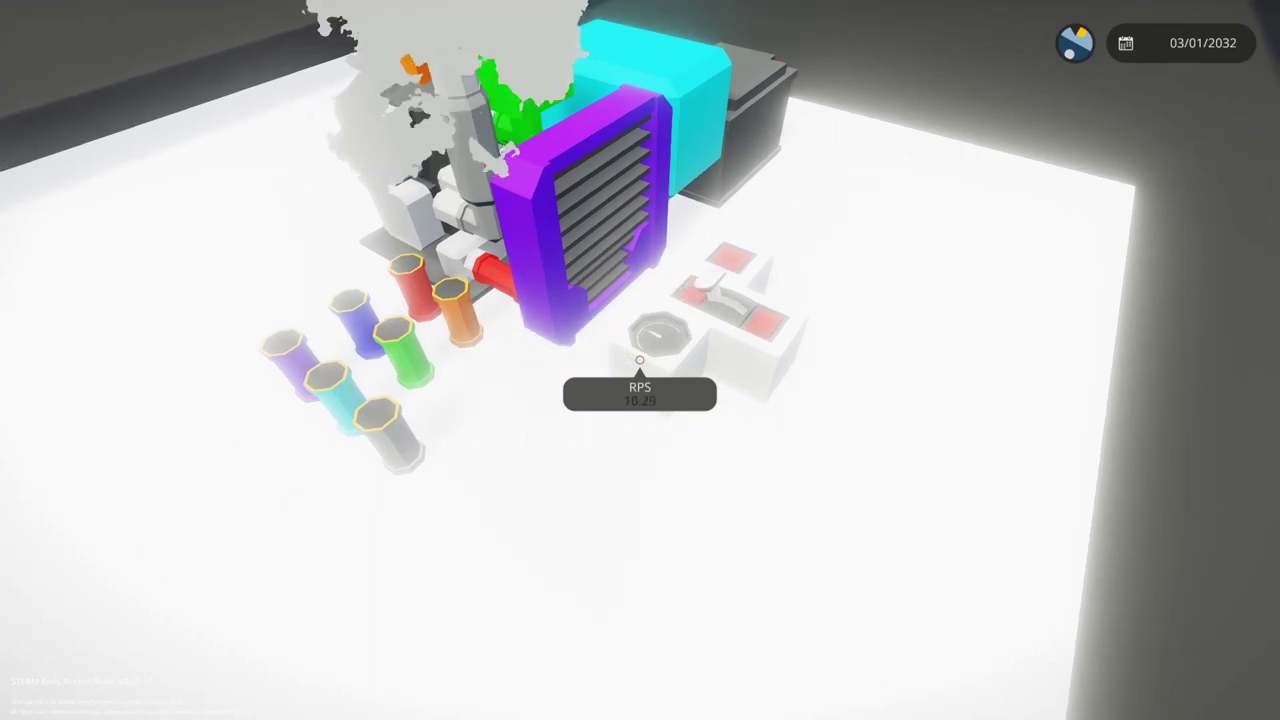
- Walk around the running engine and inspect its fluid exhaust, medium fluid tank and heat radiator
key("a")
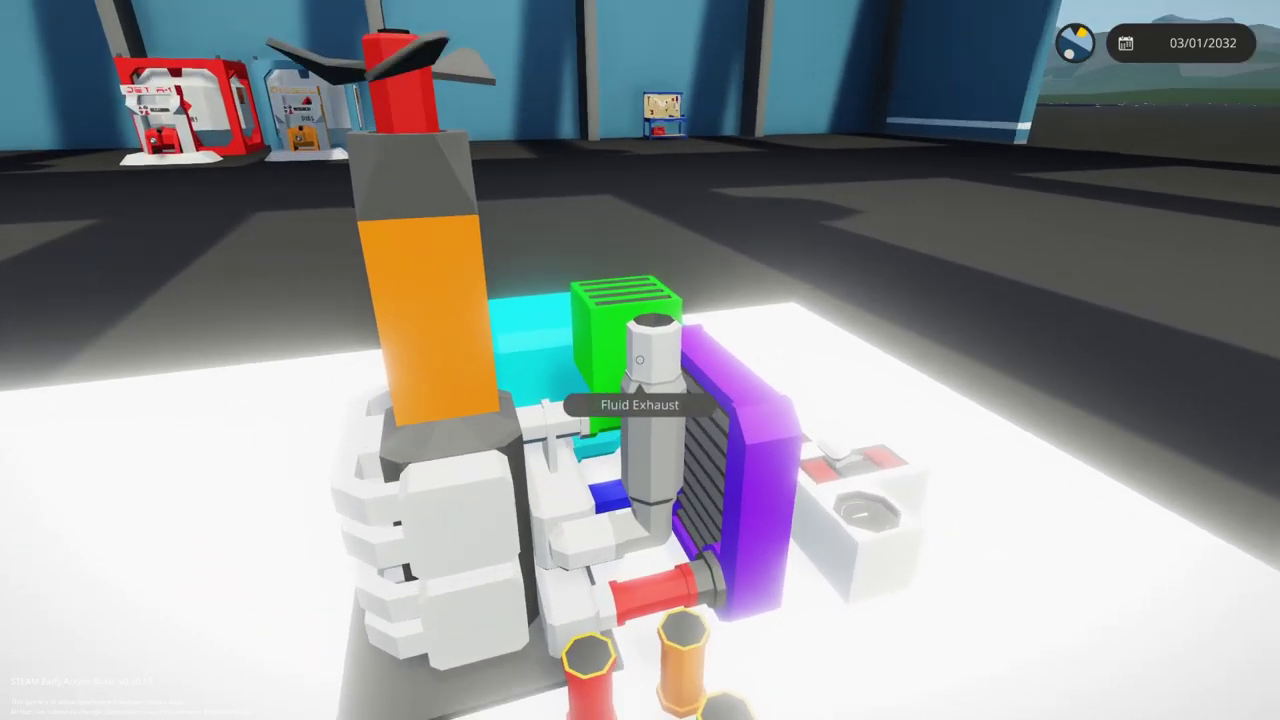
right_click(640, 360)
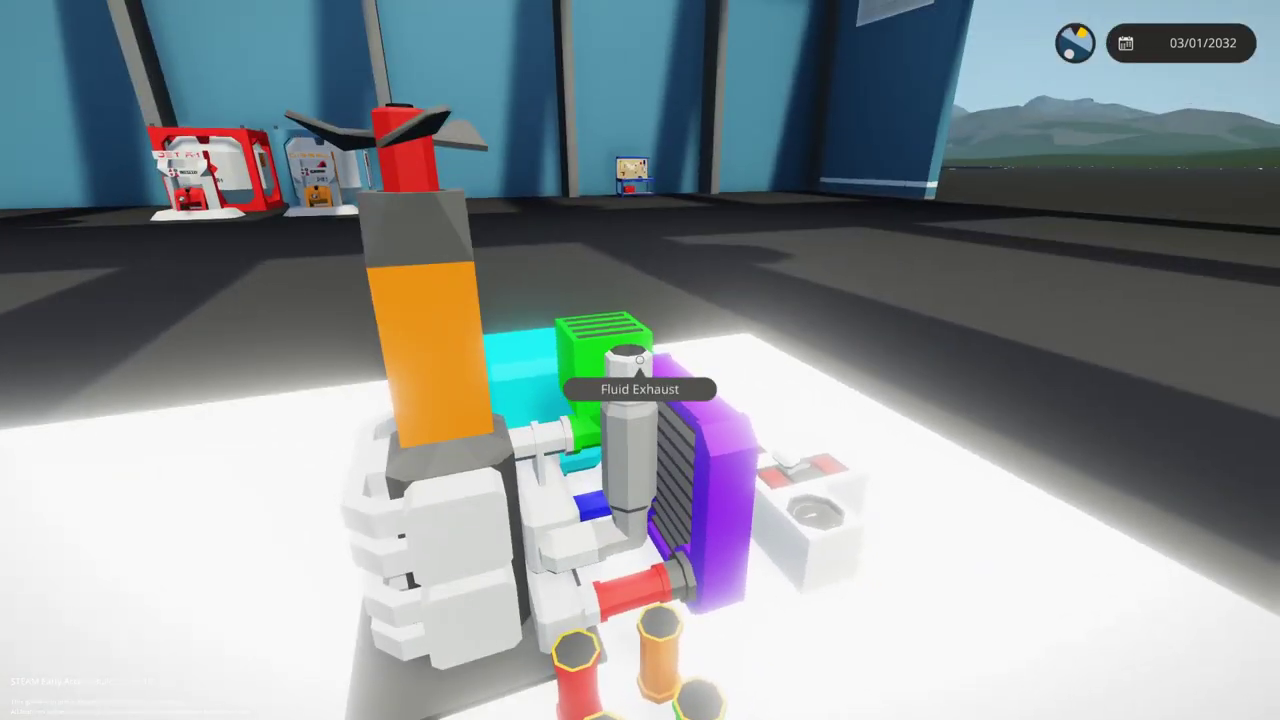
right_click(640, 360)
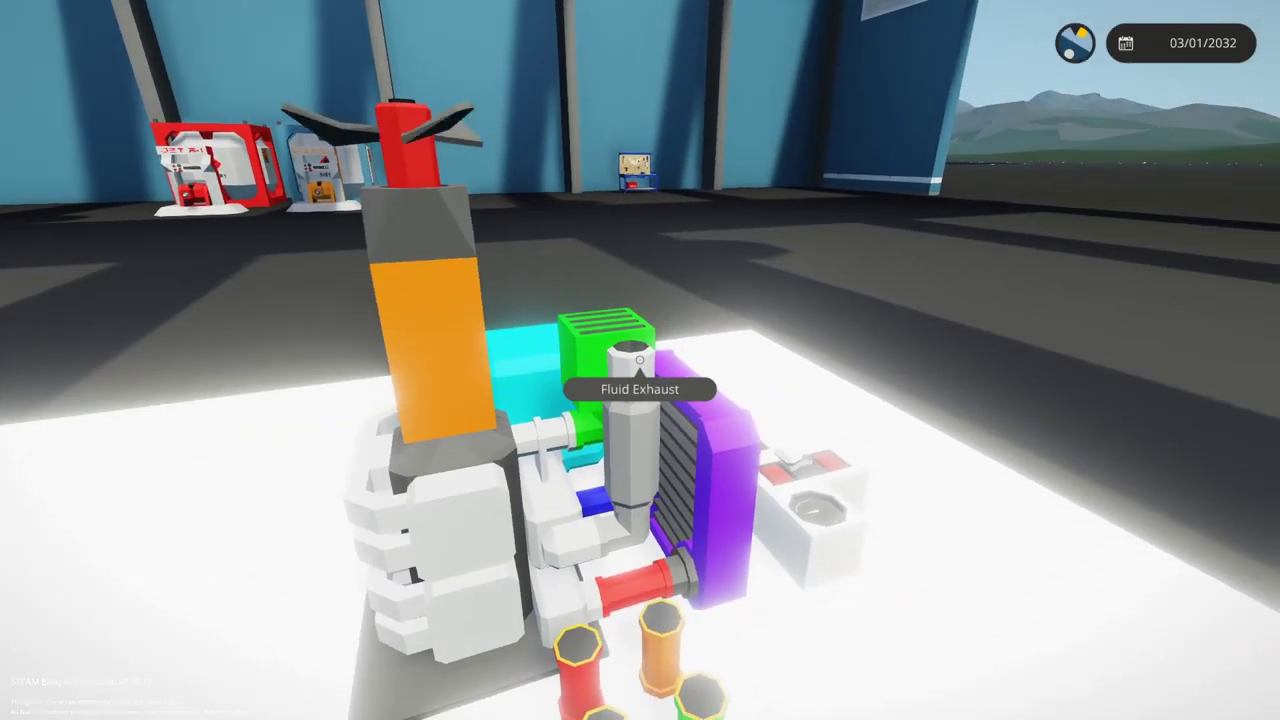
key("a")
key("a")
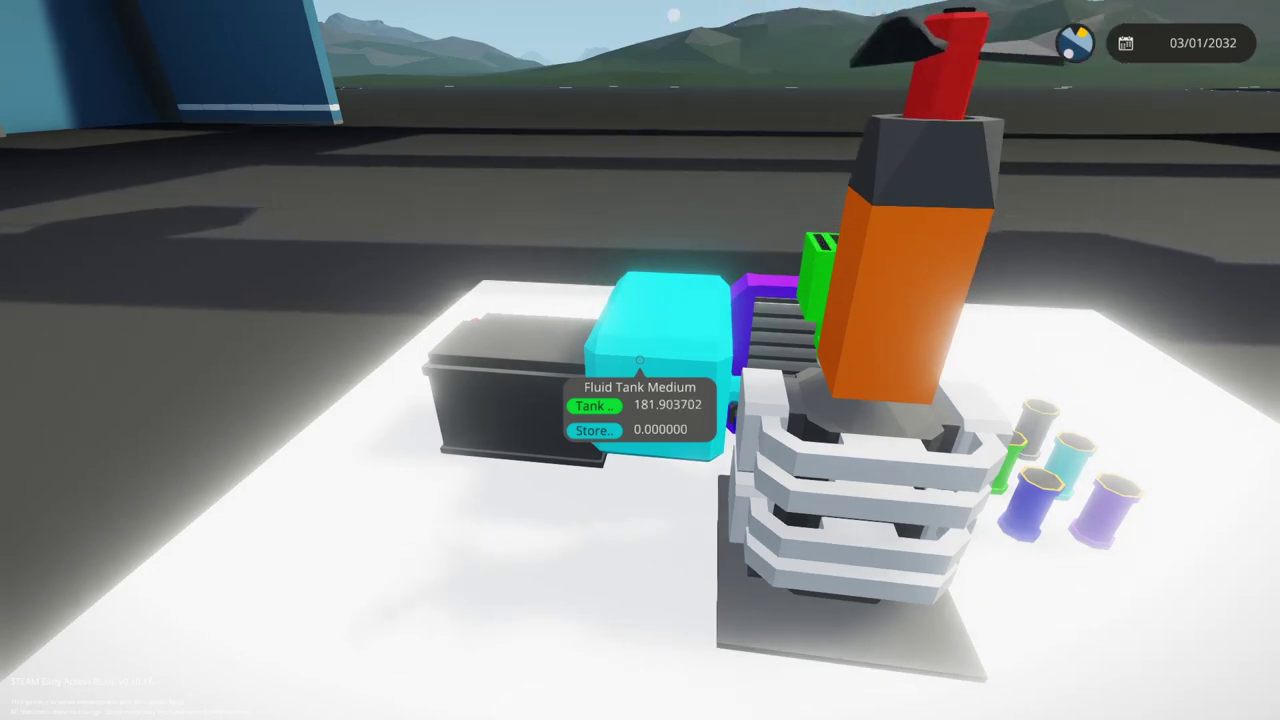
key("a")
key("w")
key("s")
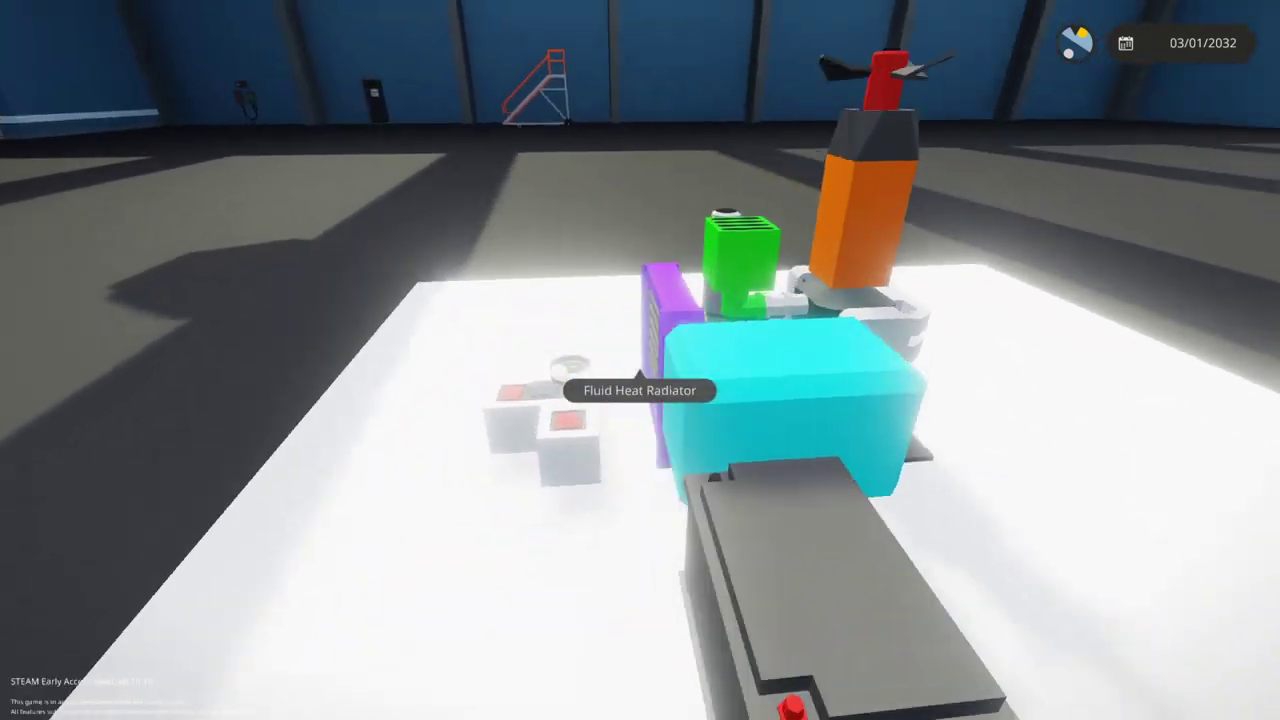
- Return to the control blocks, lower the throttle lever and check the engine's speed on the RPS dial
key("a")
key("s")
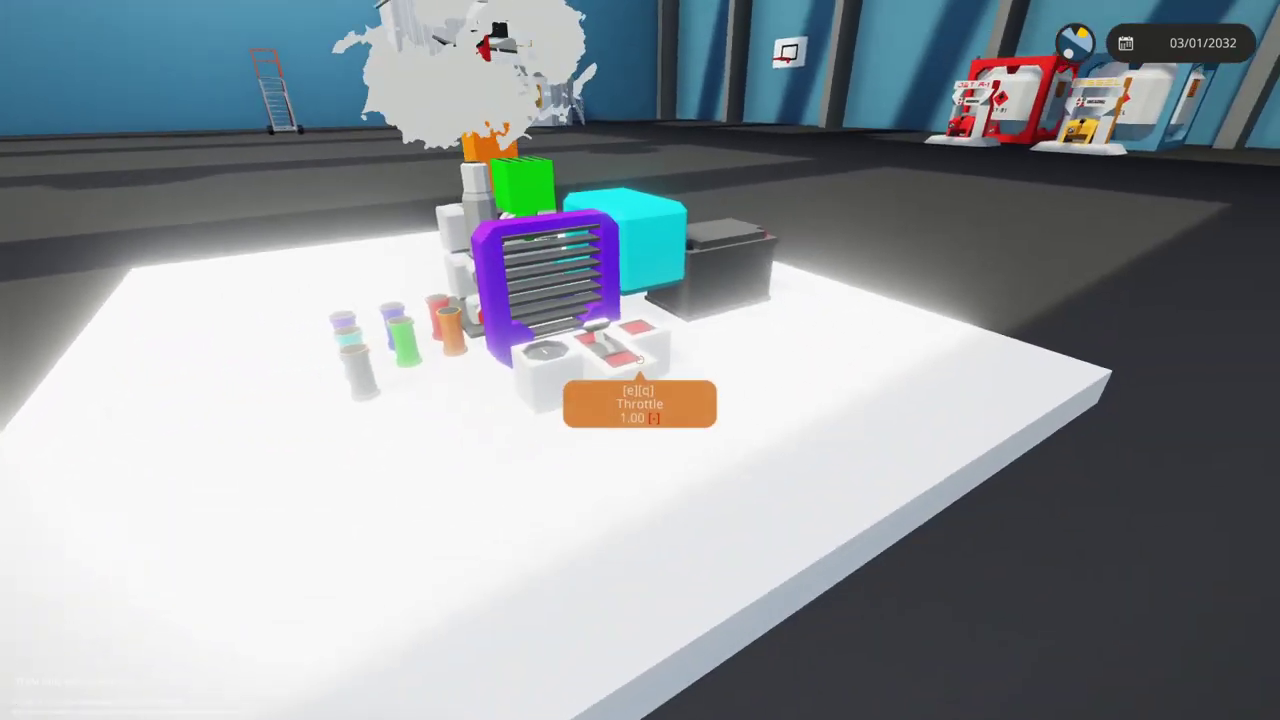
key("q")
key("q")
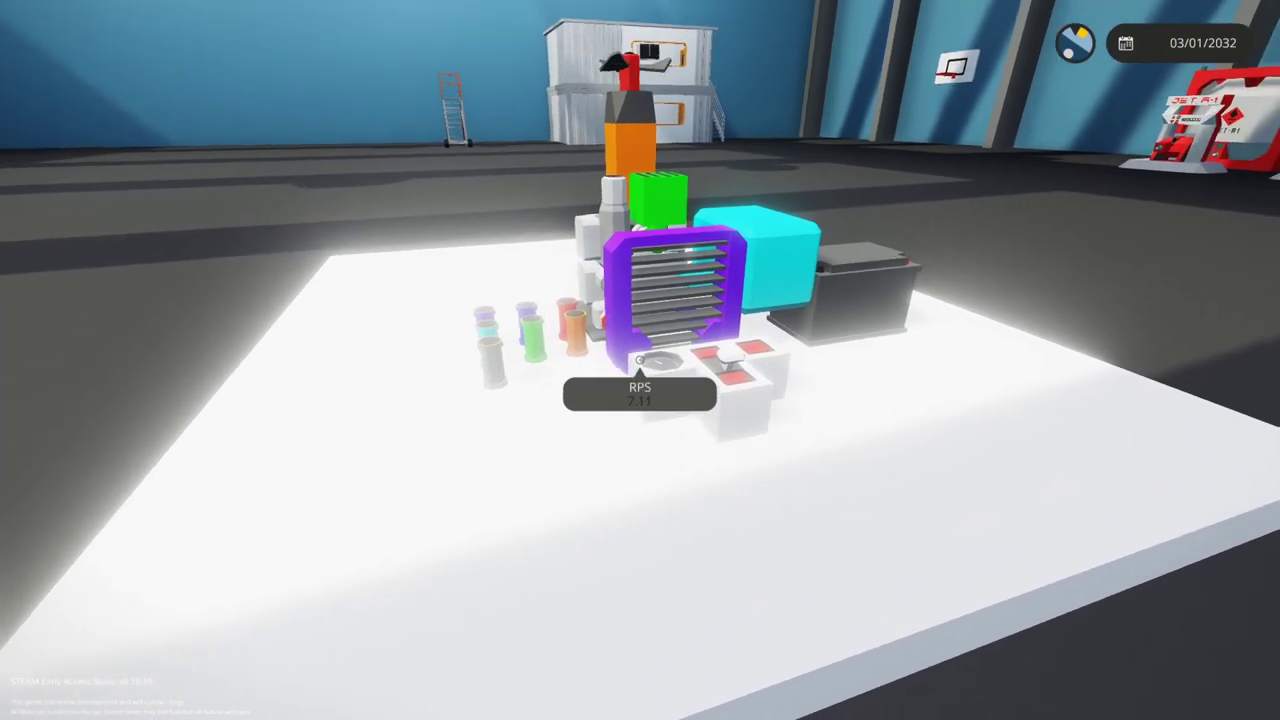
- Circle the engine assembly and examine the heat radiator, small propeller and medium electric battery up close
key("s")
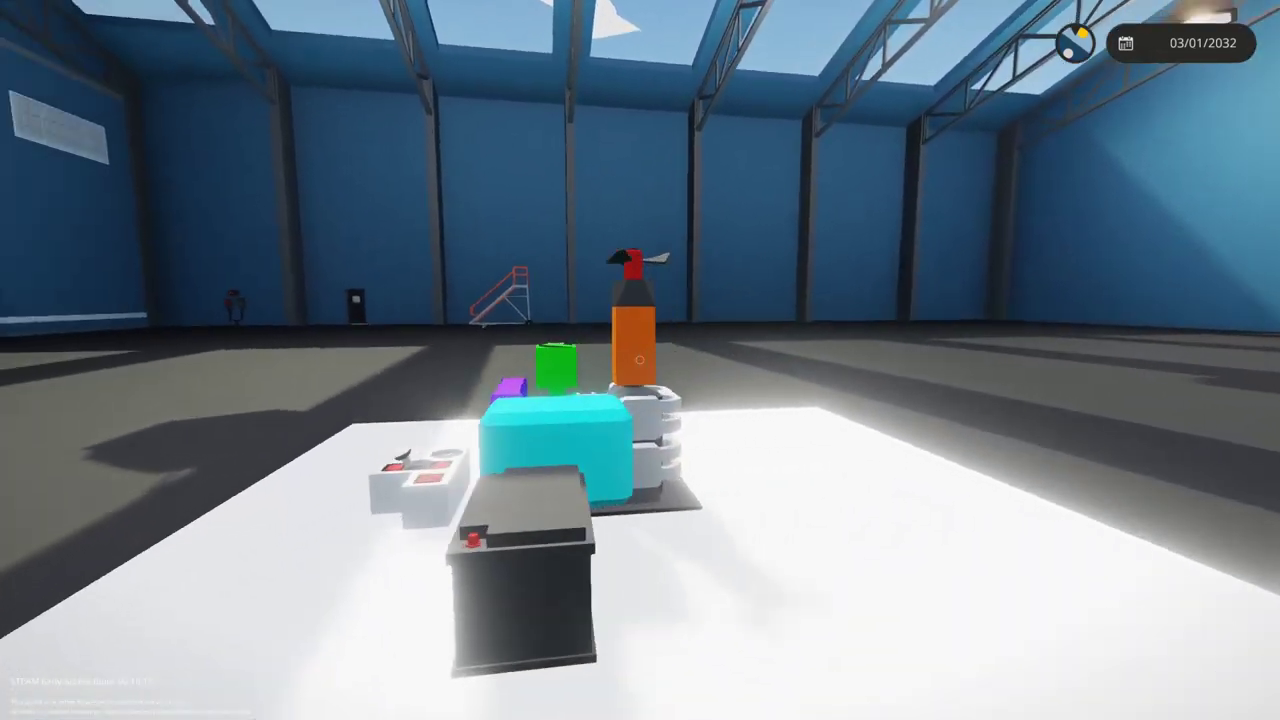
key("d")
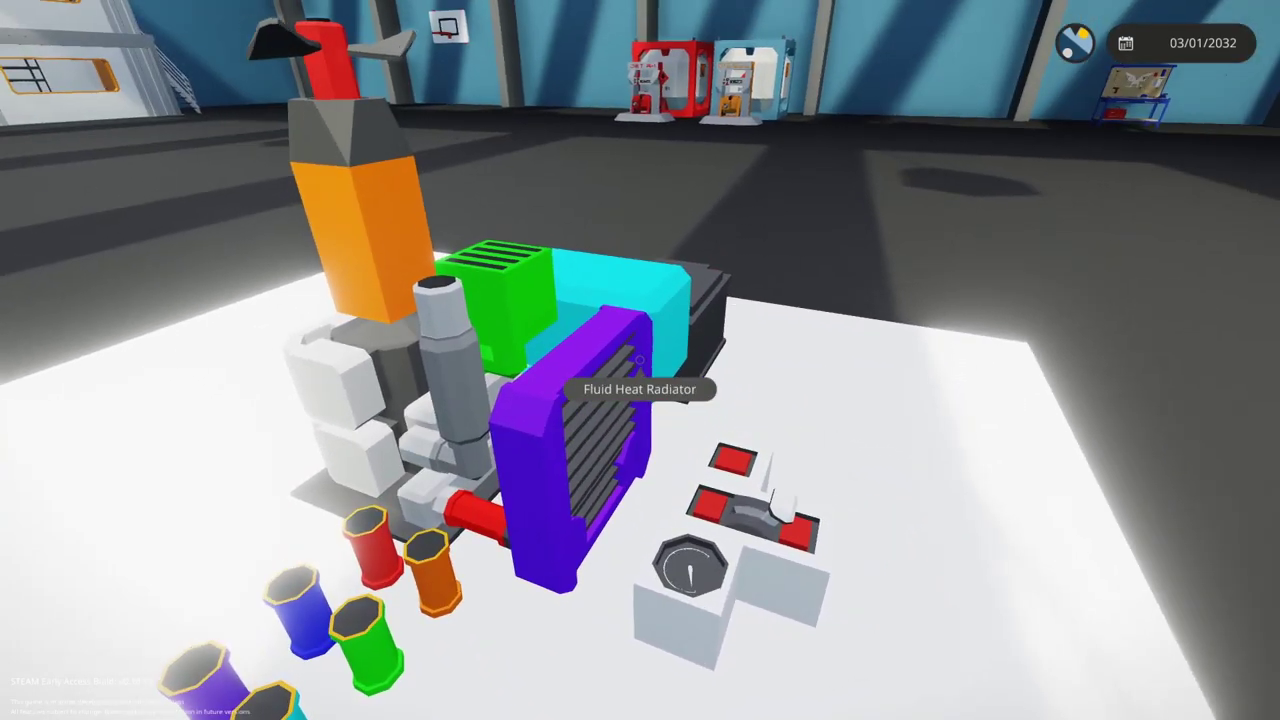
key("d")
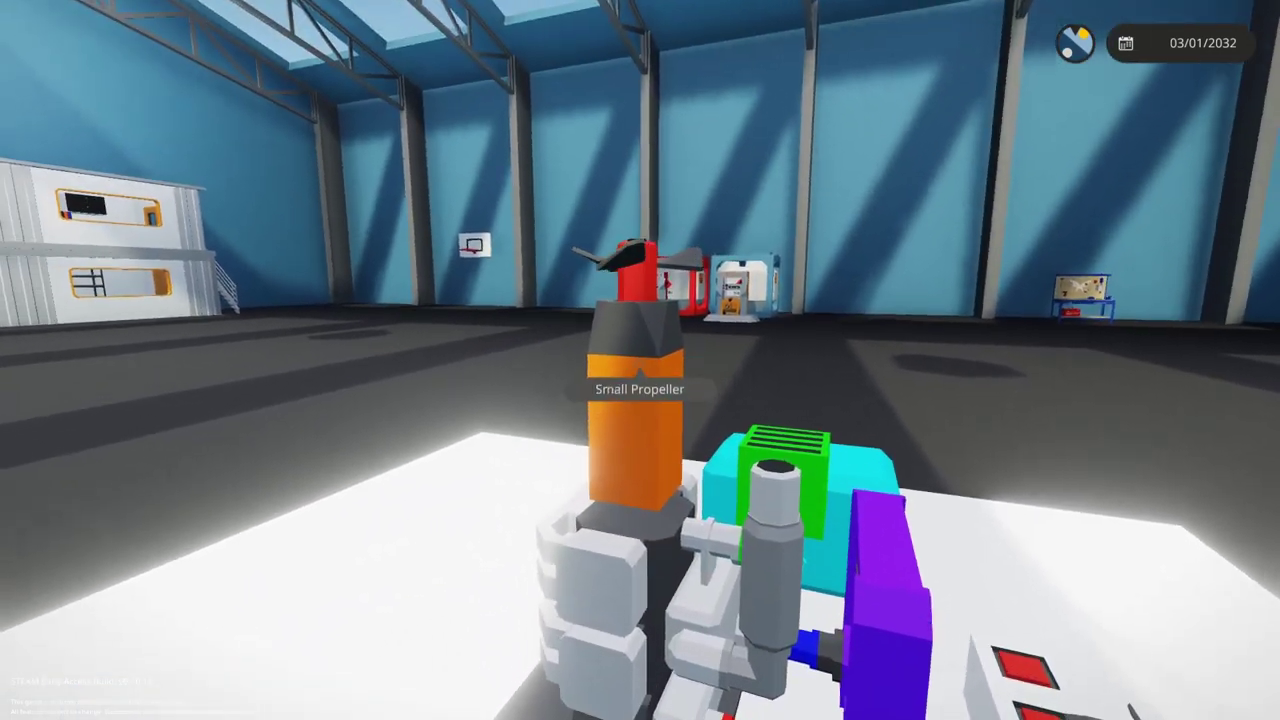
key("d")
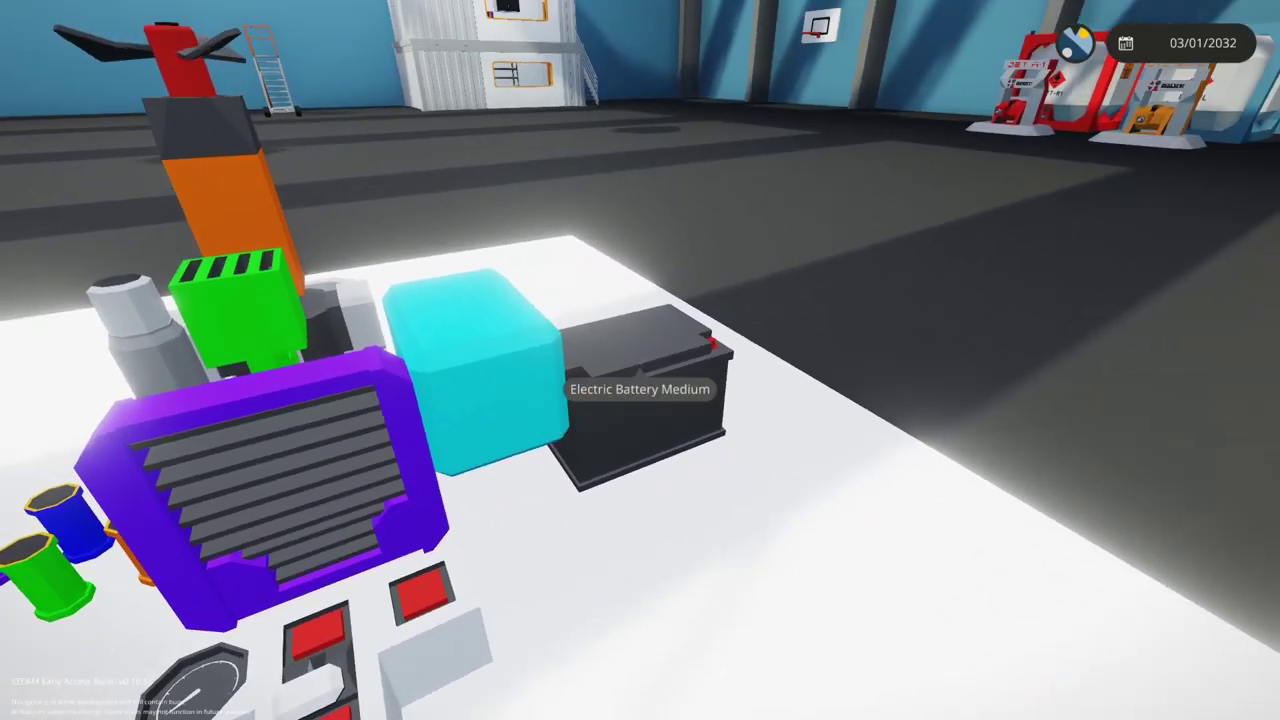
right_click(640, 360)
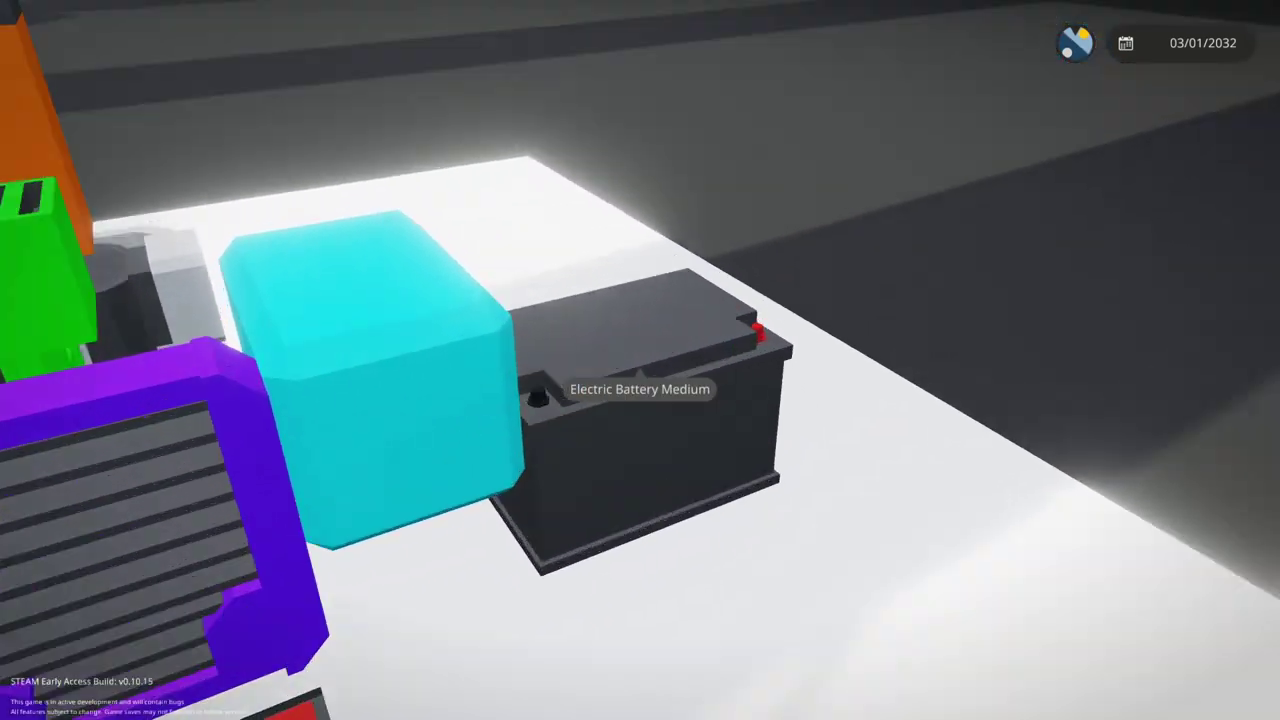